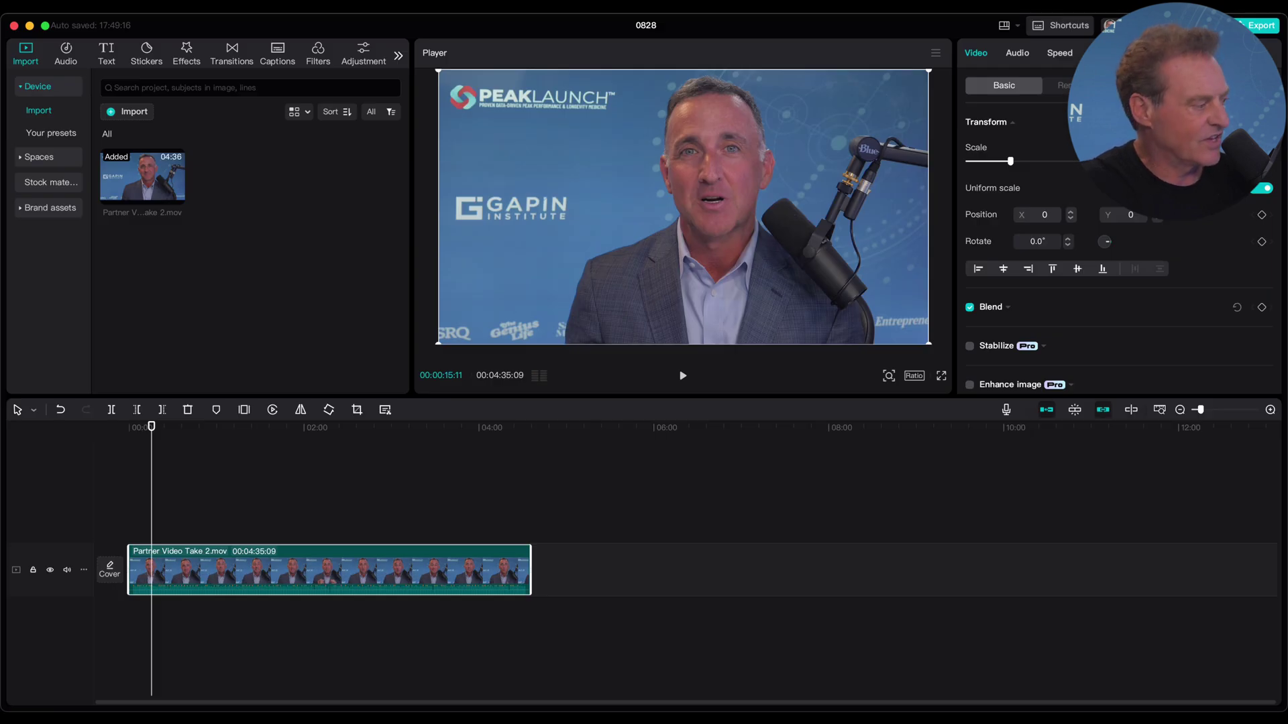
- Trim the start of the Partner Video Take 2.mov clip to about 00:00:02:08, just before the speaker begins talking
key(super+equal)
key(super+equal)
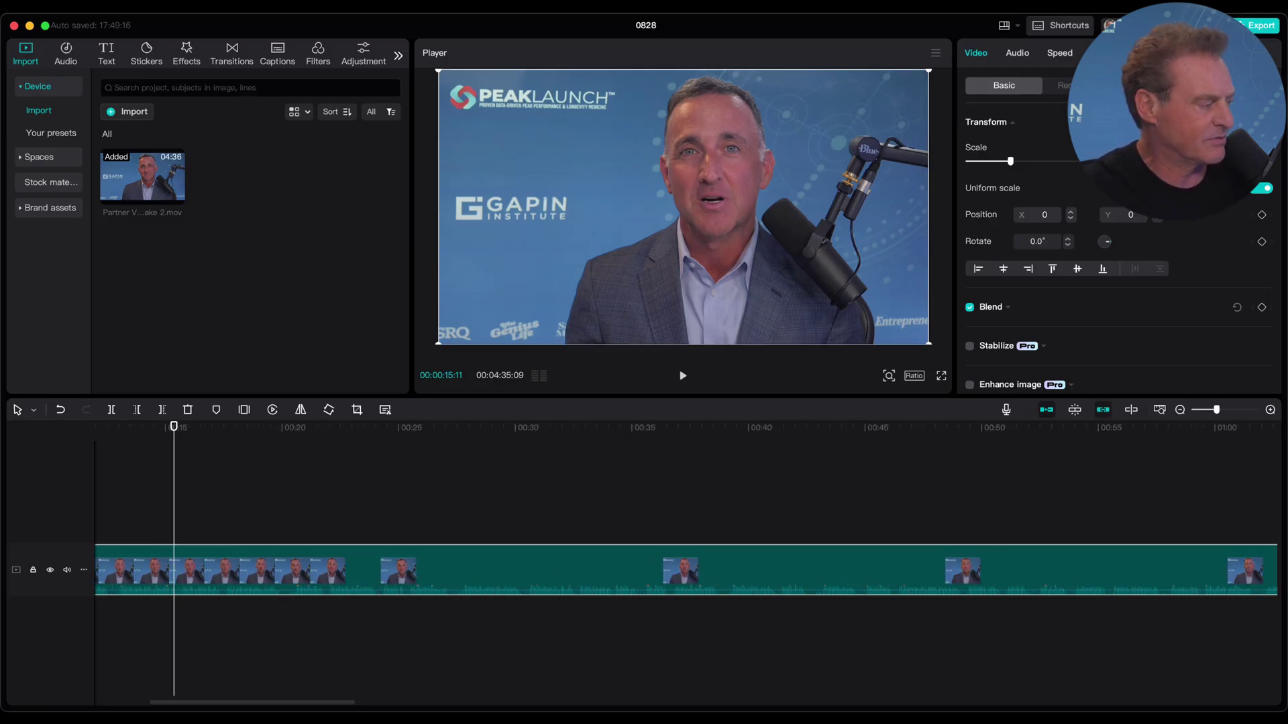
scroll(685, 558, left, 1)
scroll(685, 558, left, 4)
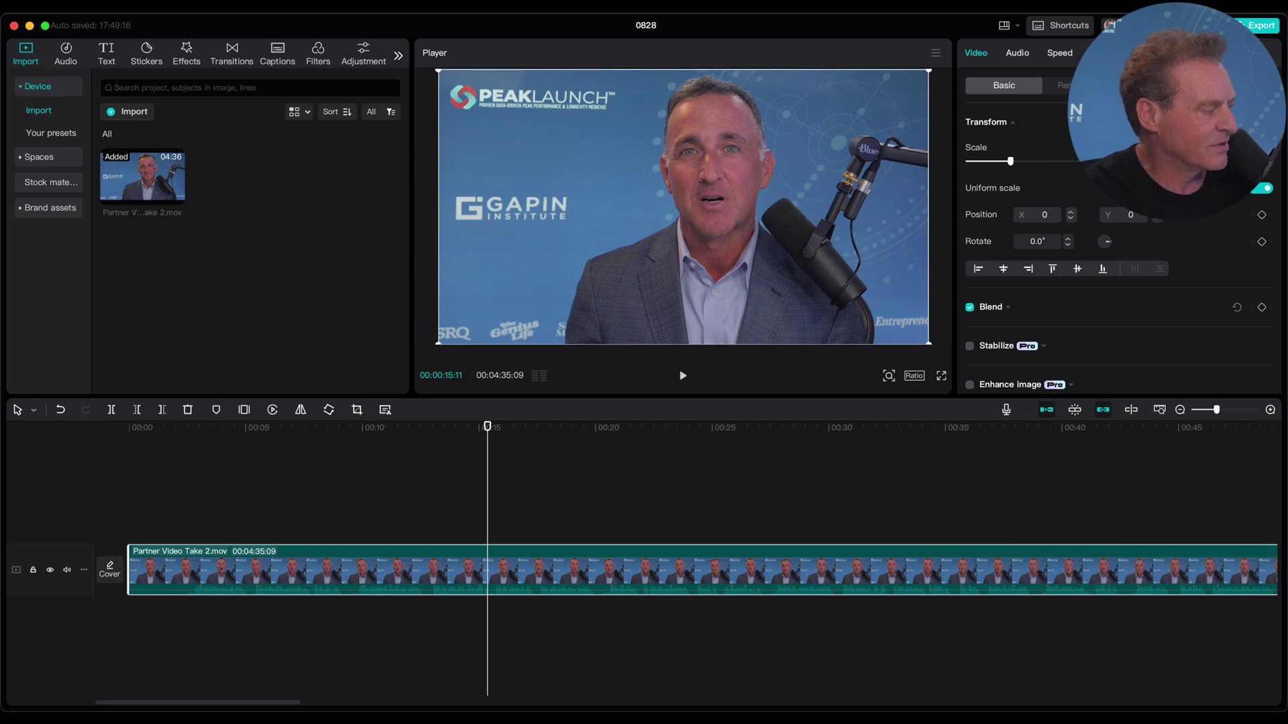
drag(488, 426, 182, 426)
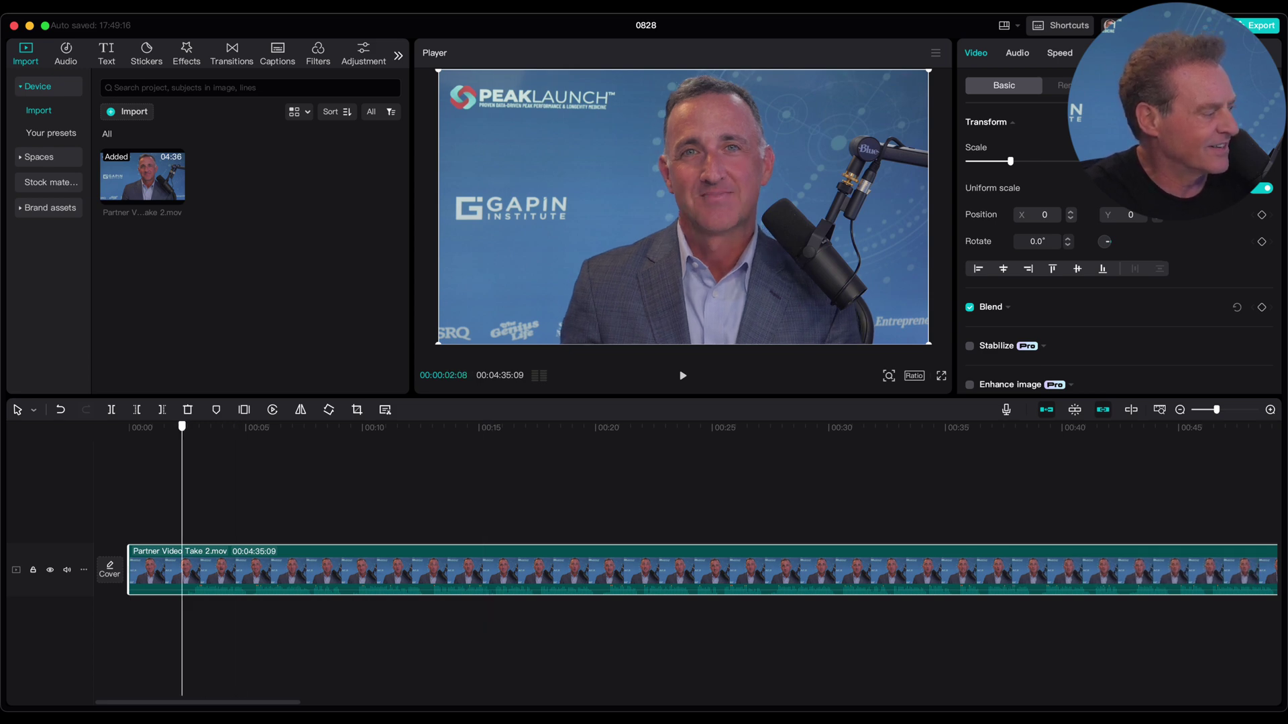
drag(128, 570, 180, 570)
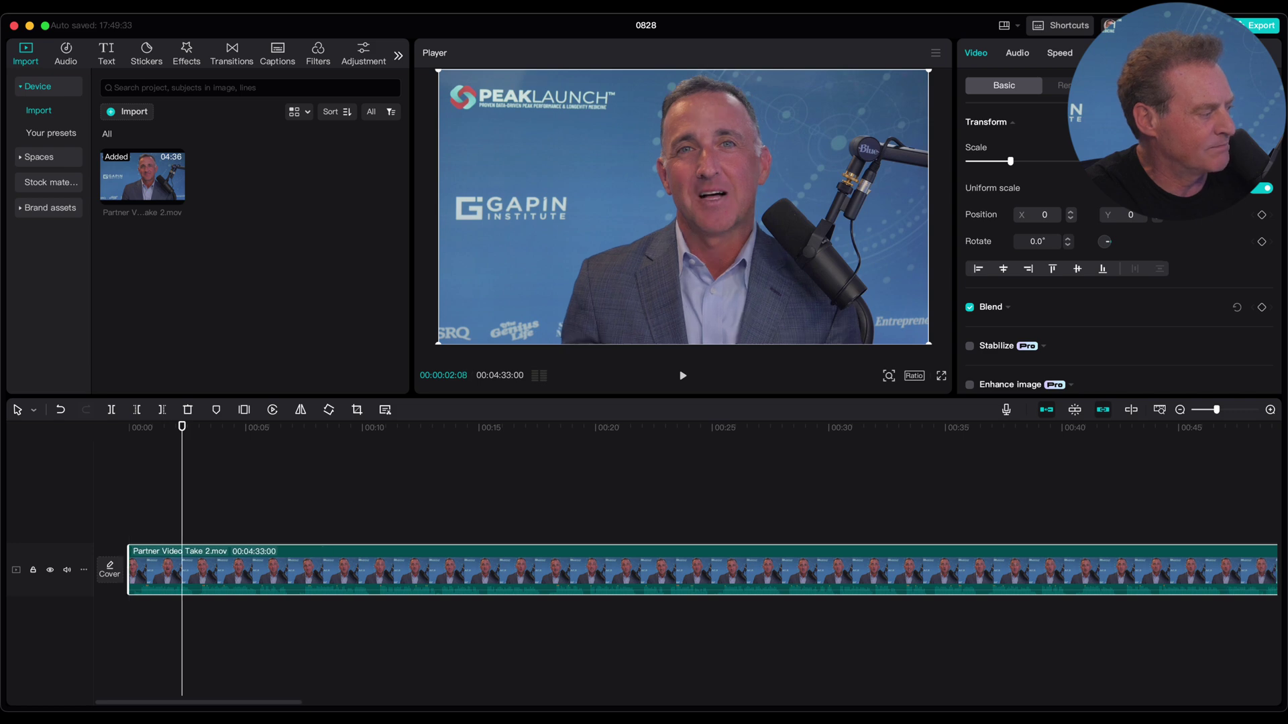
- Trim the end of the clip back to about 00:04:29:25, where the speaker finishes and smiles
scroll(684, 570, right, 20)
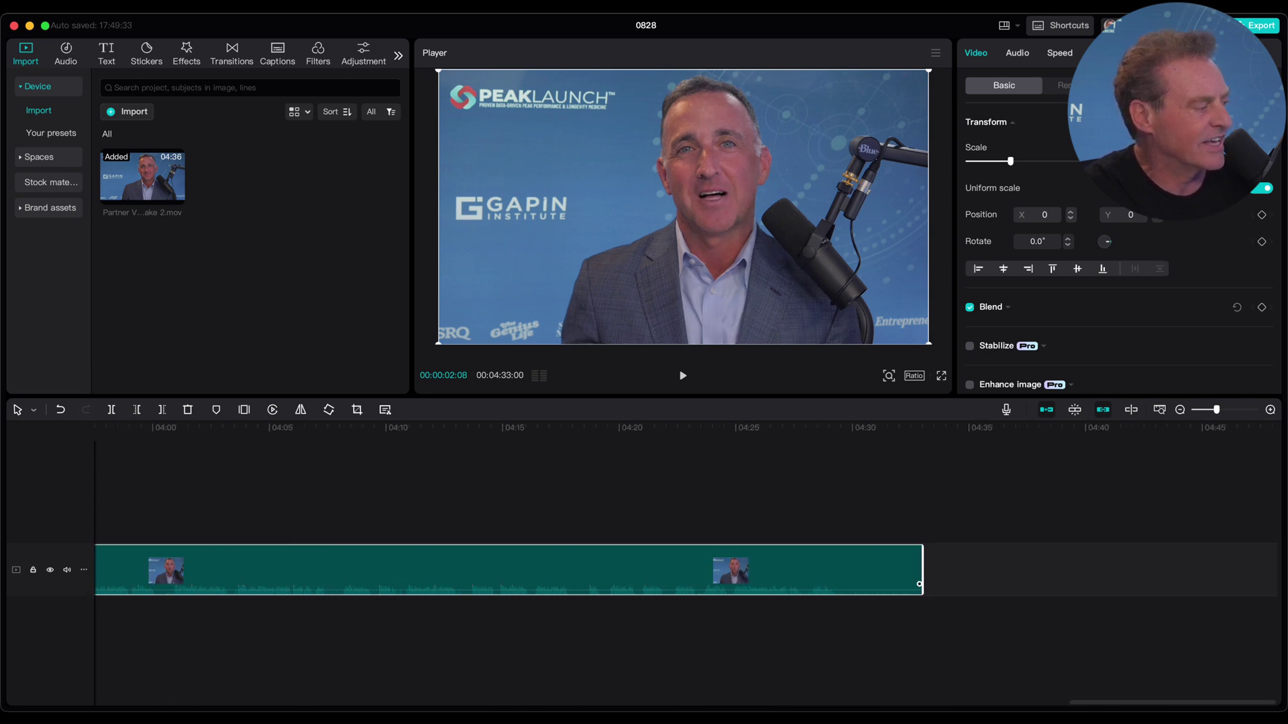
drag(796, 427, 846, 430)
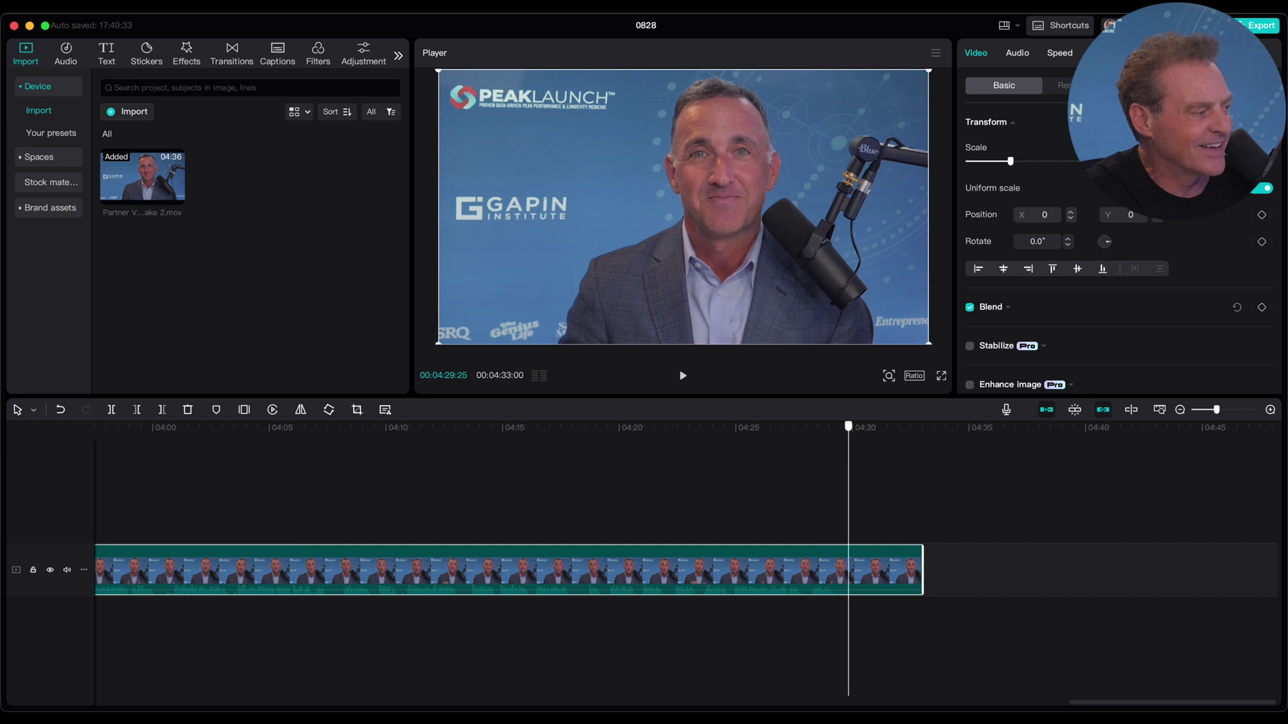
drag(920, 583, 849, 583)
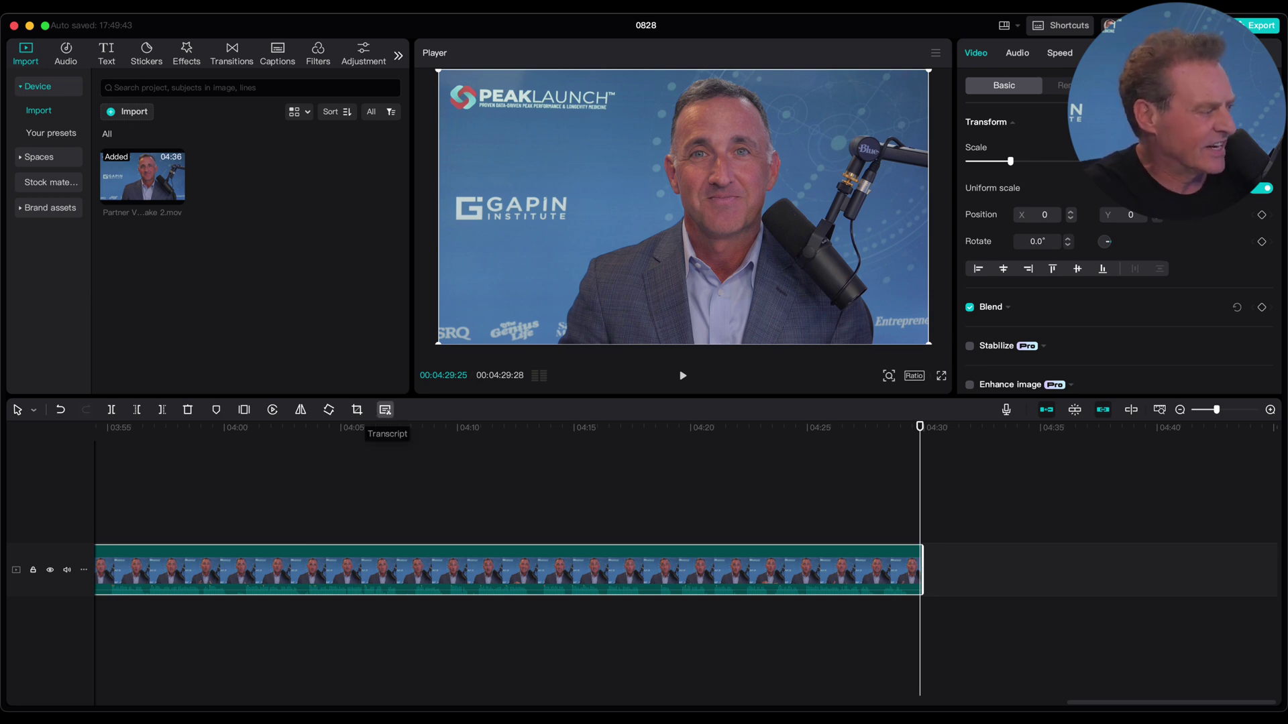
- Generate the clip's transcript and read through it for flubbed takes and long pauses
click(385, 409)
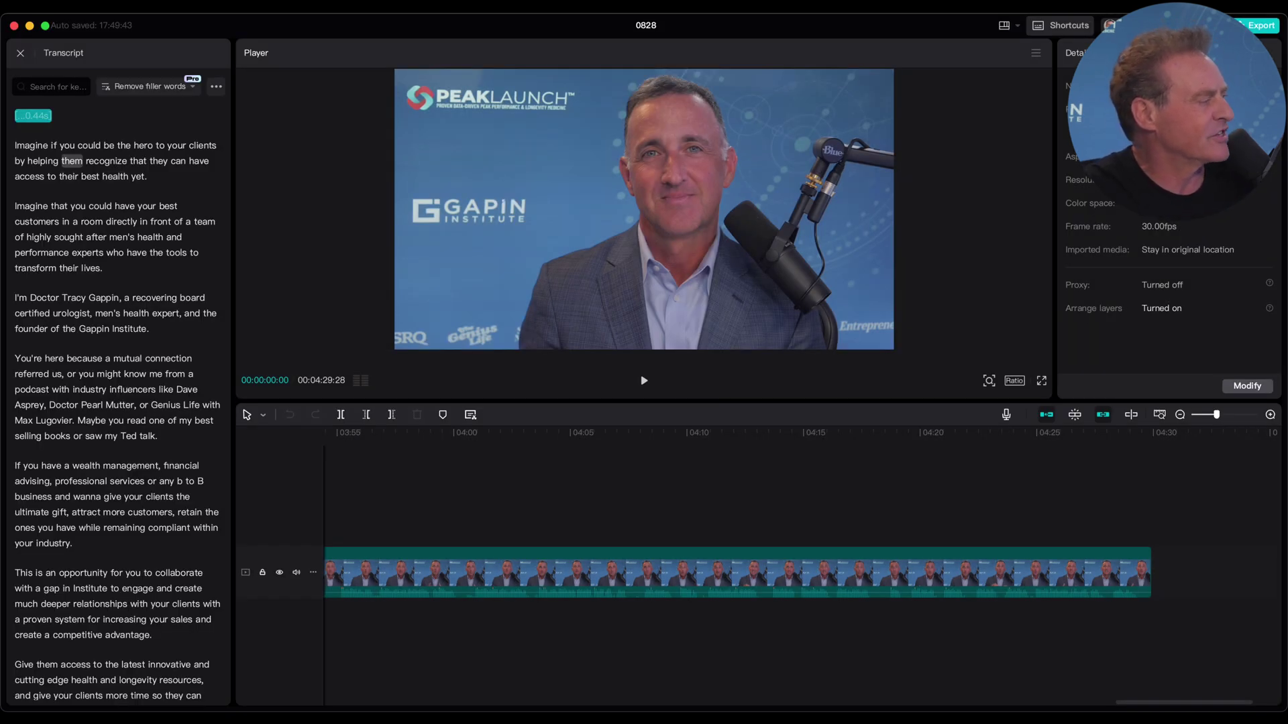
scroll(118, 403, down, 5)
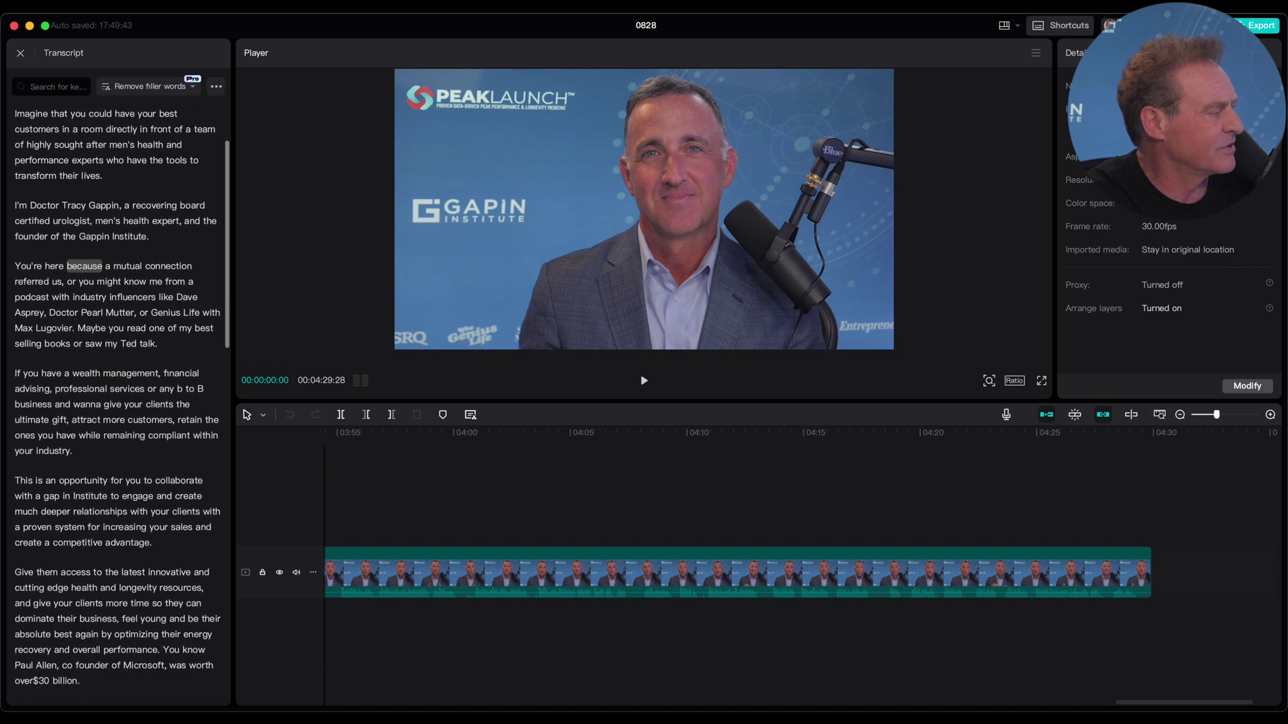
scroll(118, 402, down, 5)
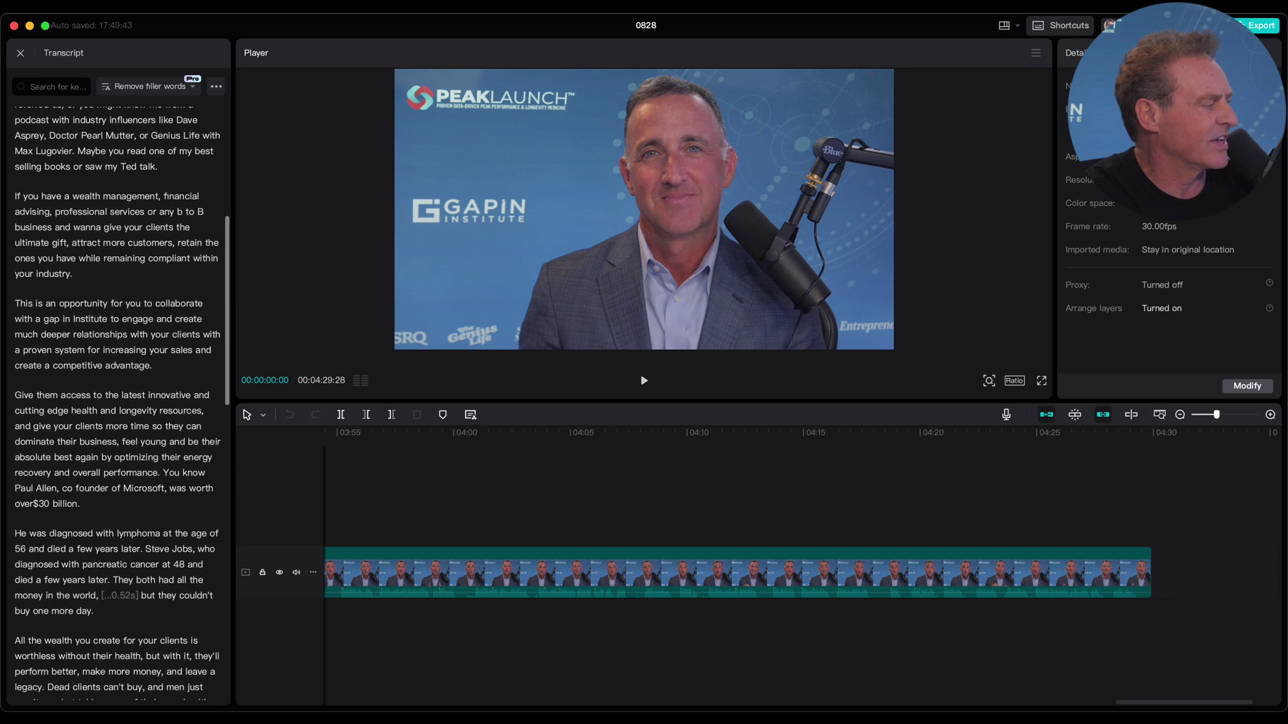
scroll(118, 403, down, 3)
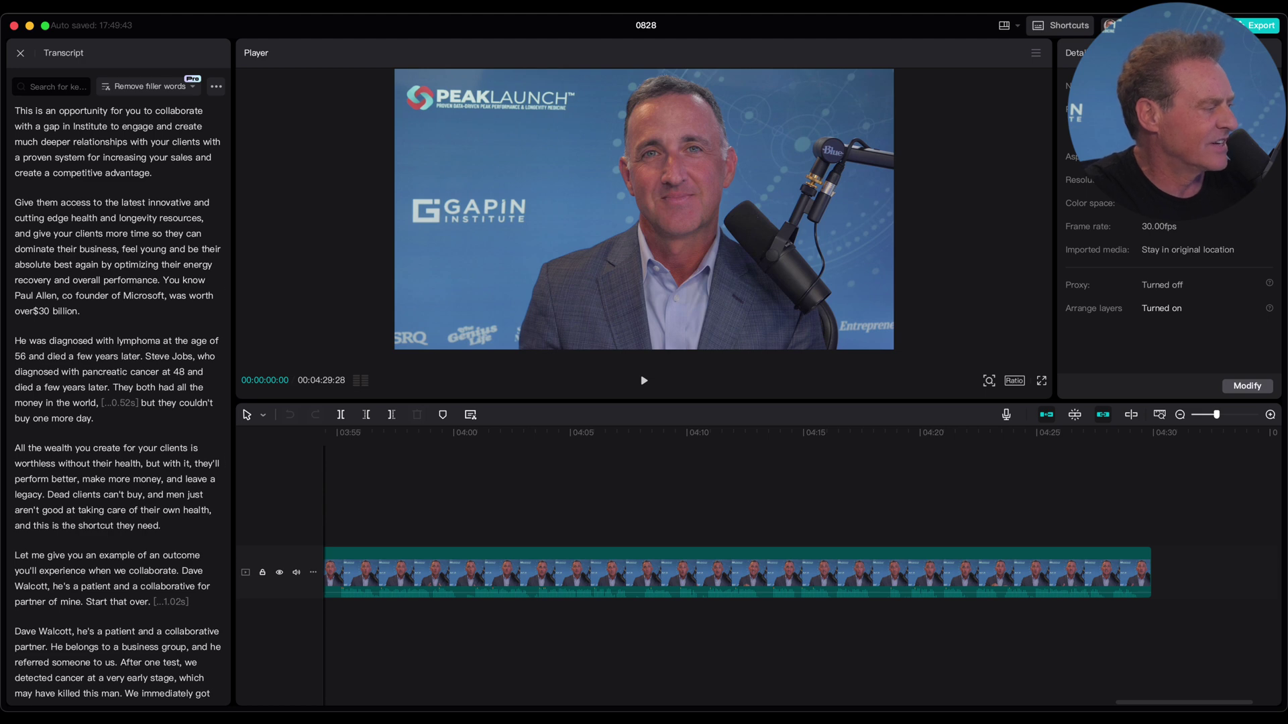
scroll(118, 403, down, 3)
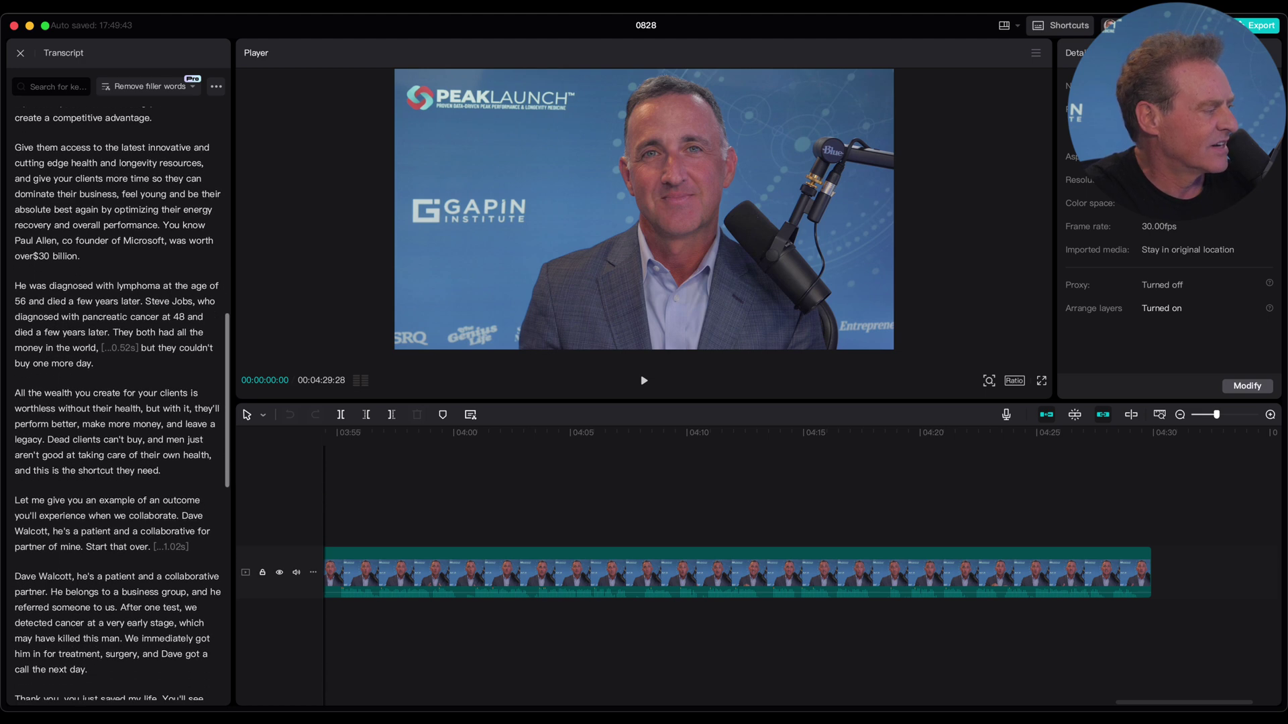
scroll(118, 402, down, 2)
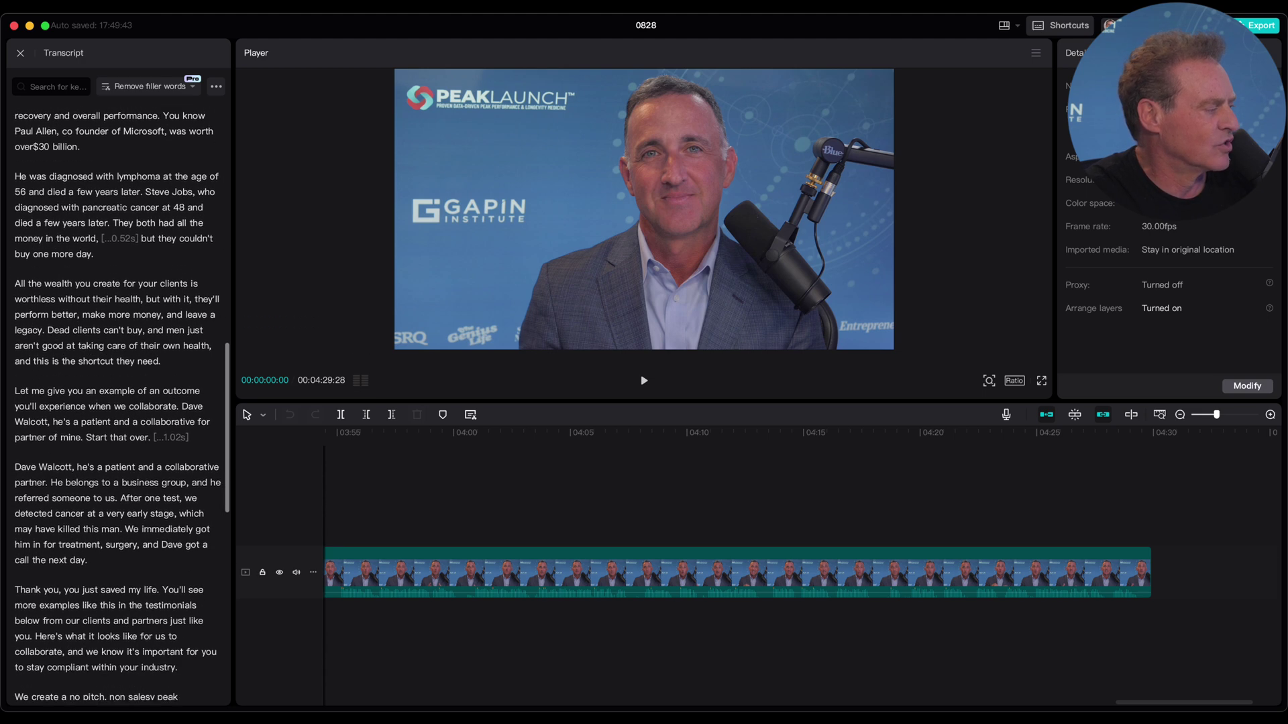
scroll(118, 403, down, 2)
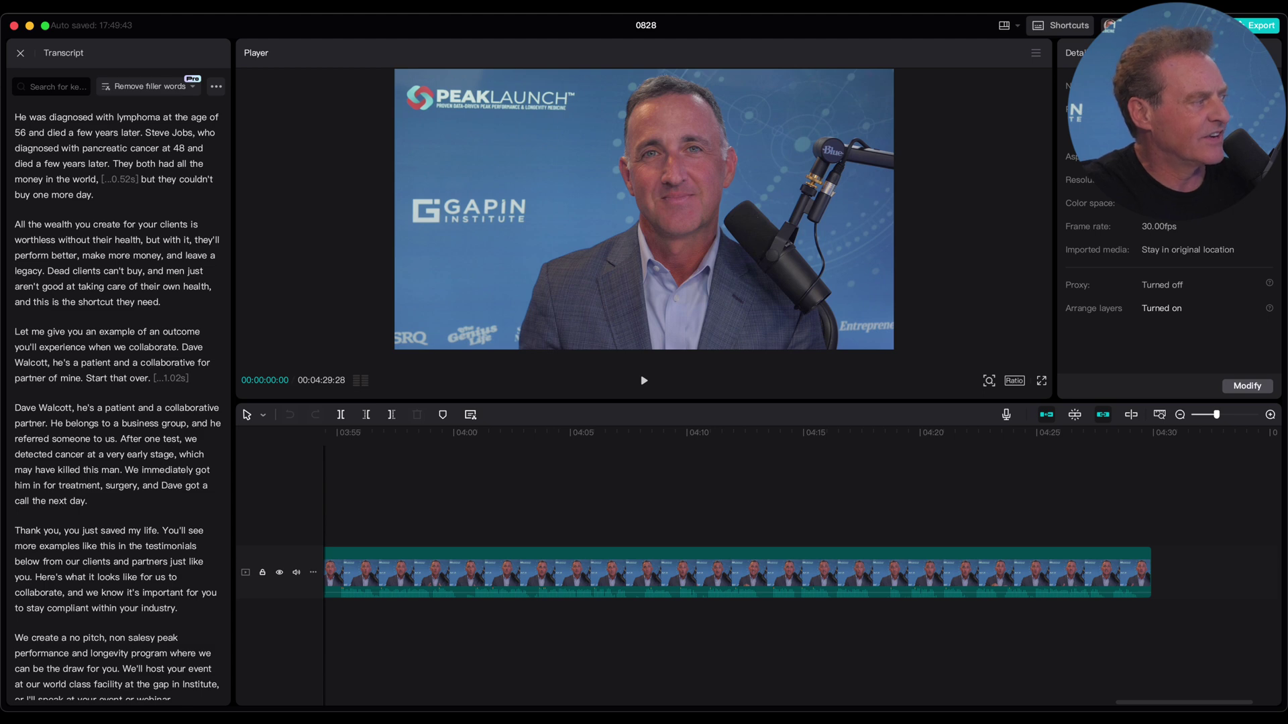
scroll(118, 403, down, 6)
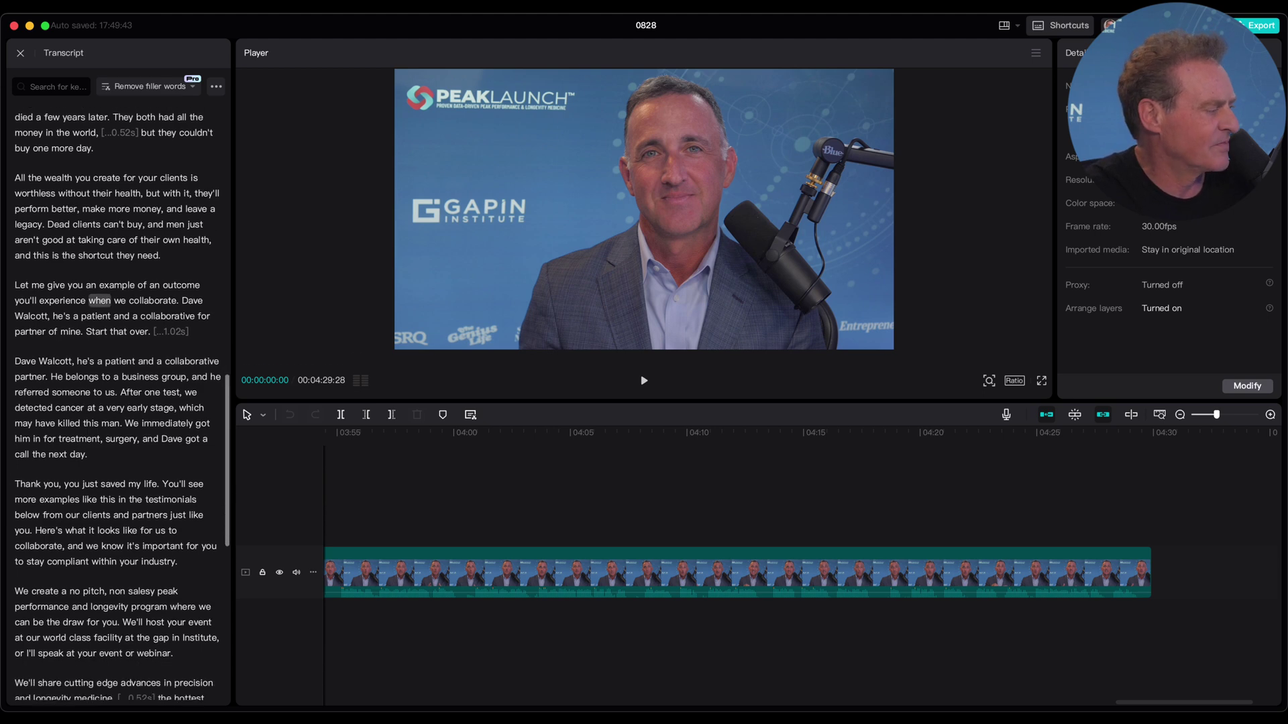
scroll(118, 402, down, 3)
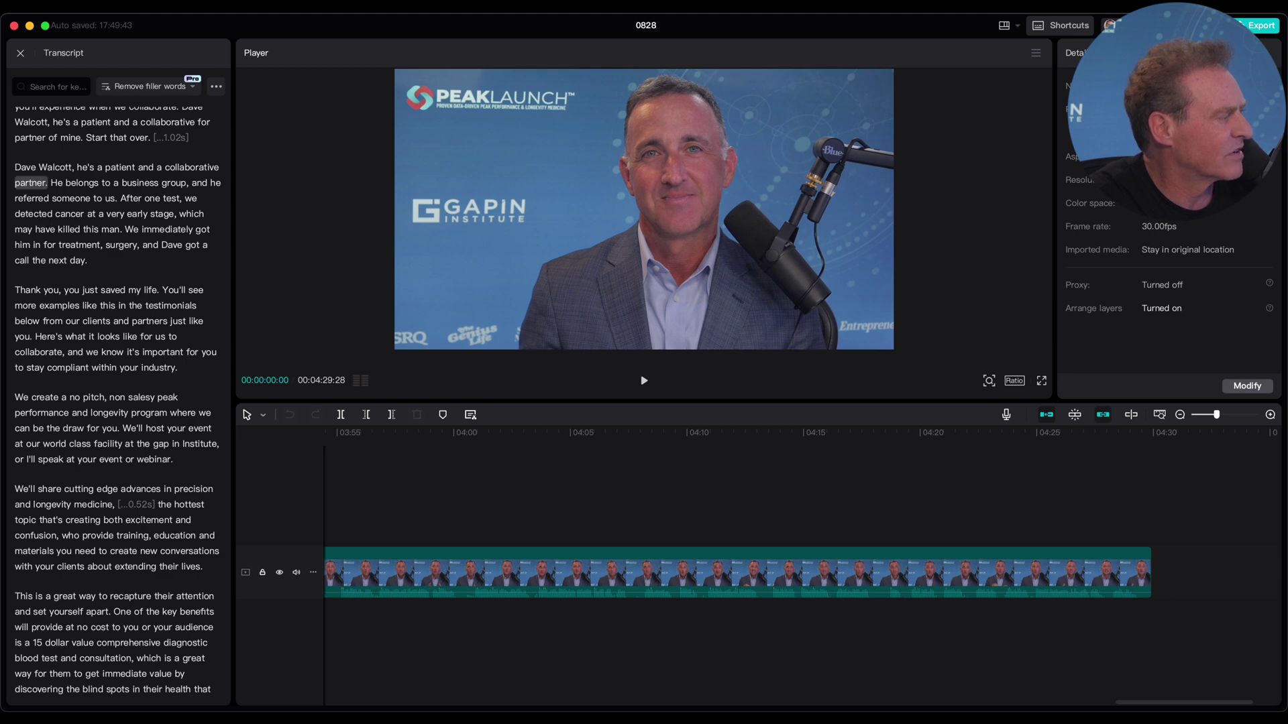
scroll(118, 403, up, 3)
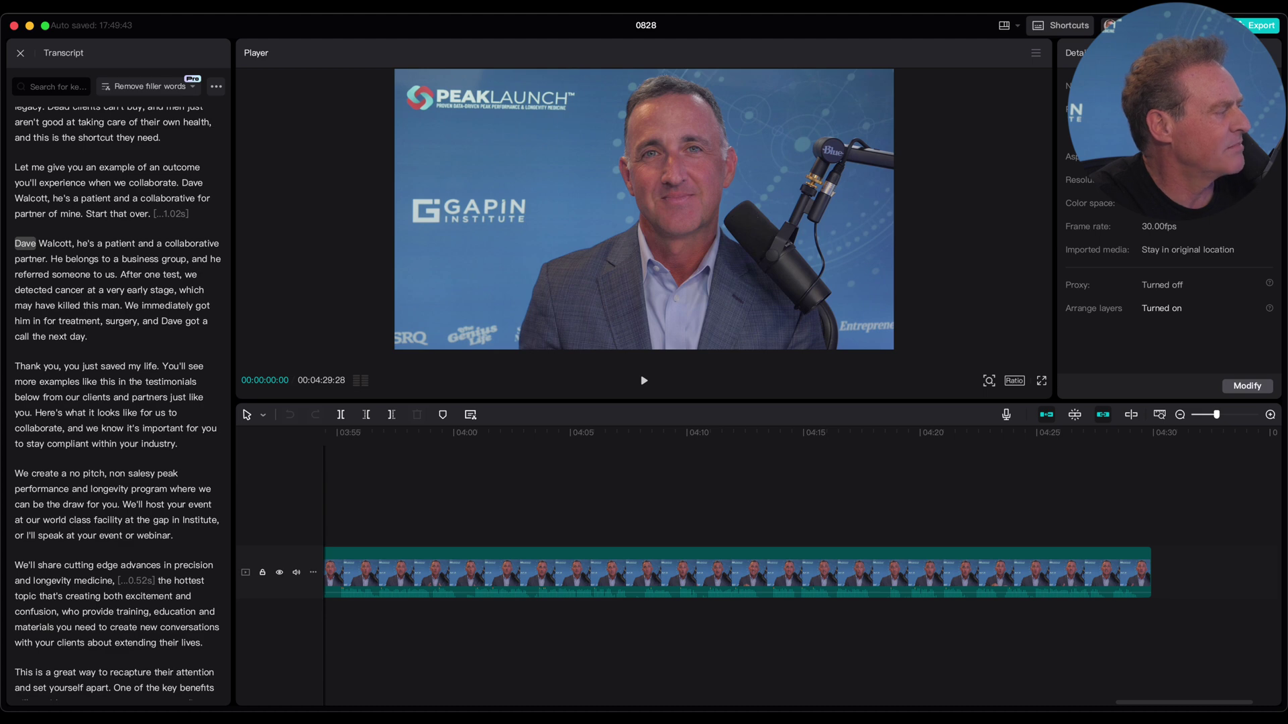
scroll(122, 403, up, 2)
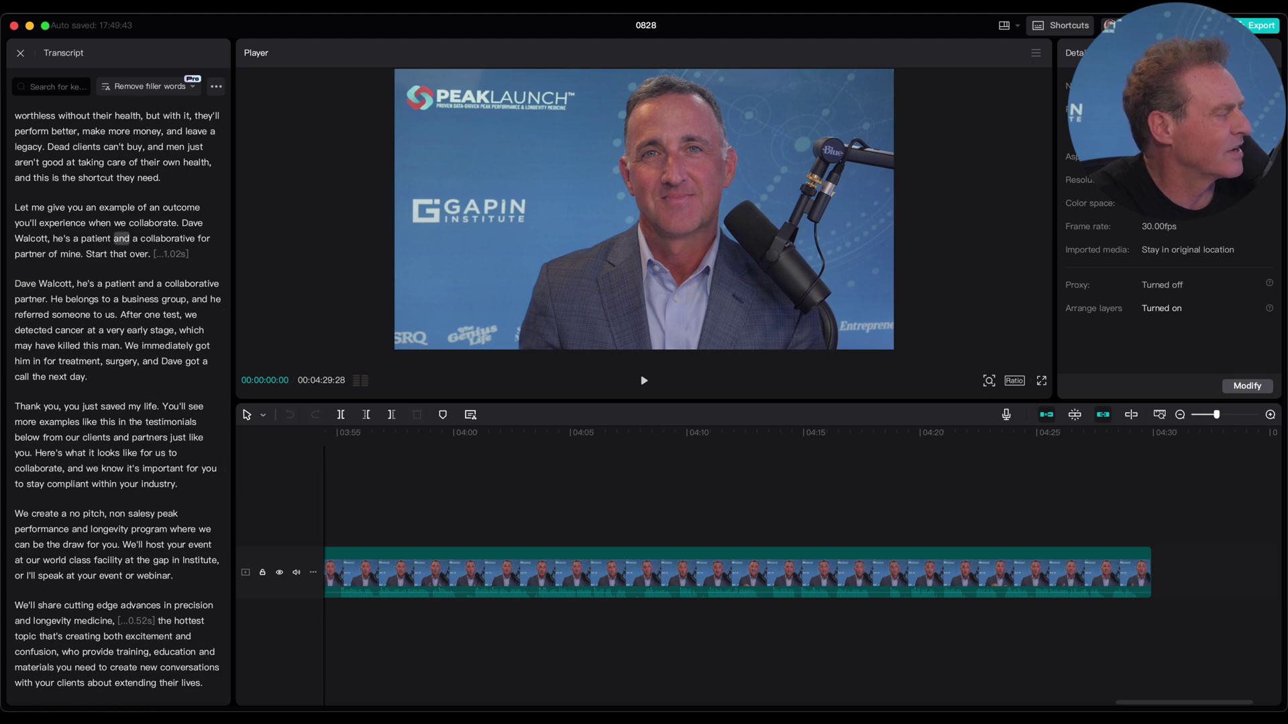
- Delete the flubbed sentence through "Start that over." and its 1.02 s pause from the transcript, and play back the cut
drag(182, 223, 188, 254)
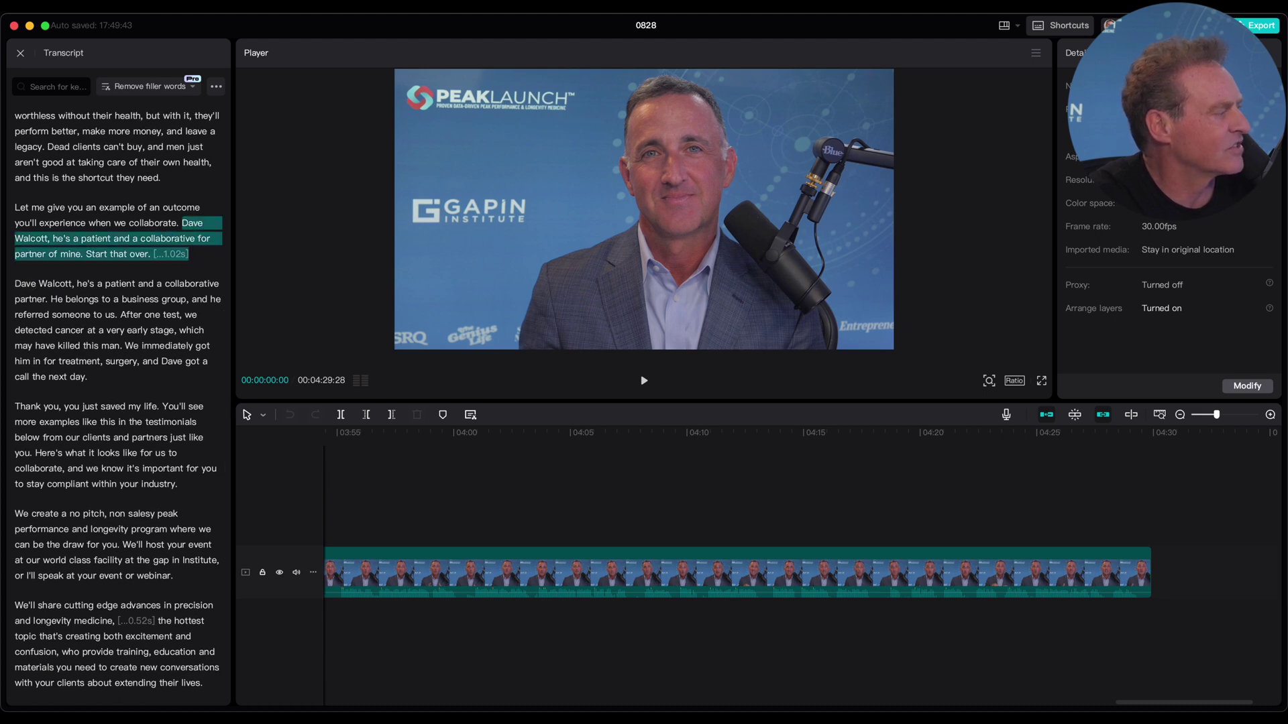
key(Delete)
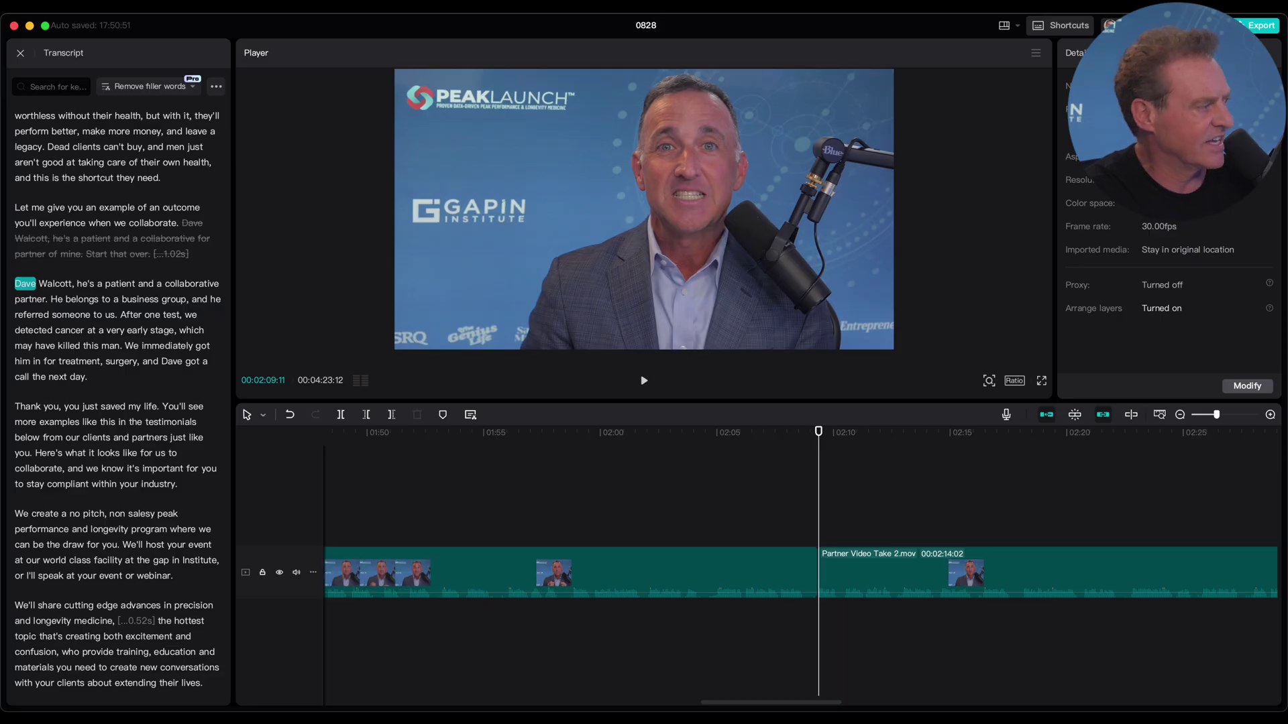
click(37, 208)
key(space)
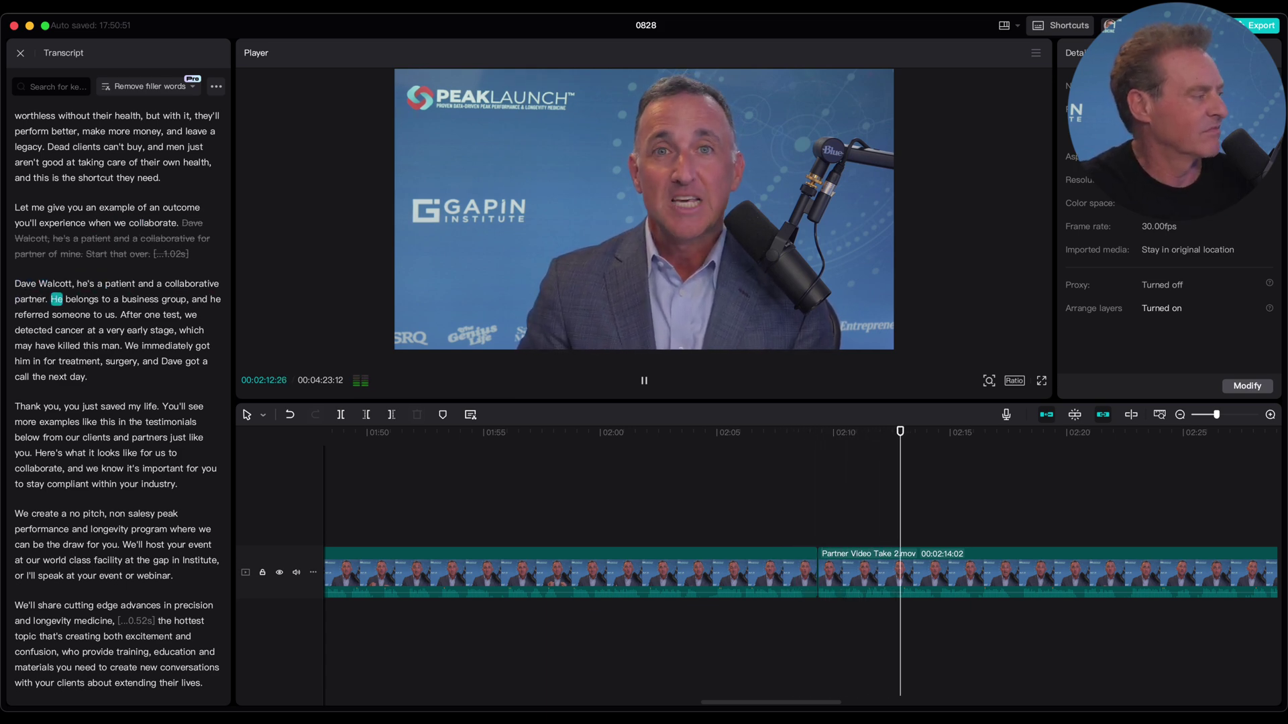
key(space)
- Try deleting the 0.52 s pause after "longevity medicine," in the transcript, play back the cut, and undo the deletion
scroll(118, 405, down, 4)
scroll(118, 403, down, 5)
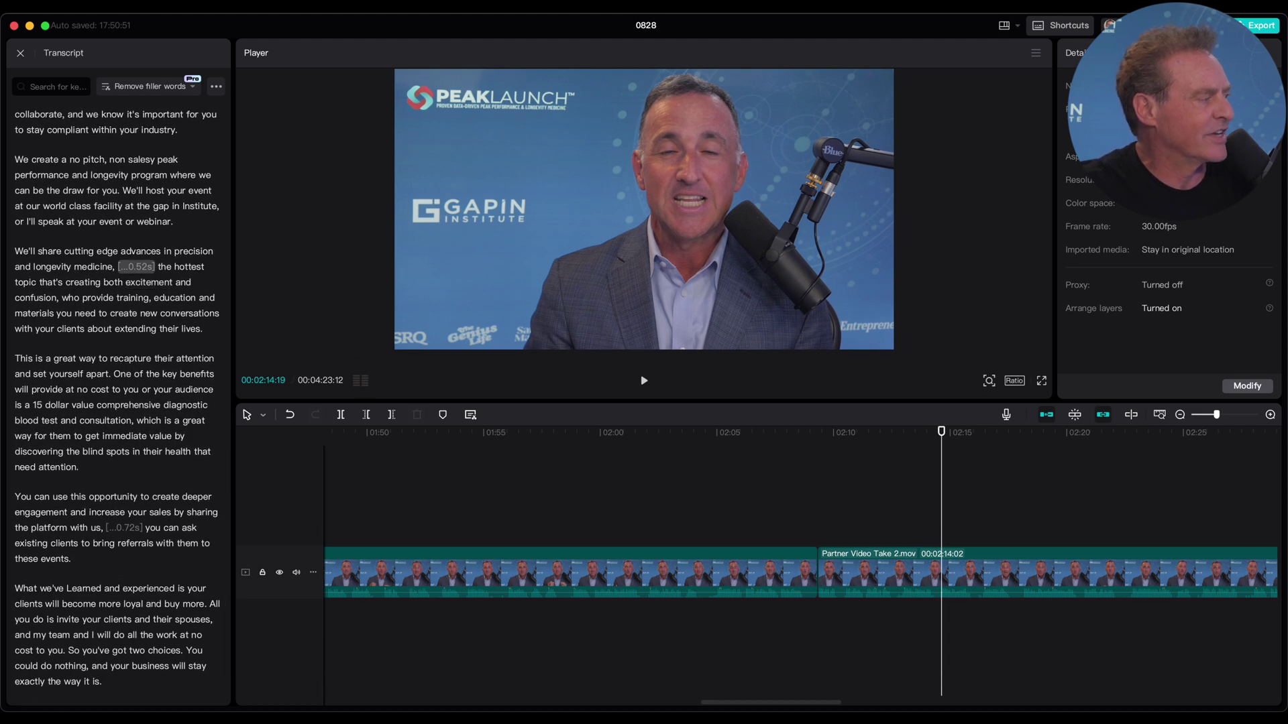
click(137, 267)
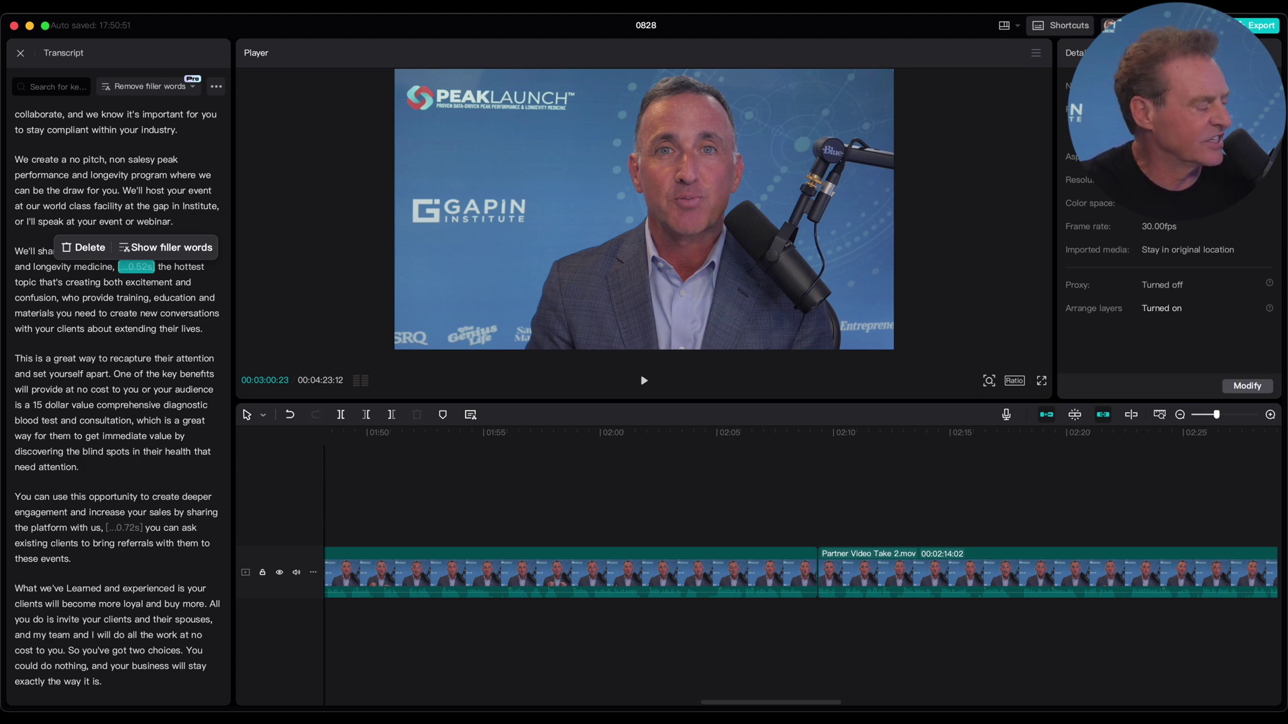
key(BackSpace)
click(49, 250)
key(space)
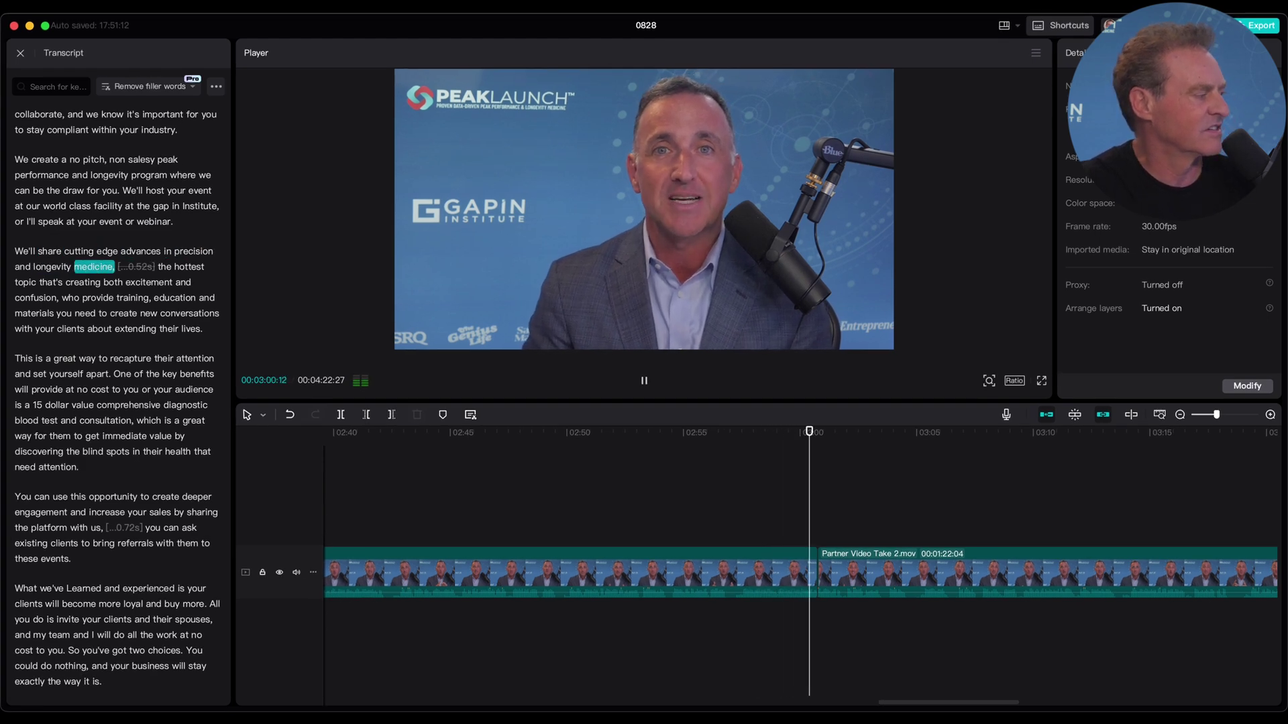
key(space)
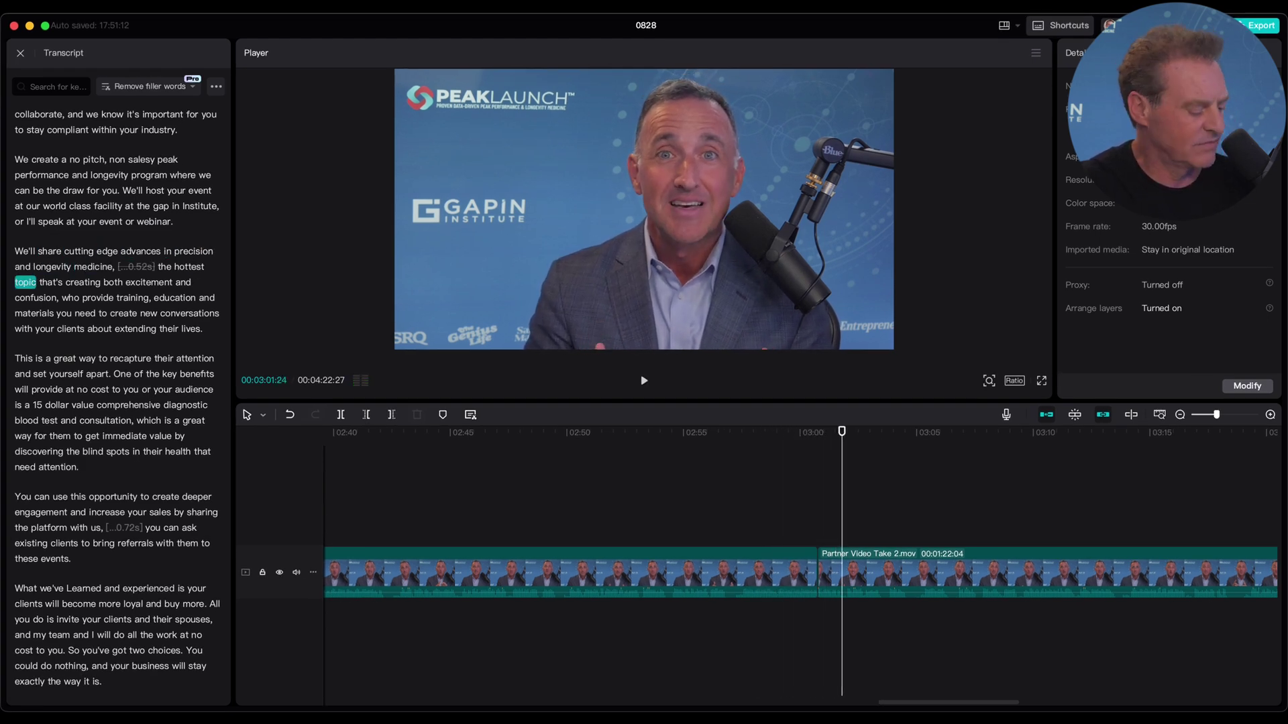
key(super+z)
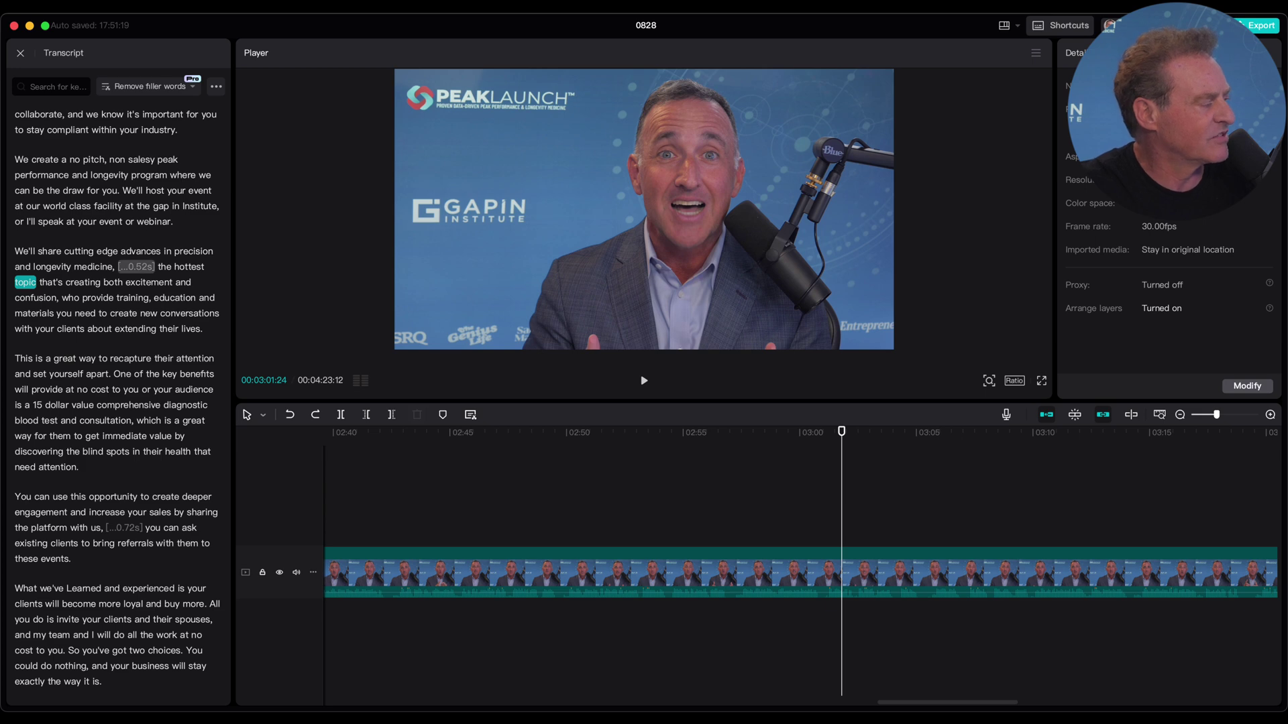
- Delete the 0.52 s pause after "longevity medicine," again, play back the cut, and restore the pause
click(137, 266)
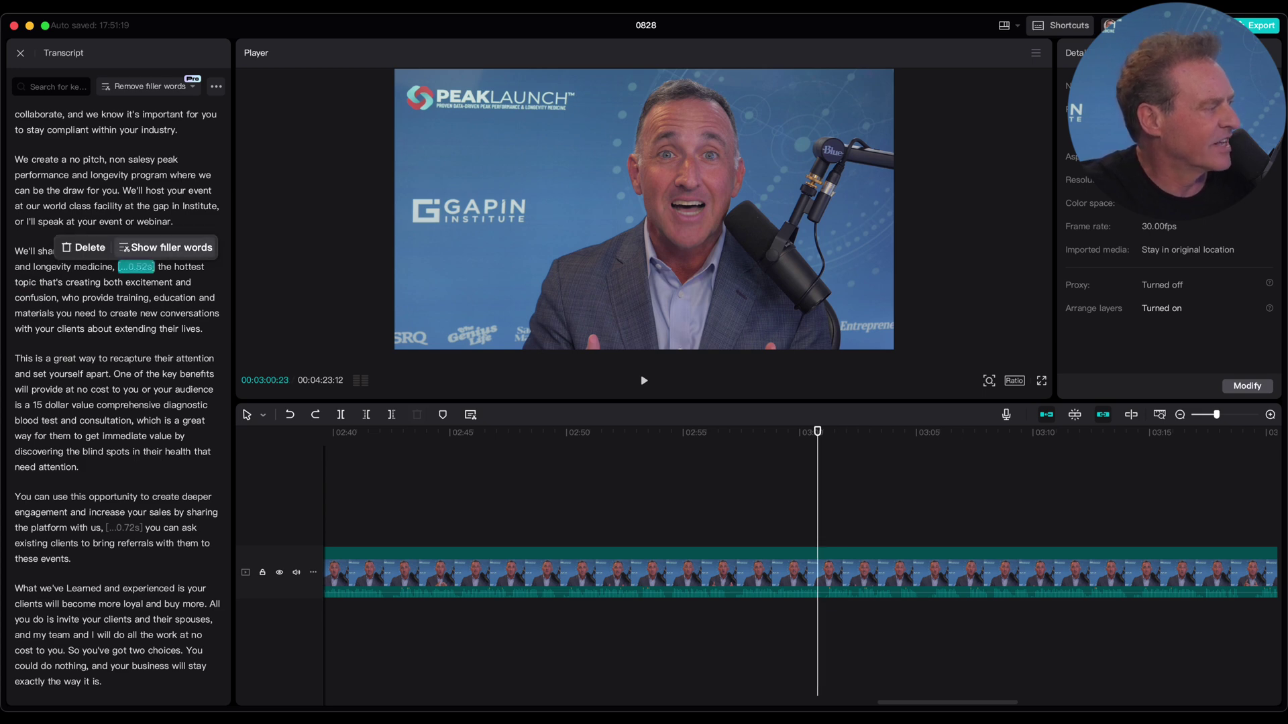
key(BackSpace)
key(space)
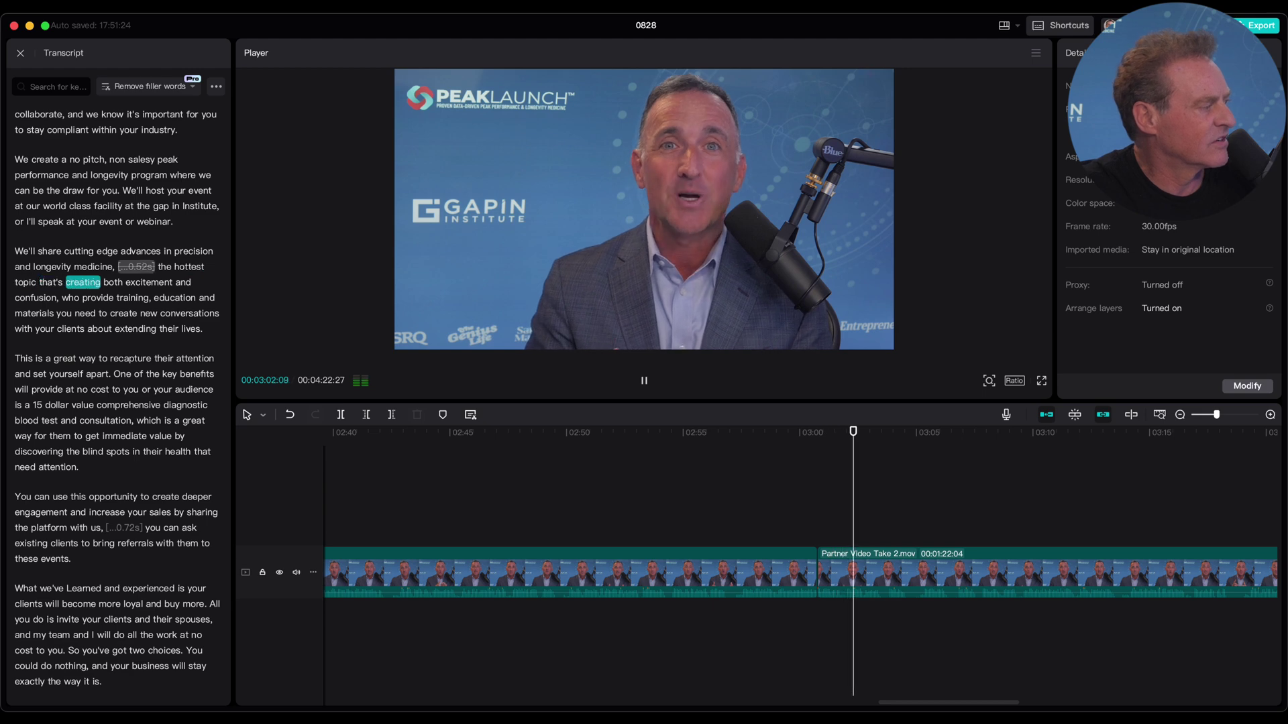
click(136, 266)
click(83, 247)
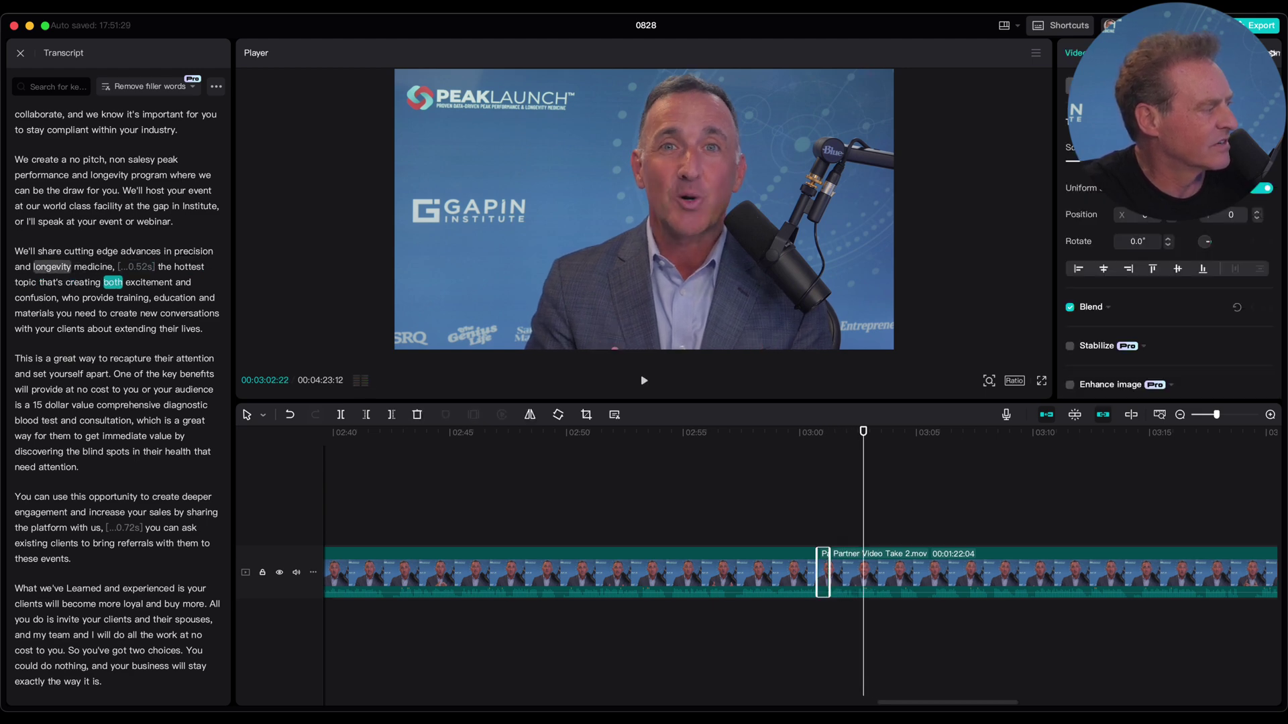
- Play the passage with the restored pause, and undo both the restoration and the pause deletion
click(52, 267)
key(space)
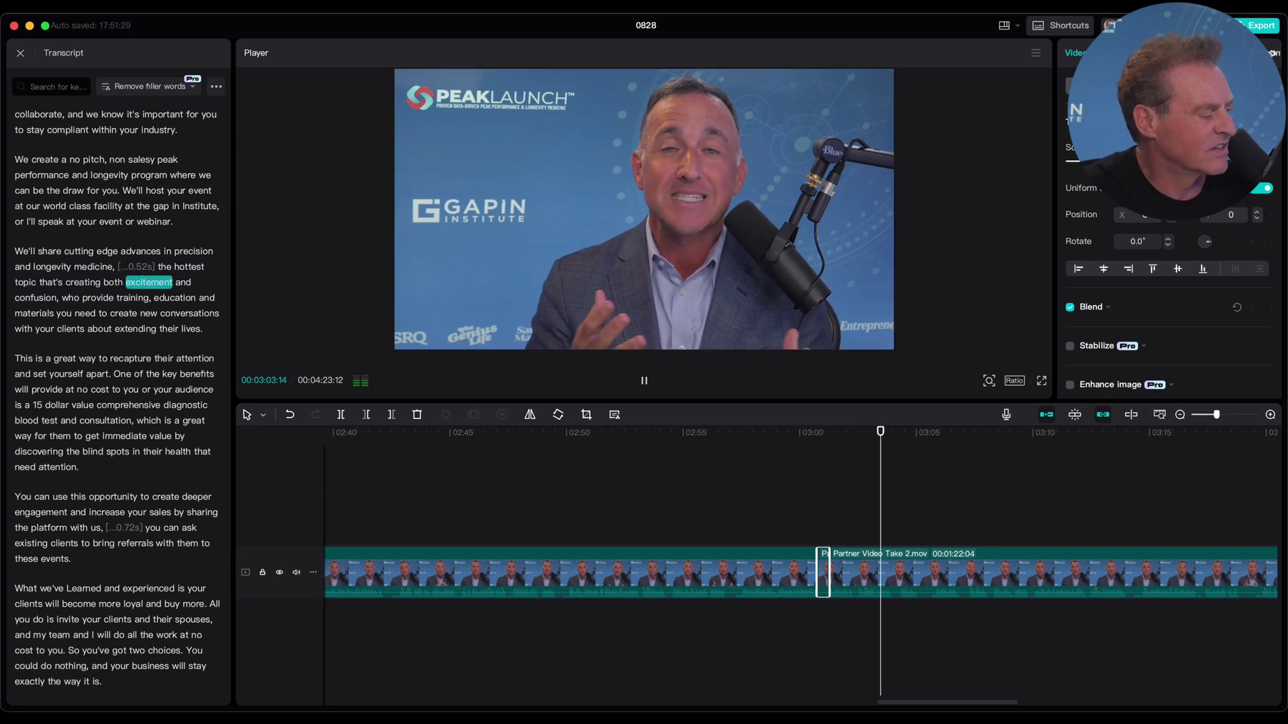
key(space)
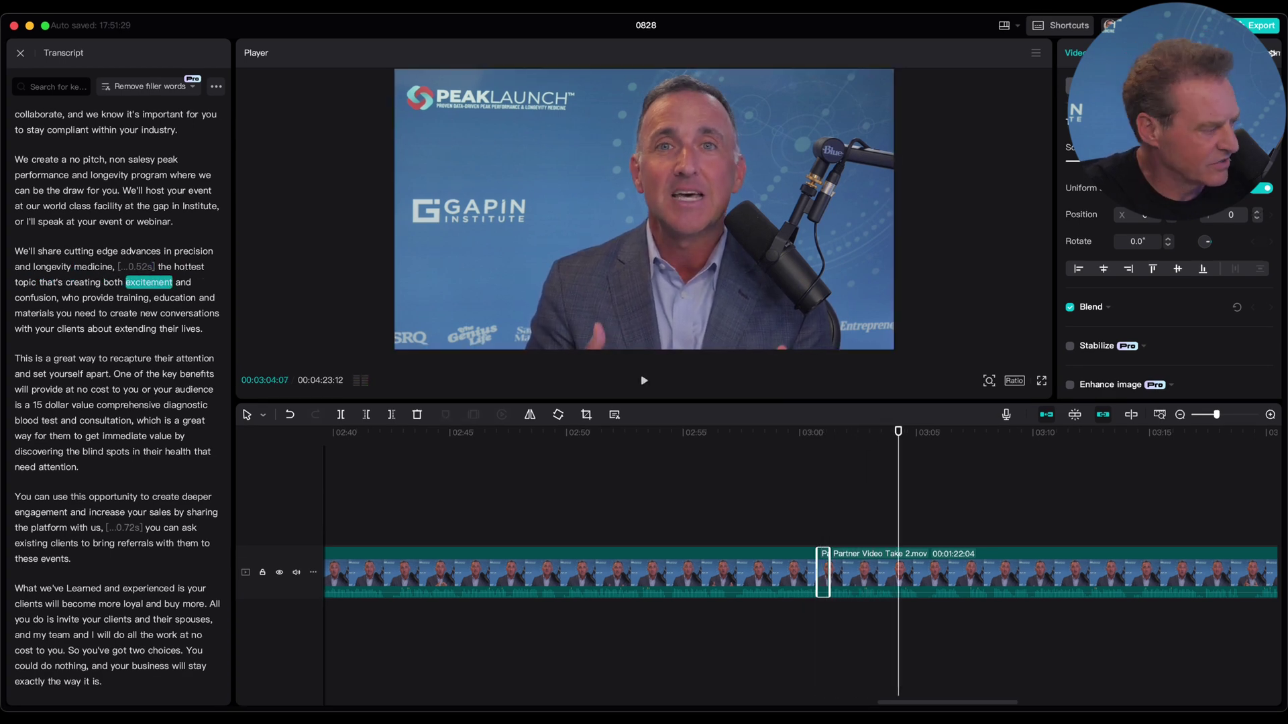
key(super+z)
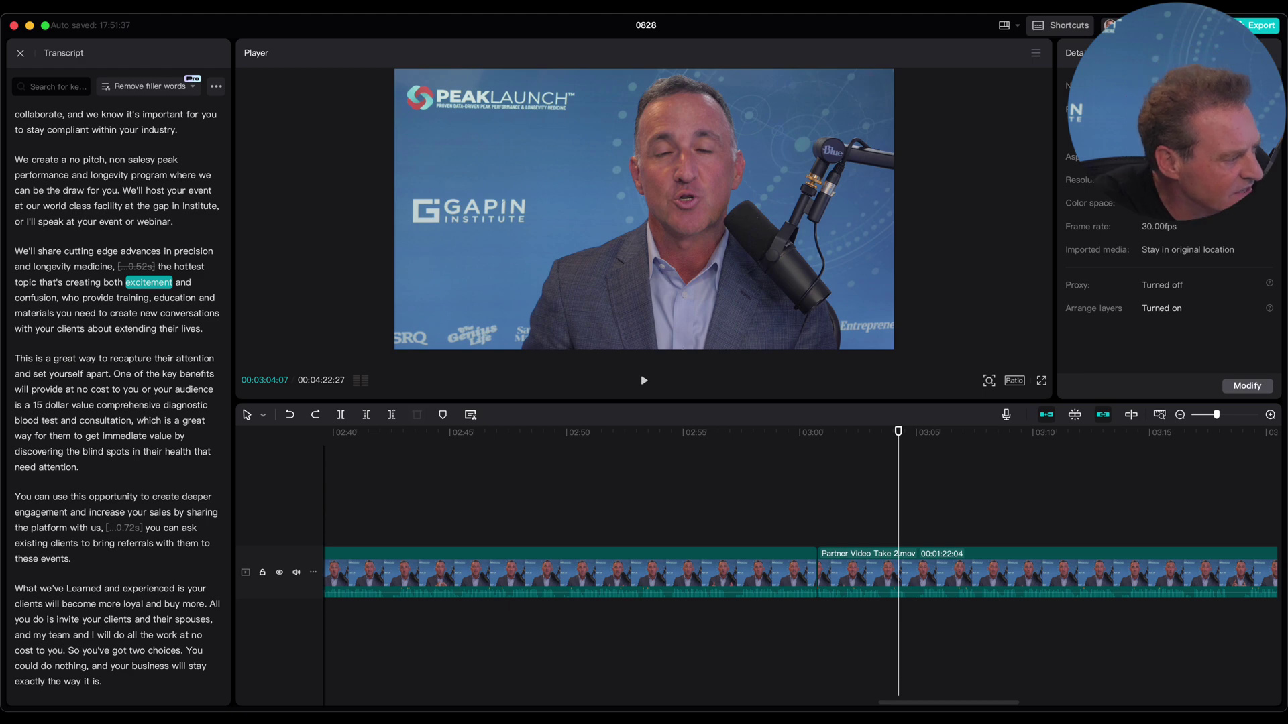
key(super+z)
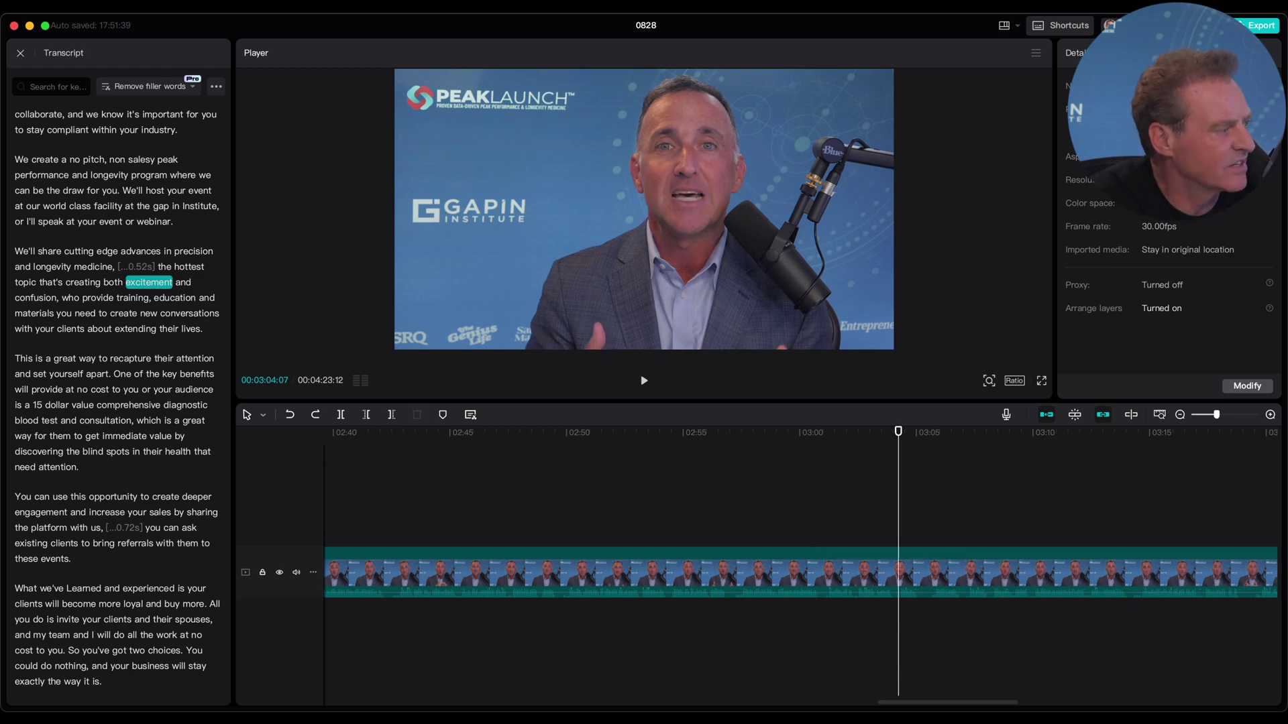
- Play back the uncut passage around the 0.52 s pause after "longevity medicine," to judge its natural pacing
click(776, 432)
key(space)
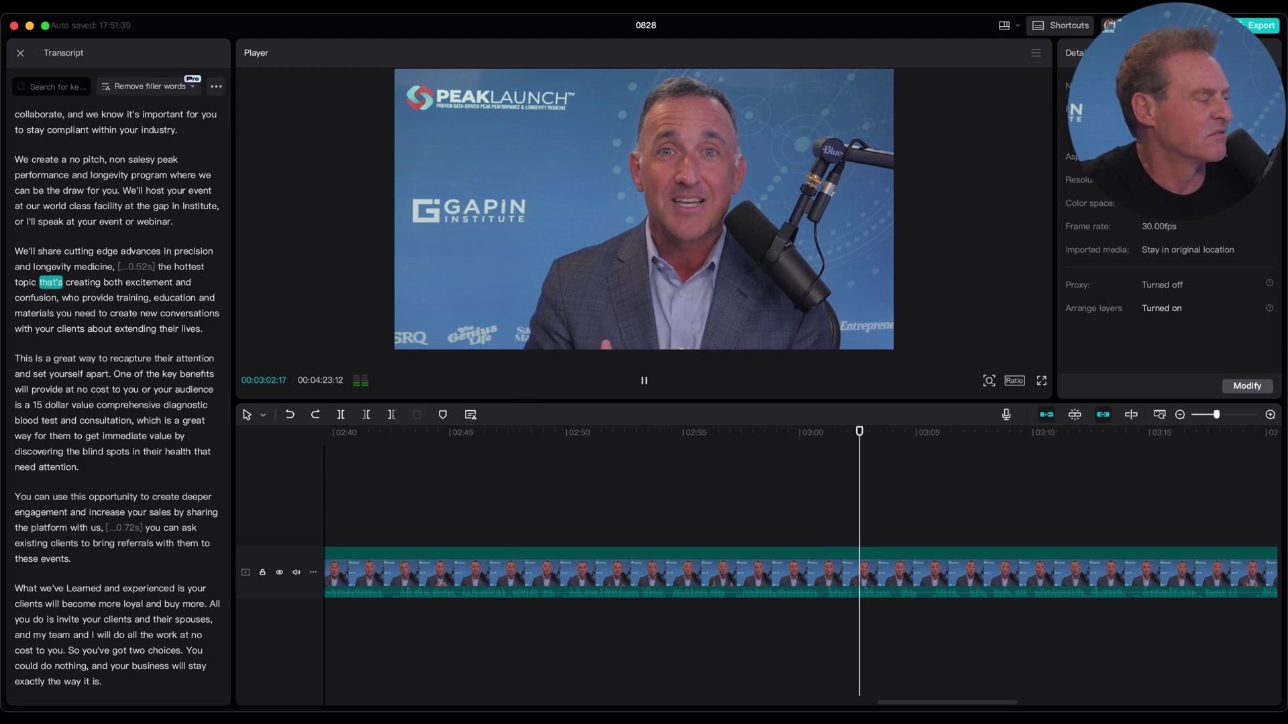
key(space)
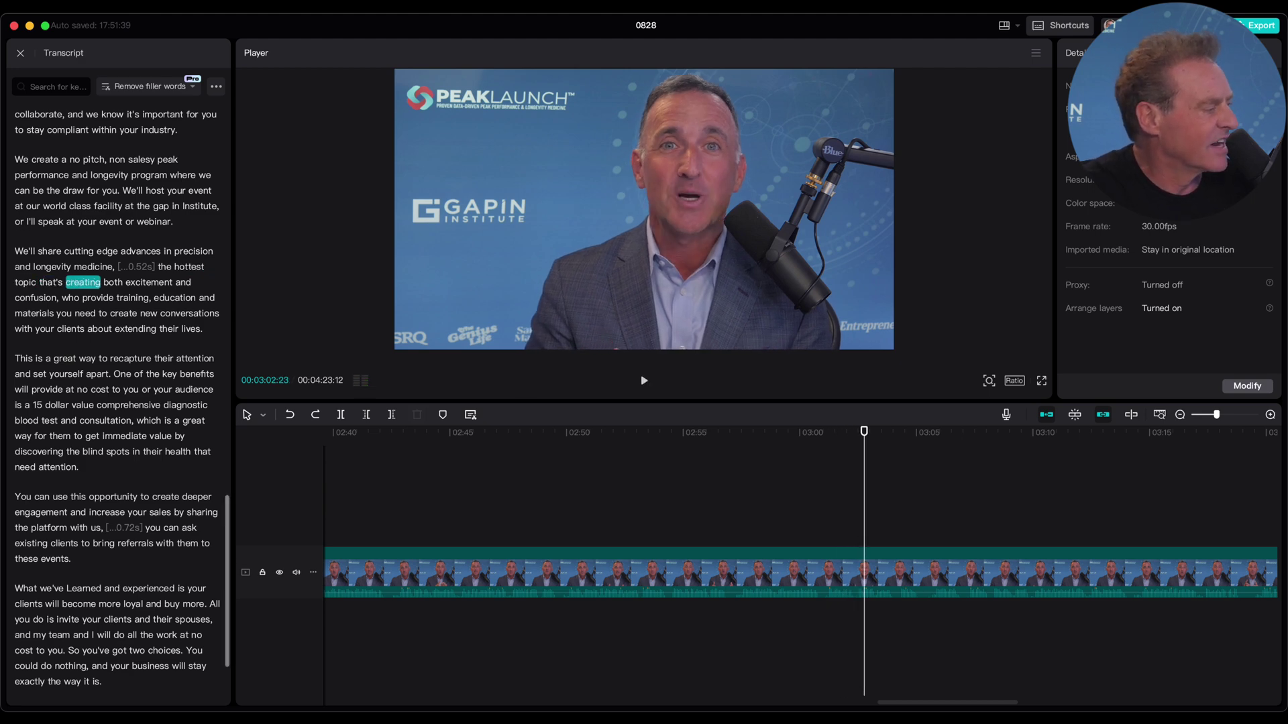
- Look over the rest of the transcript, move the playhead to about 00:02:44, and close the transcript editor
scroll(106, 402, down, 3)
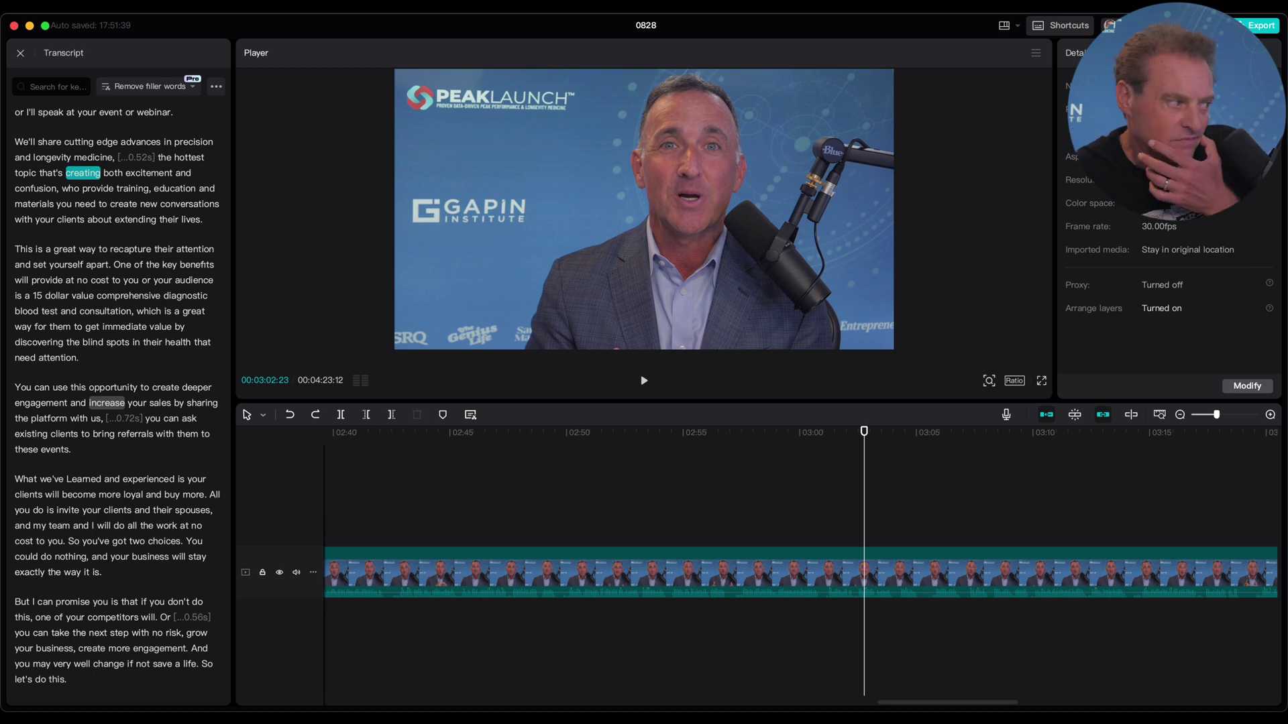
click(444, 432)
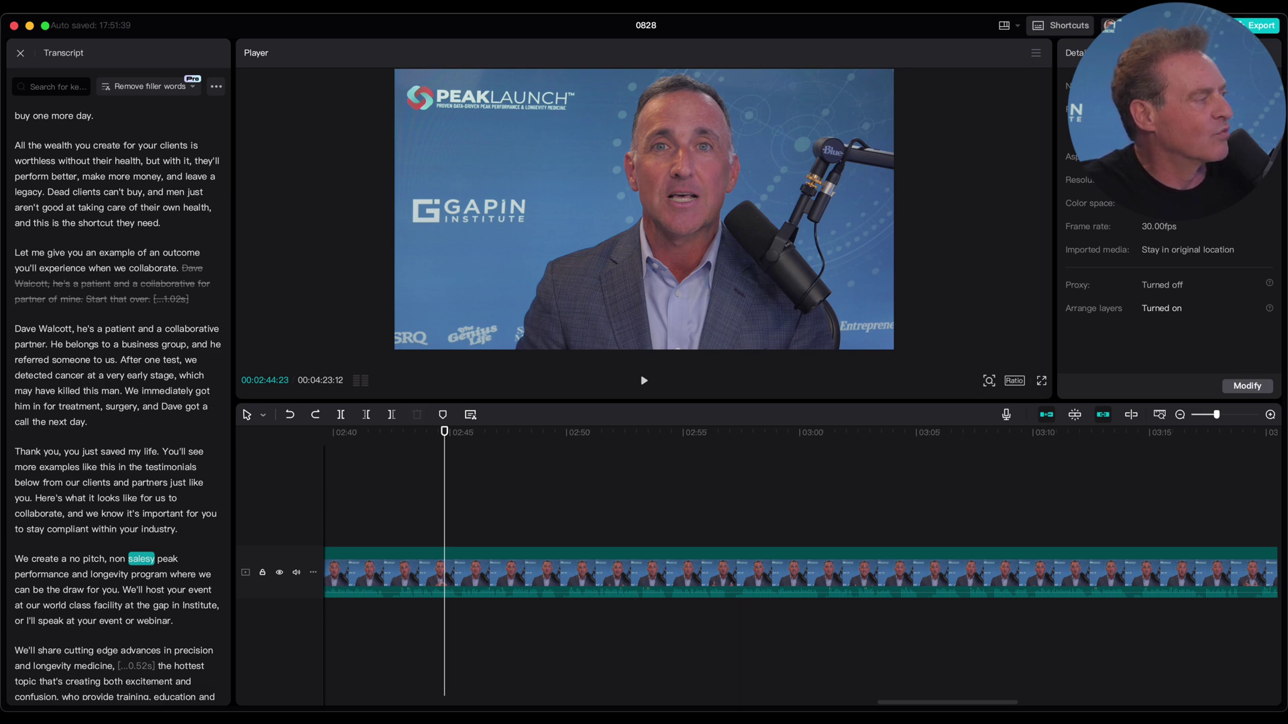
click(20, 53)
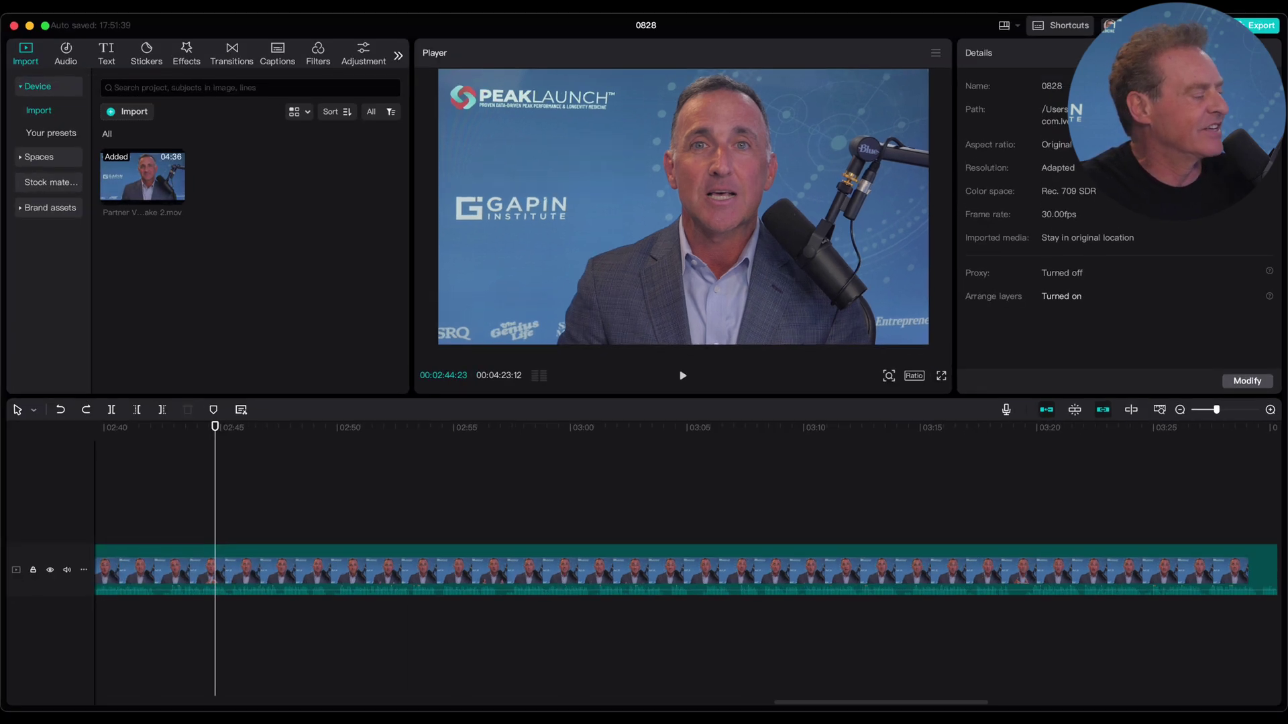
- Select both video clips on the timeline and enable Enhance image for them at the UHD level
click(214, 570)
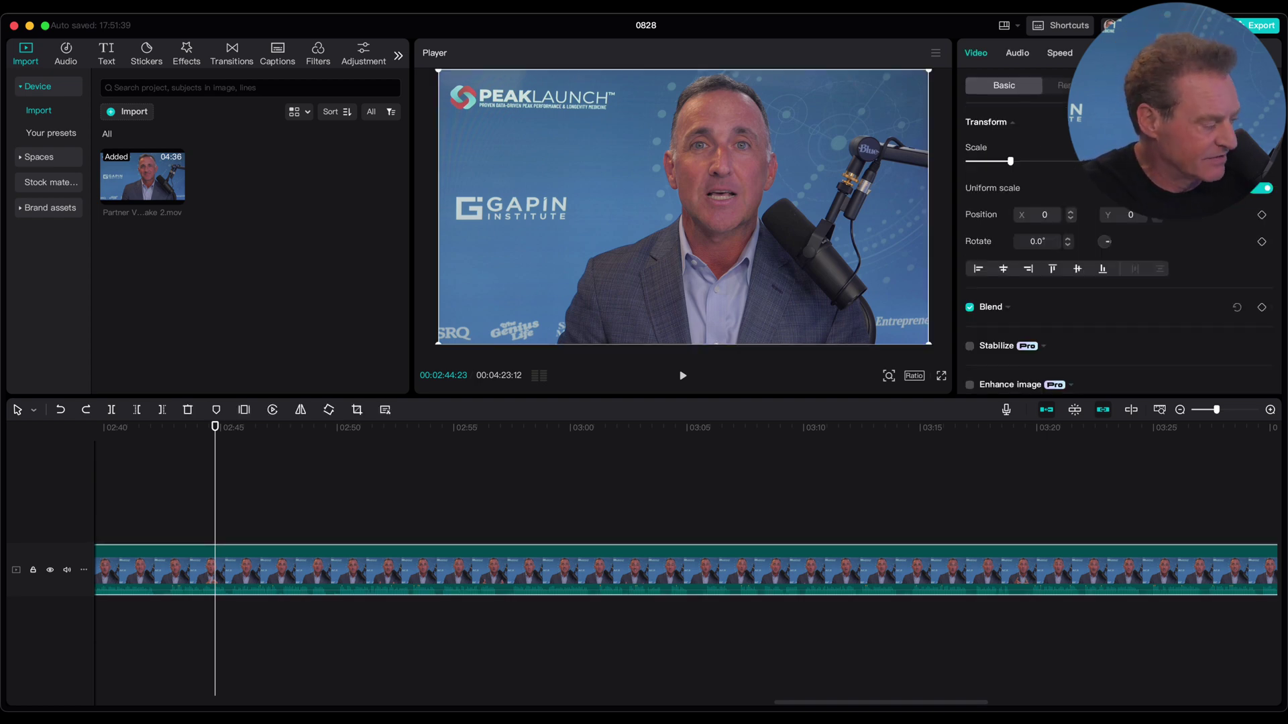
key(super+minus)
key(super+minus)
key(super+minus)
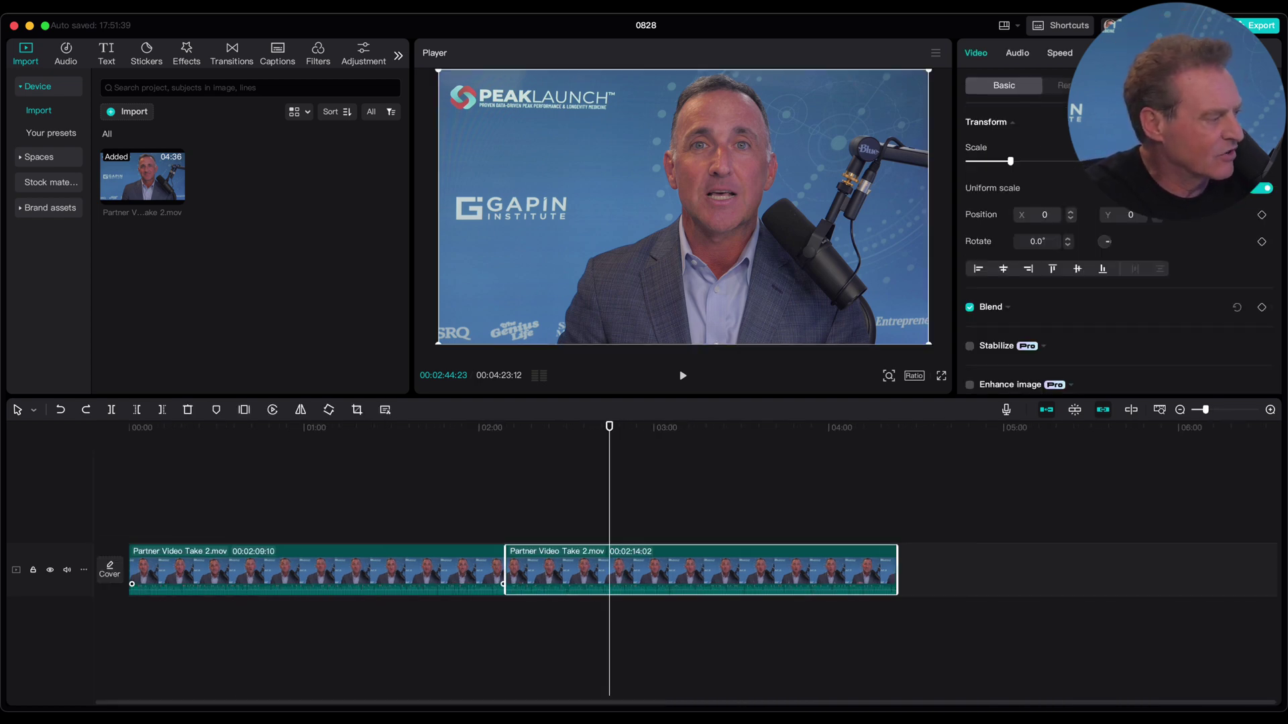
drag(655, 649, 338, 570)
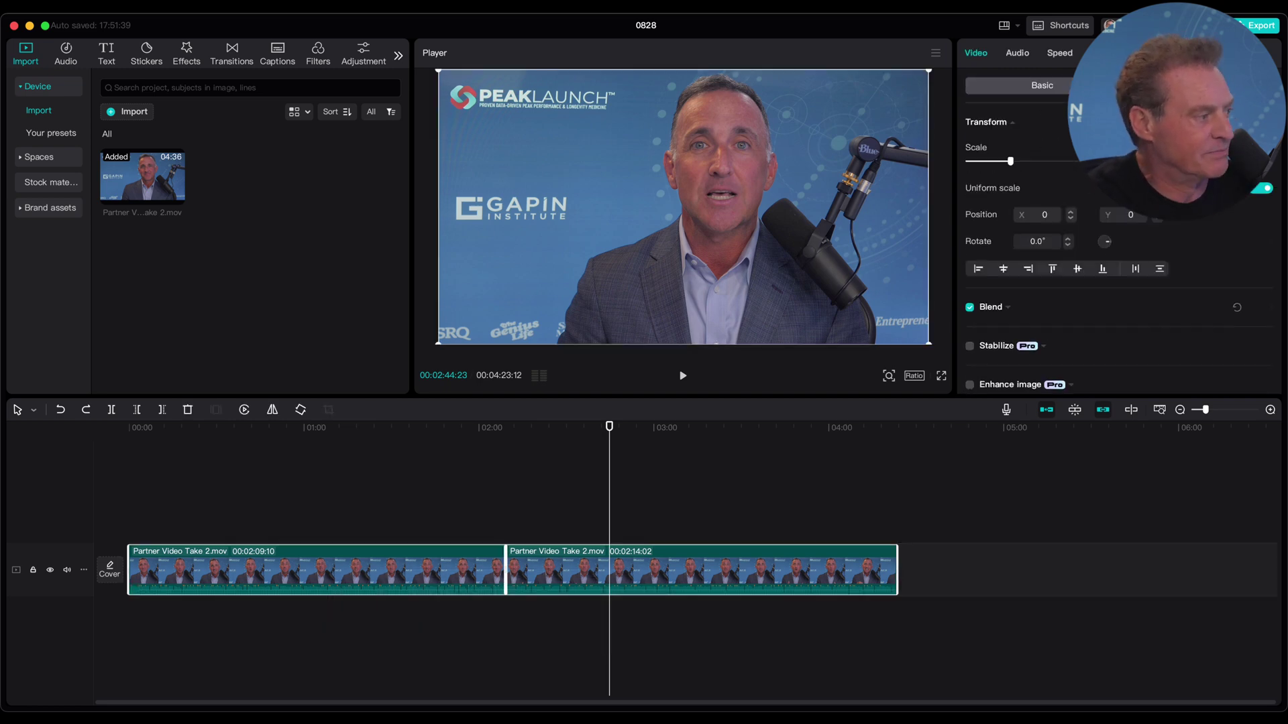
scroll(1113, 268, down, 5)
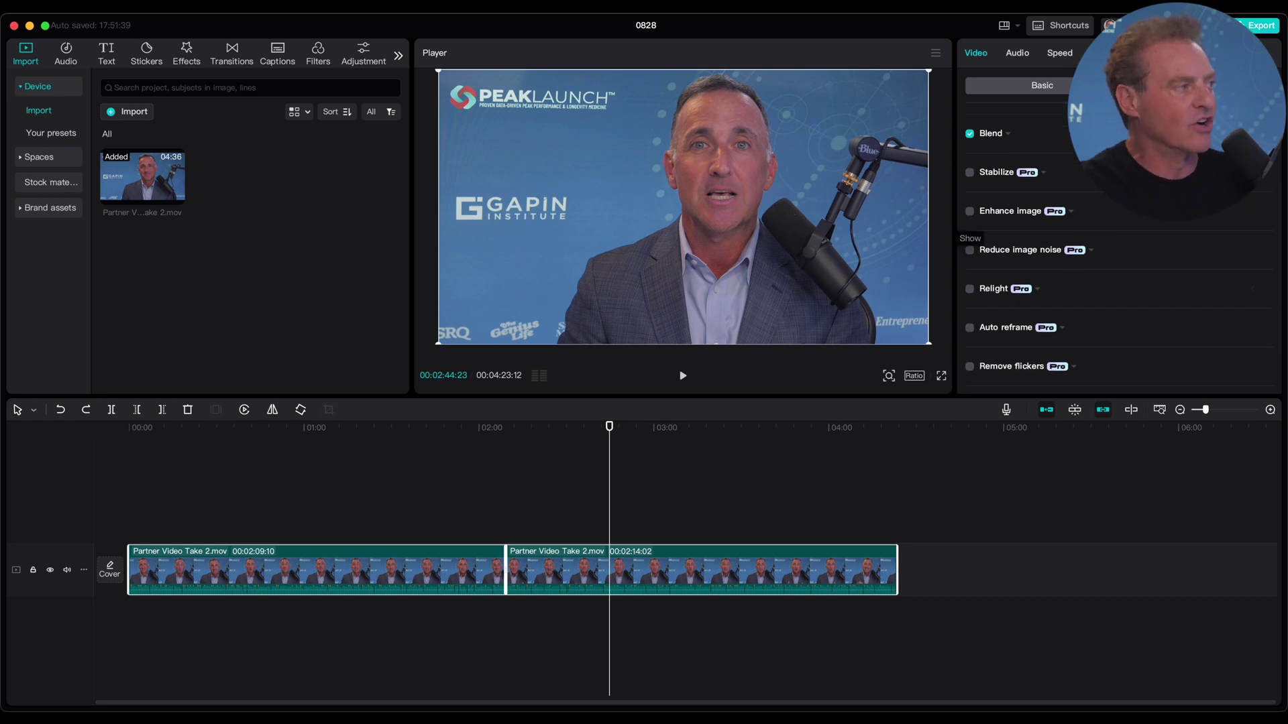
click(969, 211)
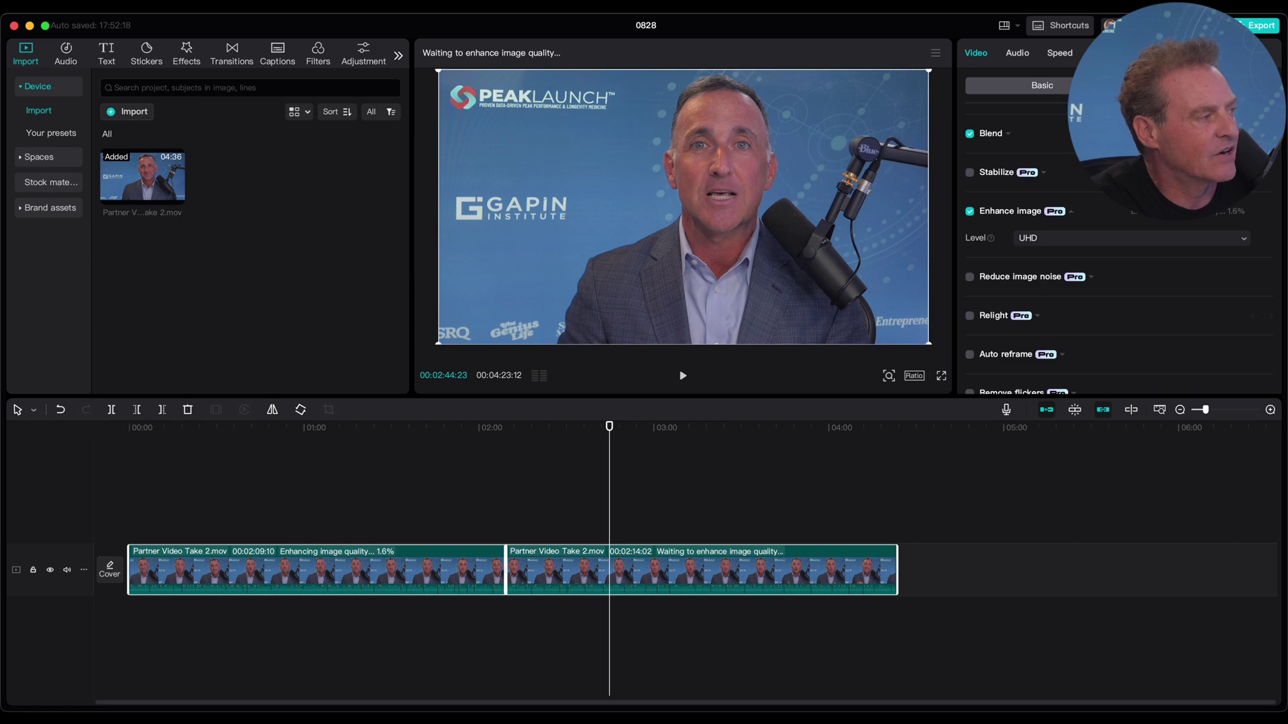
- Enable Retouch for both clips, raise Even to roughly a quarter of its range, and set Smooth to 23
scroll(1039, 235, down, 10)
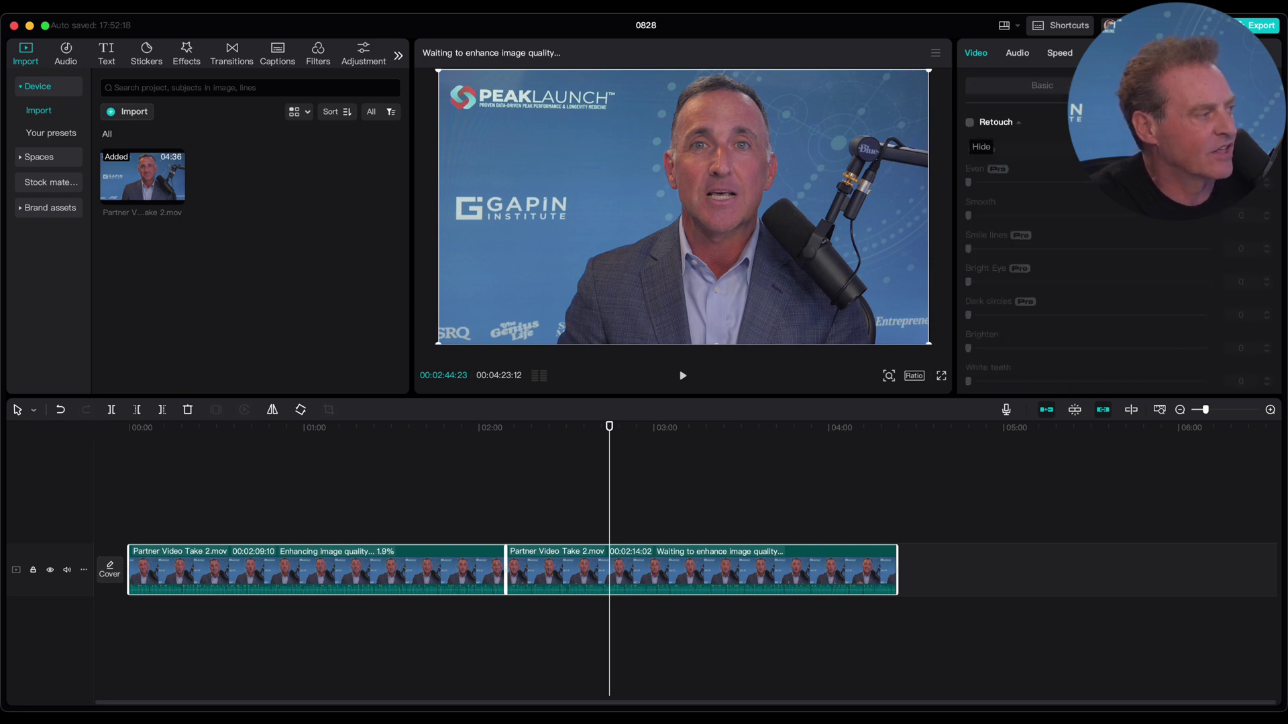
click(969, 122)
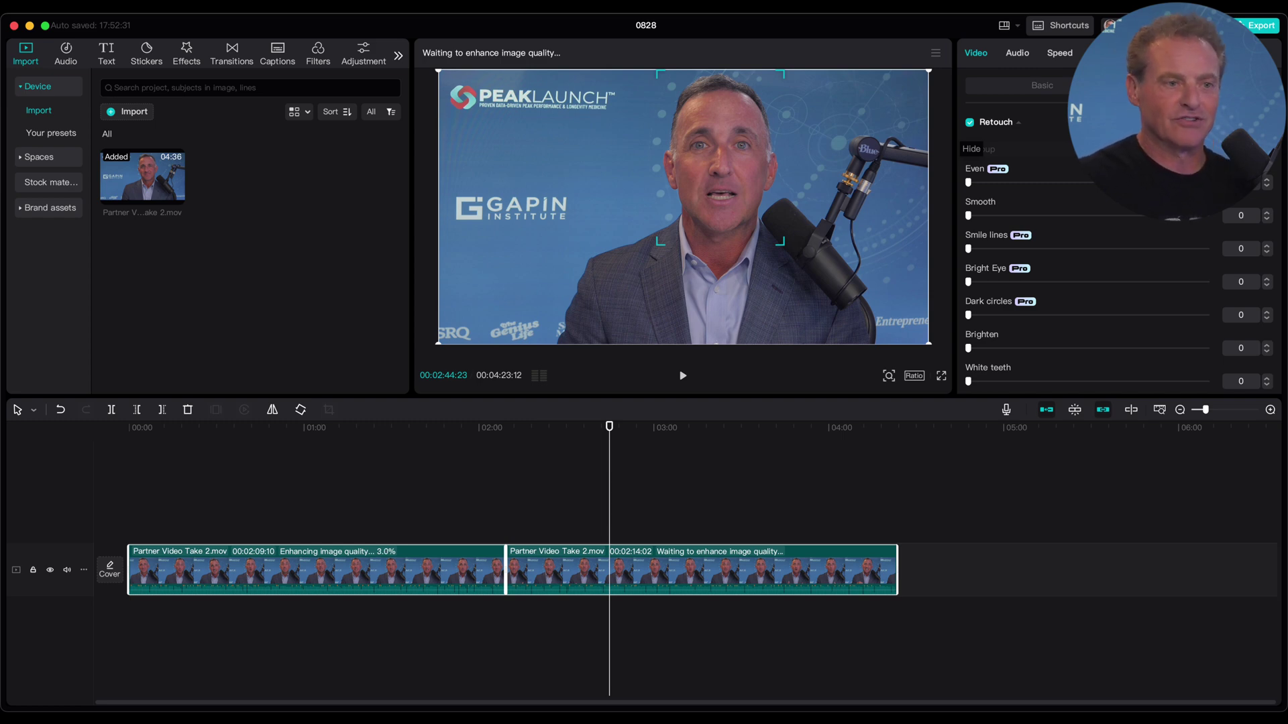
drag(968, 182, 1023, 182)
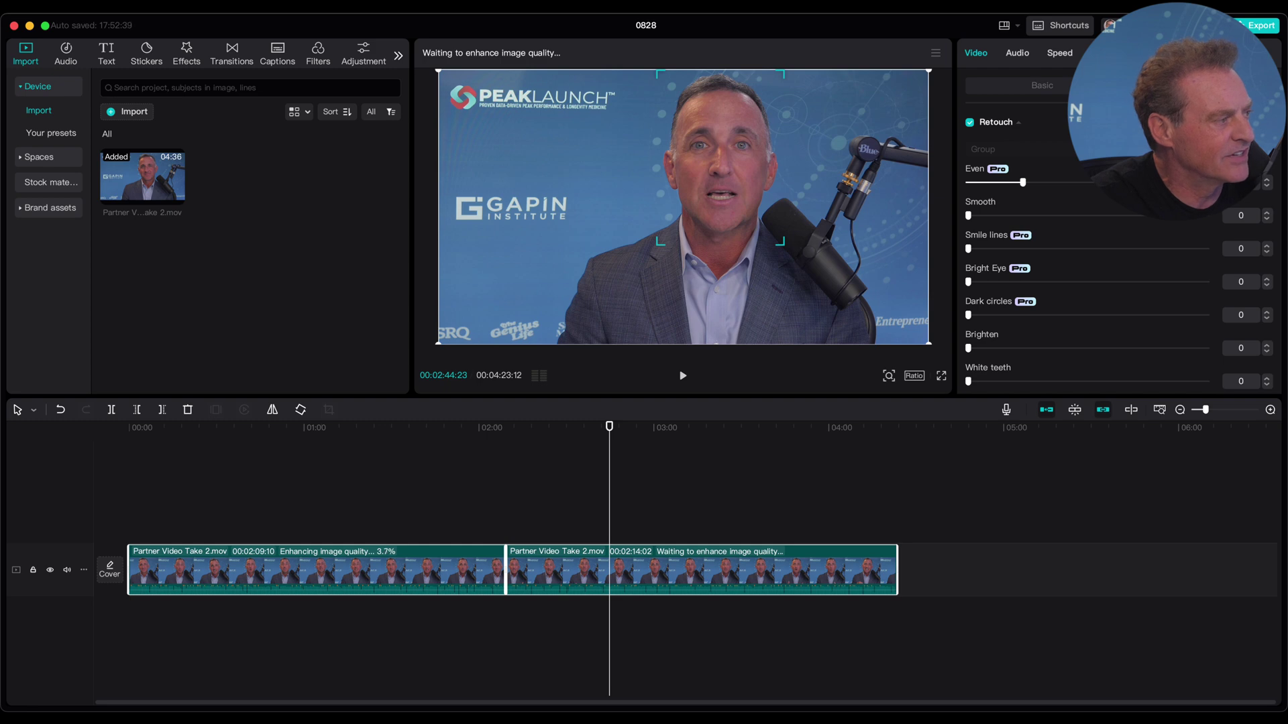
drag(967, 215, 1023, 215)
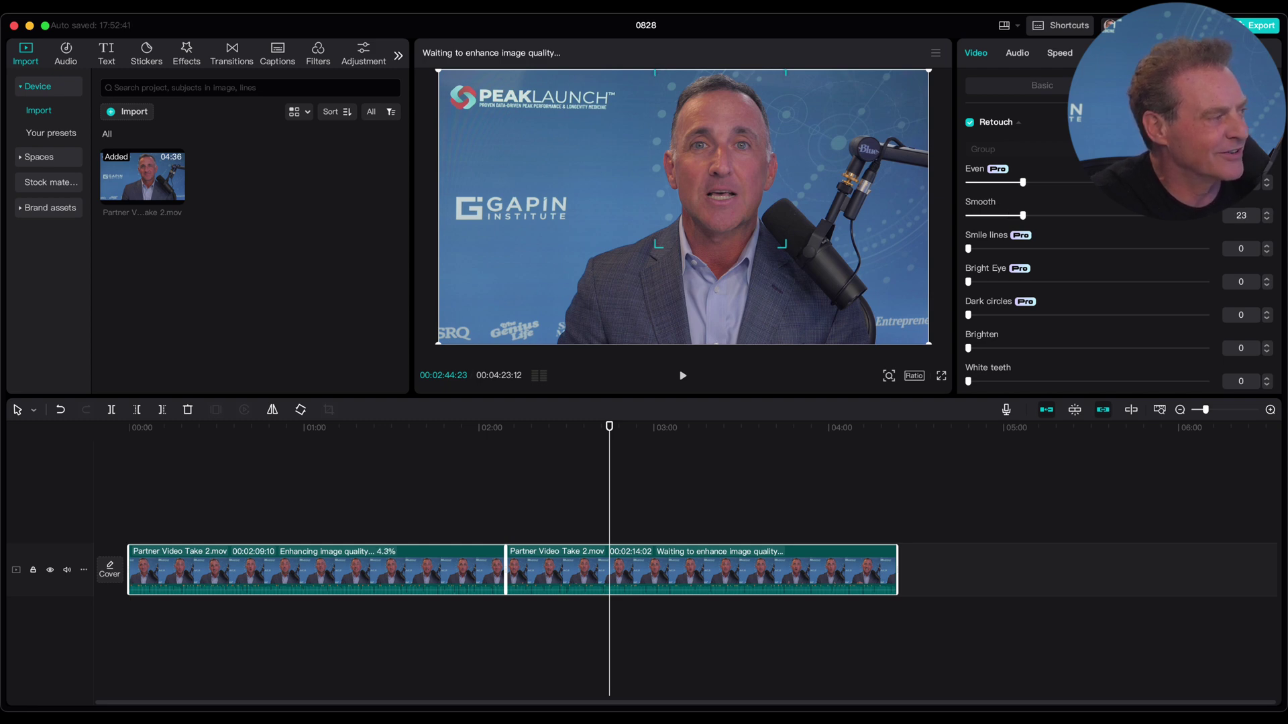
- Set the White teeth retouch to 41 and Bright Eye to 31 for both clips
scroll(1113, 269, down, 5)
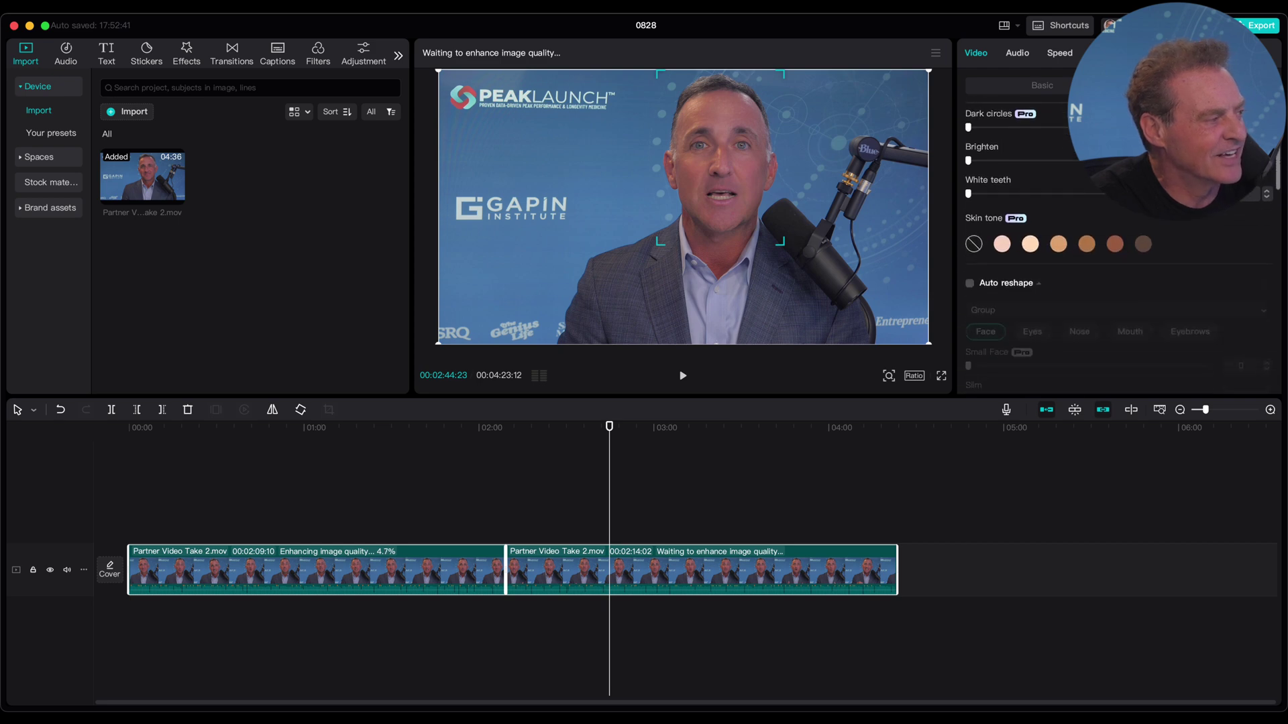
drag(968, 194, 1065, 194)
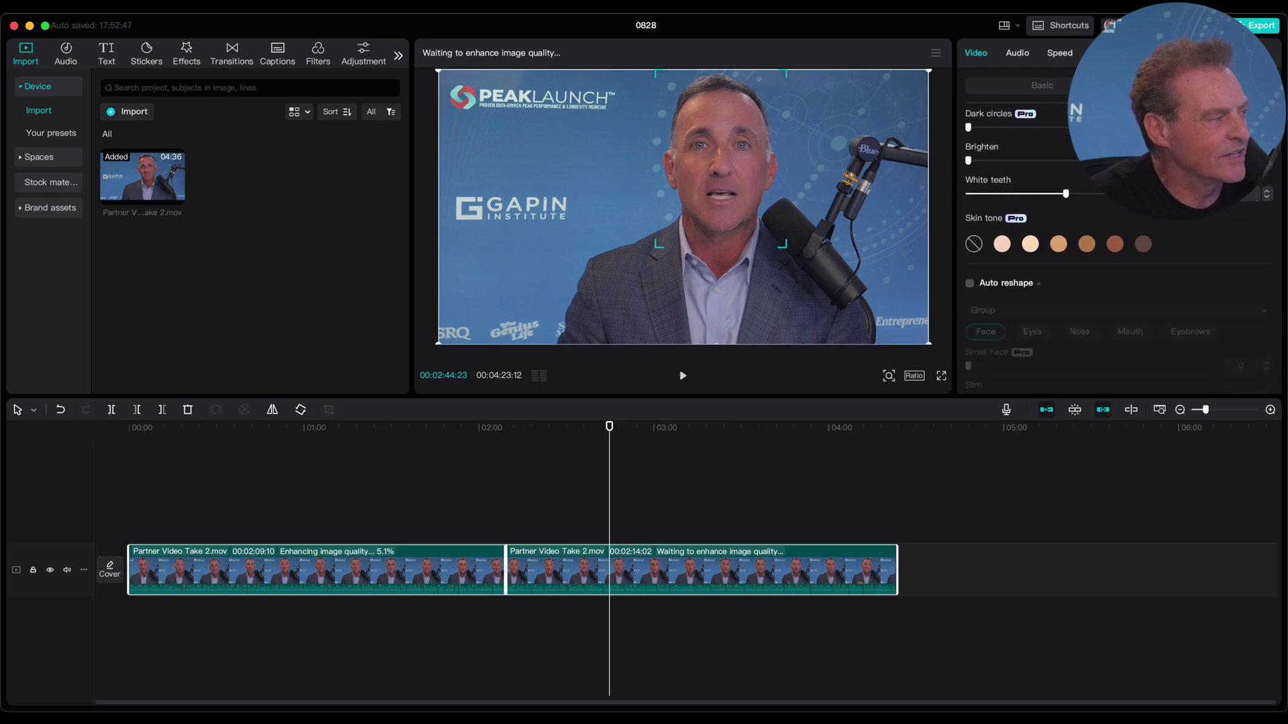
scroll(1073, 235, up, 2)
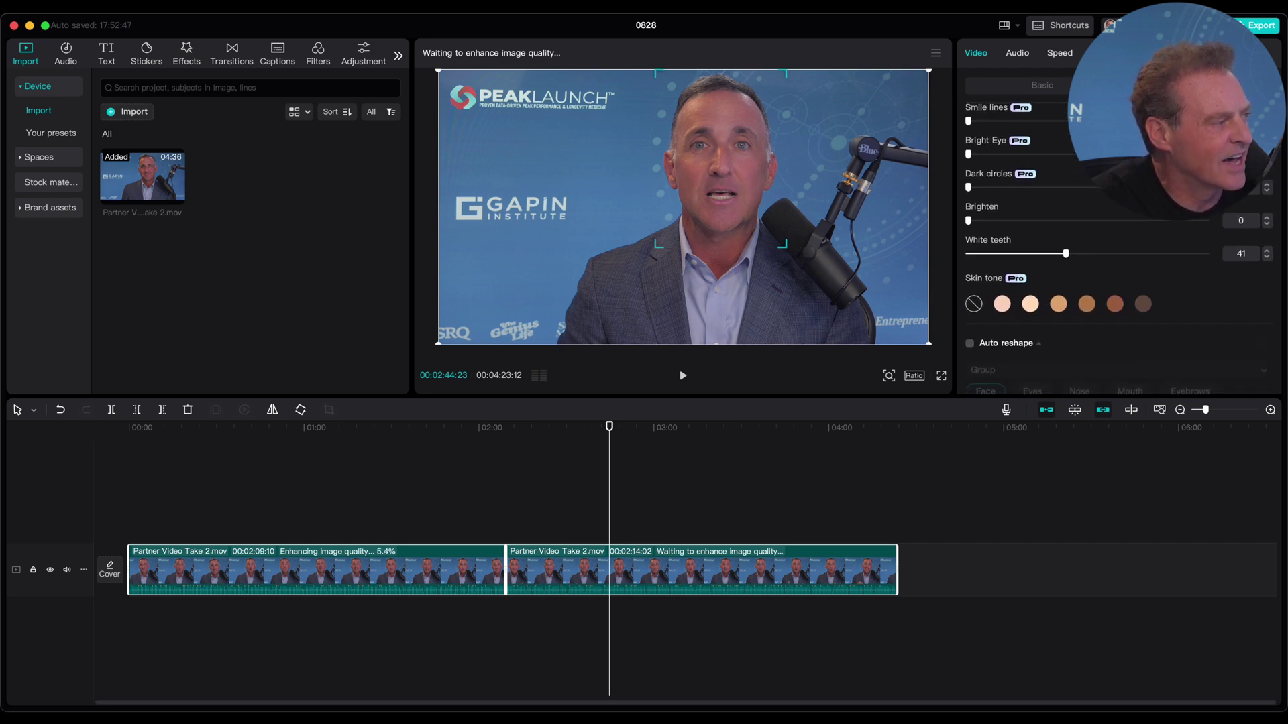
drag(968, 154, 1042, 154)
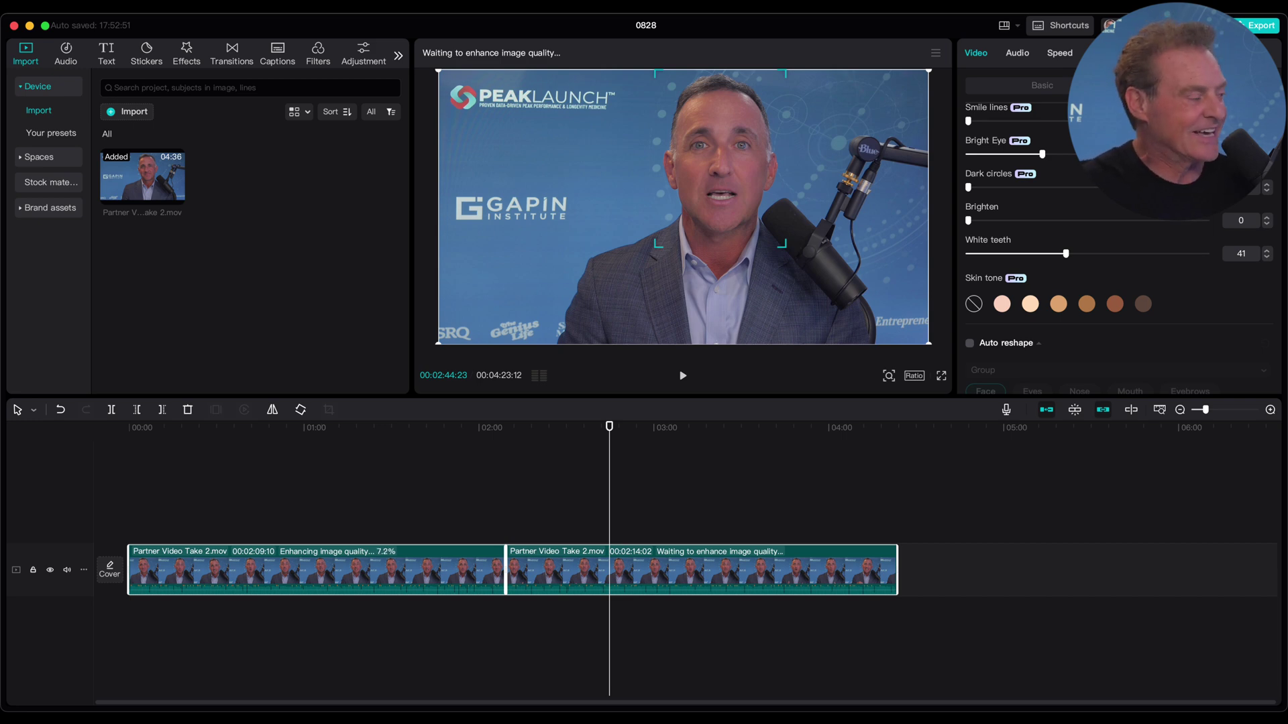
scroll(1086, 235, up, 4)
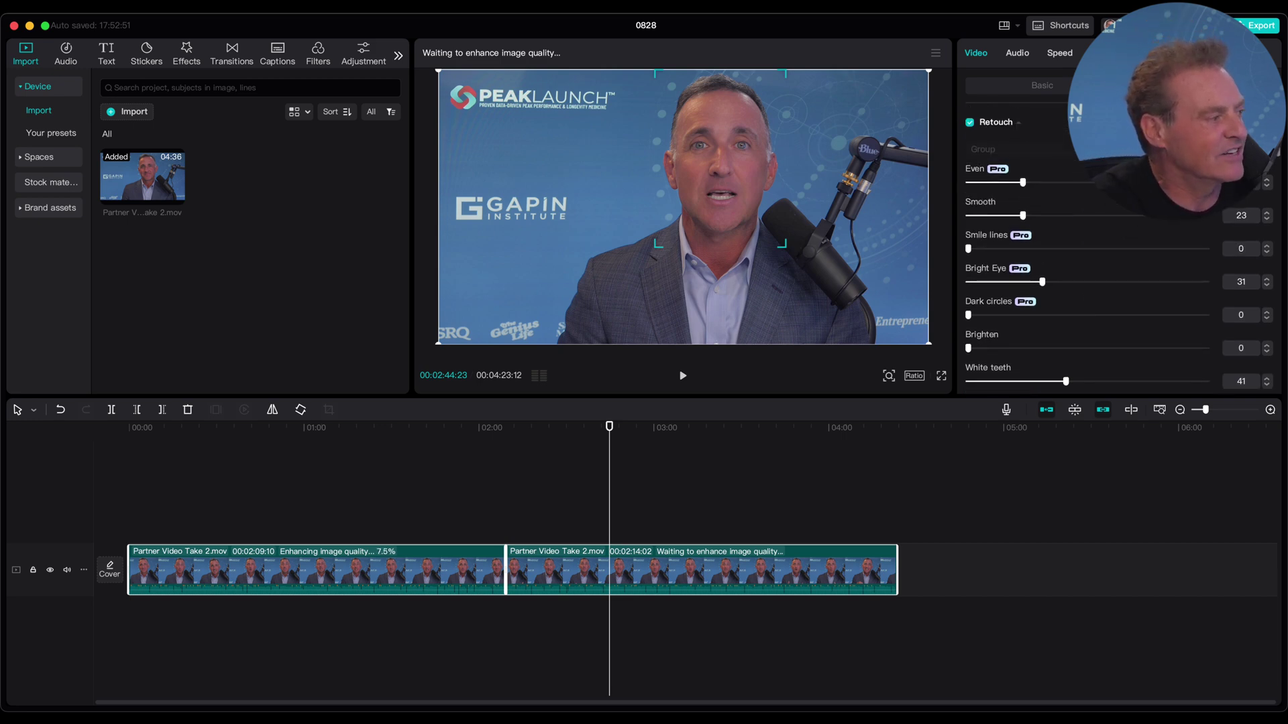
- Turn on Auto adjust color correction for both selected clips
scroll(1087, 235, up, 5)
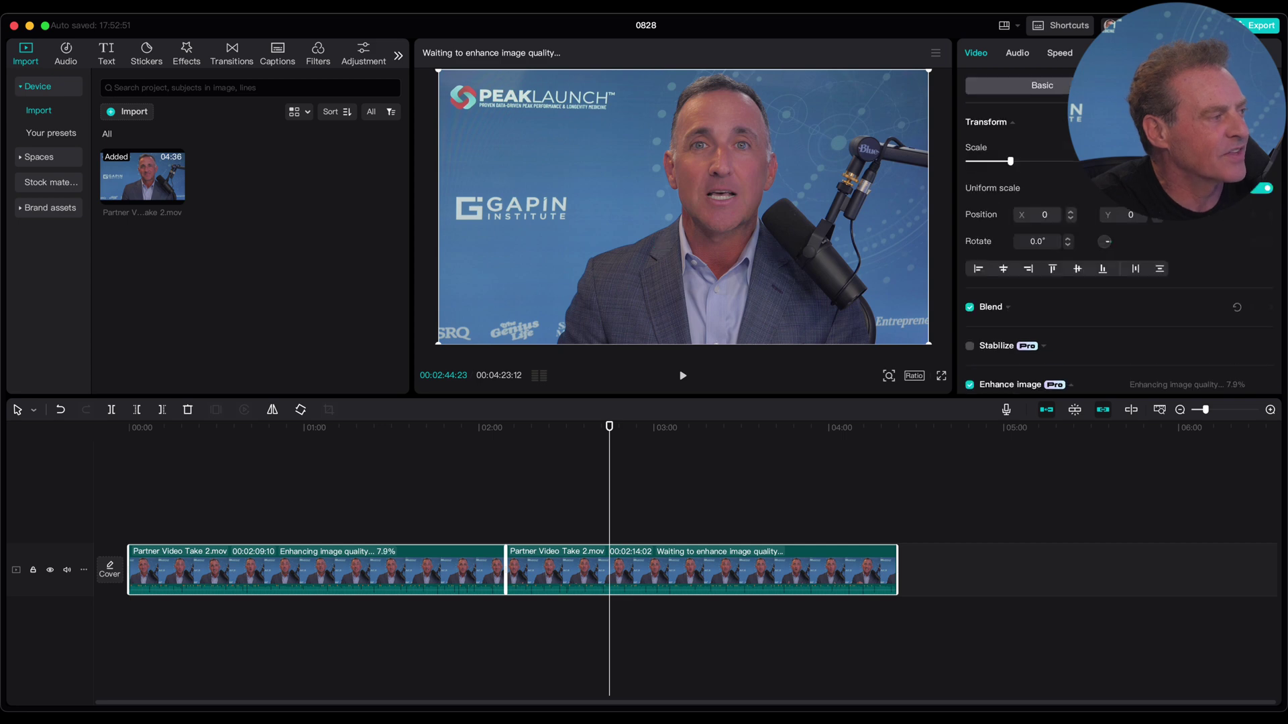
scroll(1113, 235, down, 5)
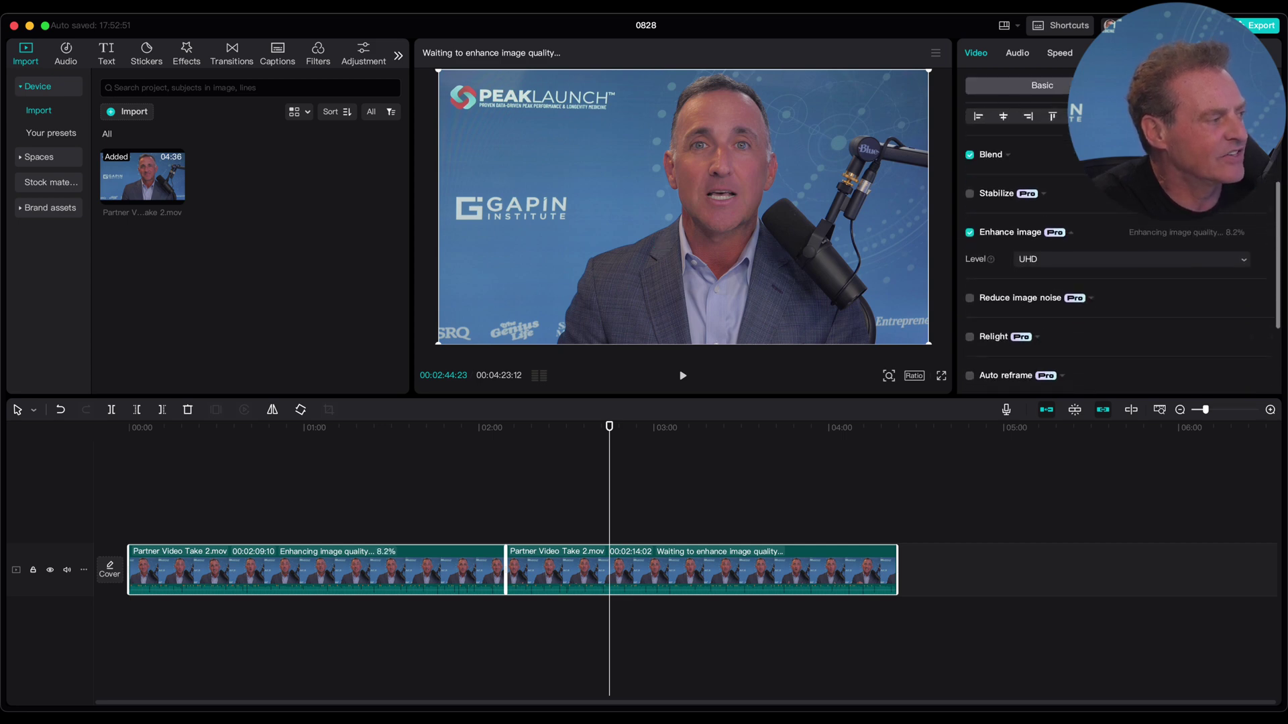
scroll(1113, 235, down, 1)
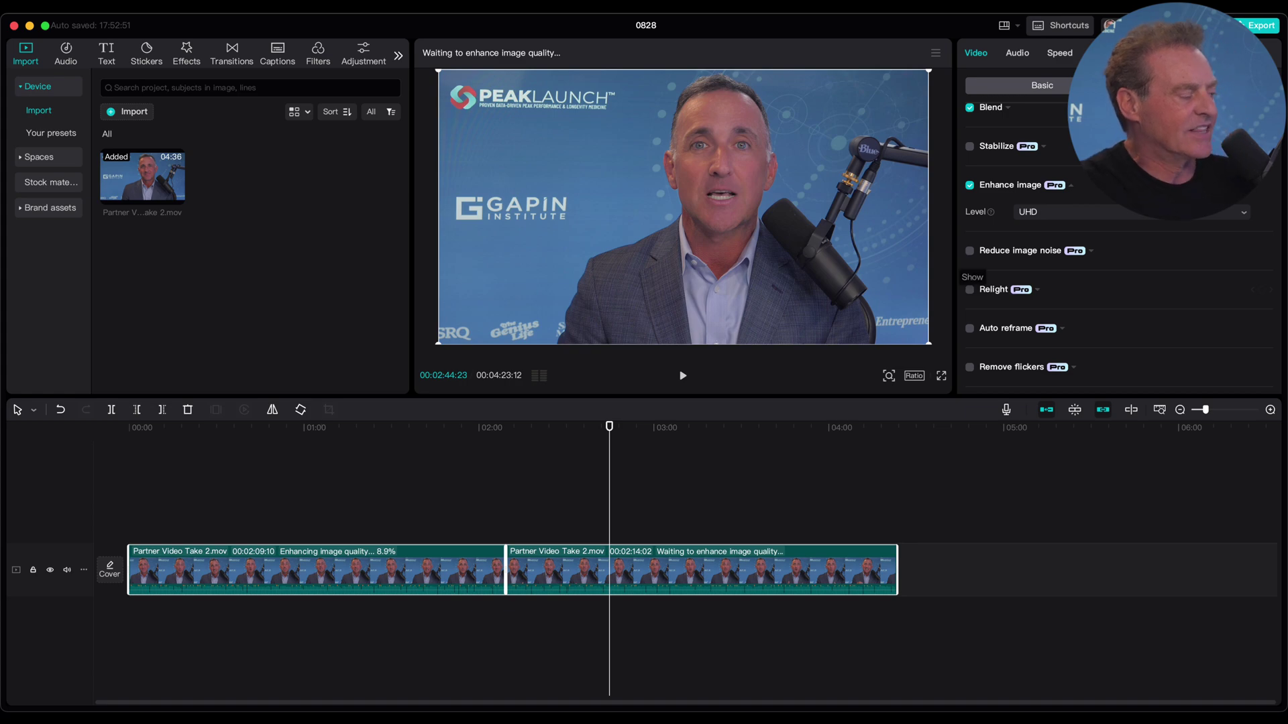
scroll(969, 285, down, 4)
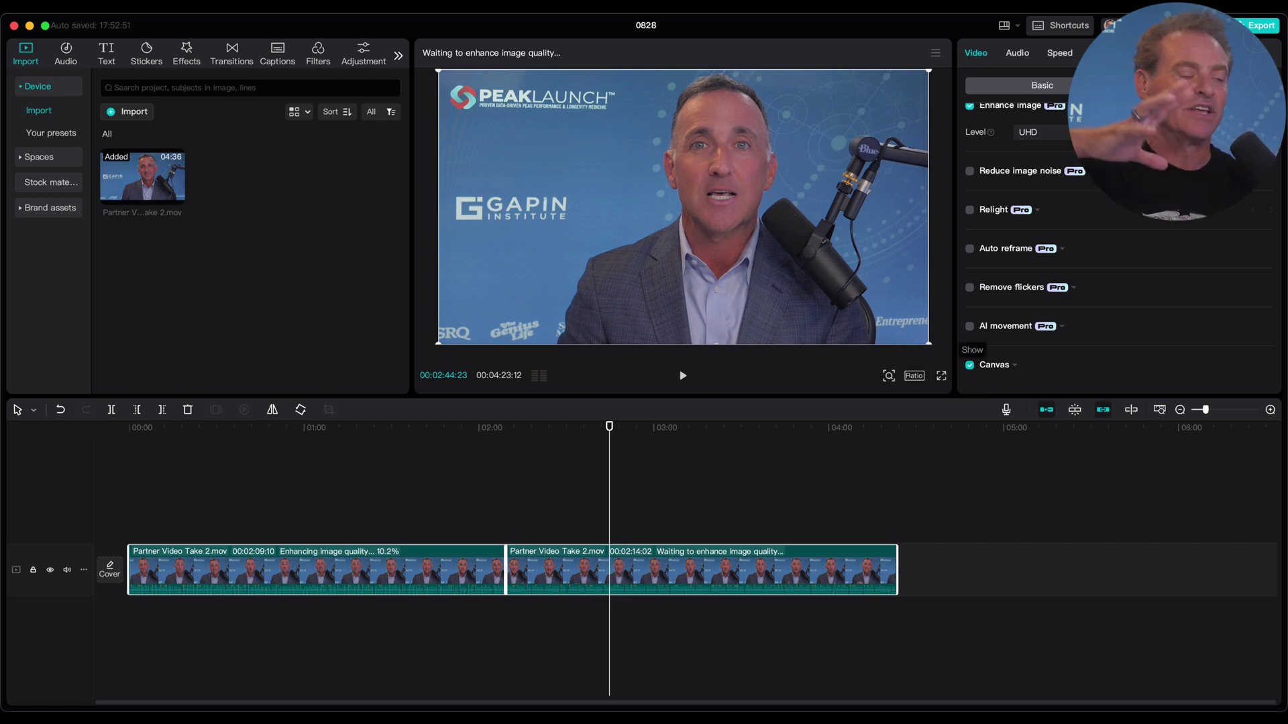
scroll(969, 362, up, 10)
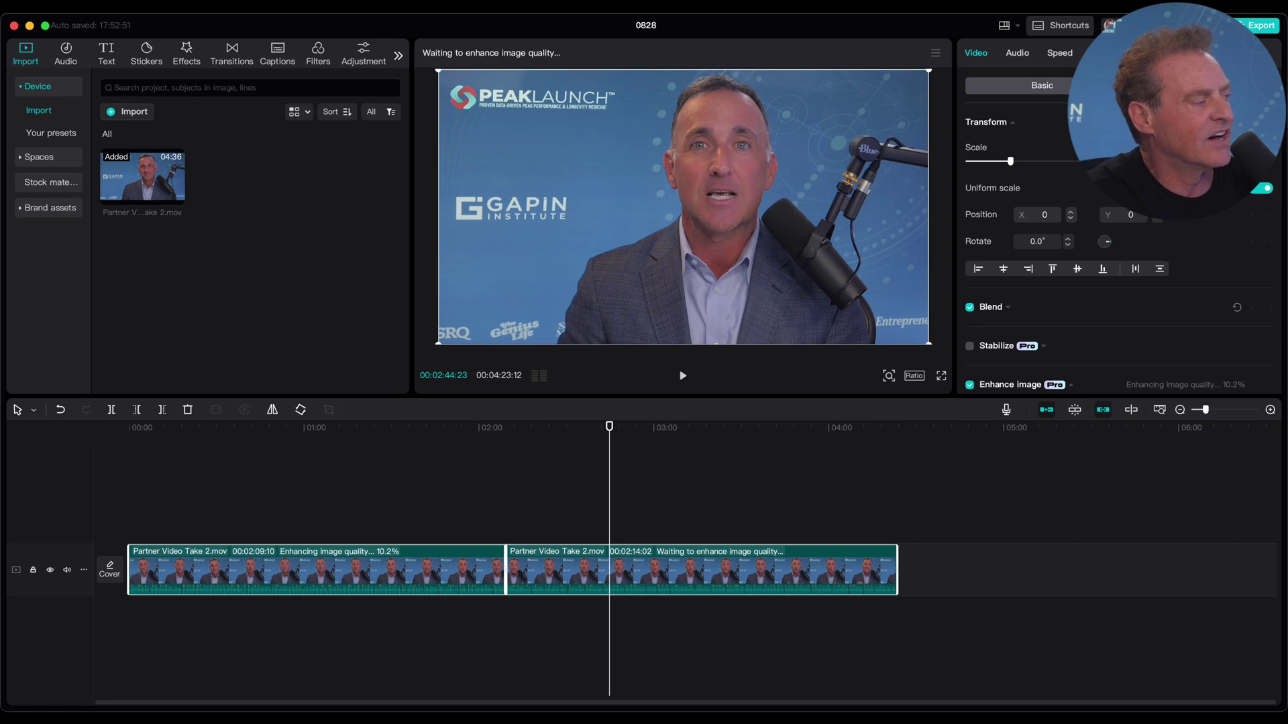
click(1016, 53)
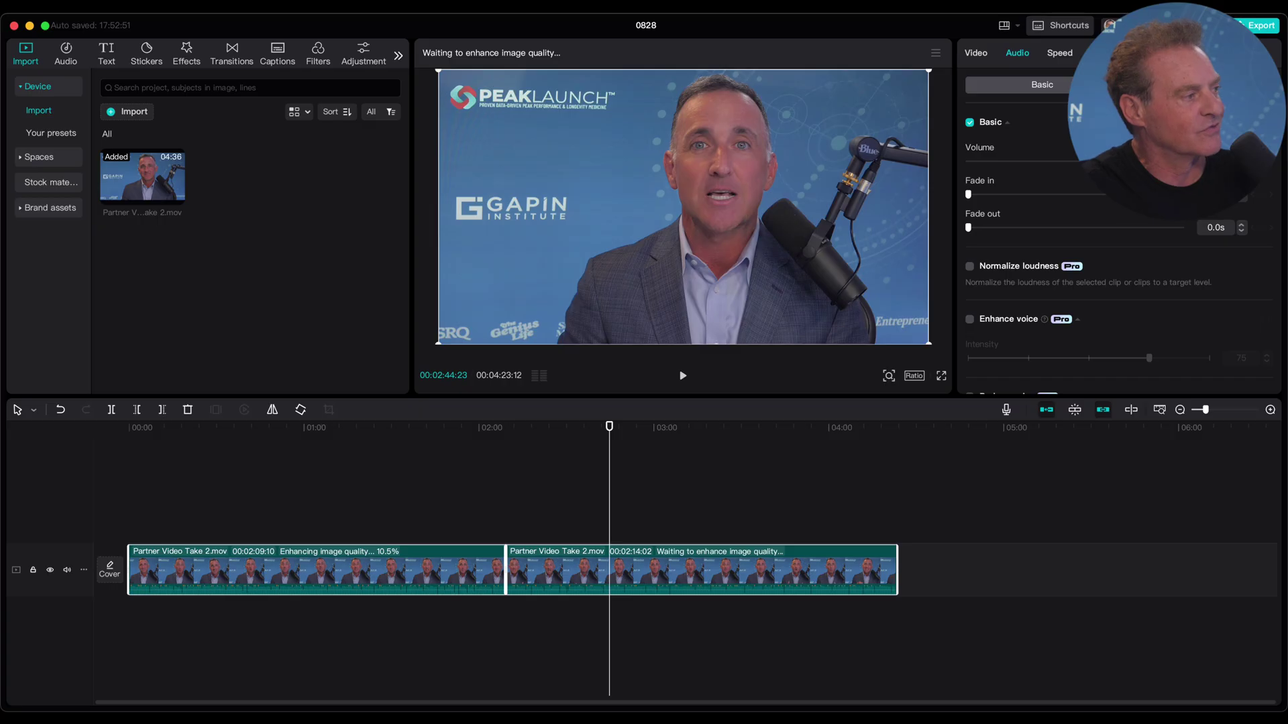
click(976, 53)
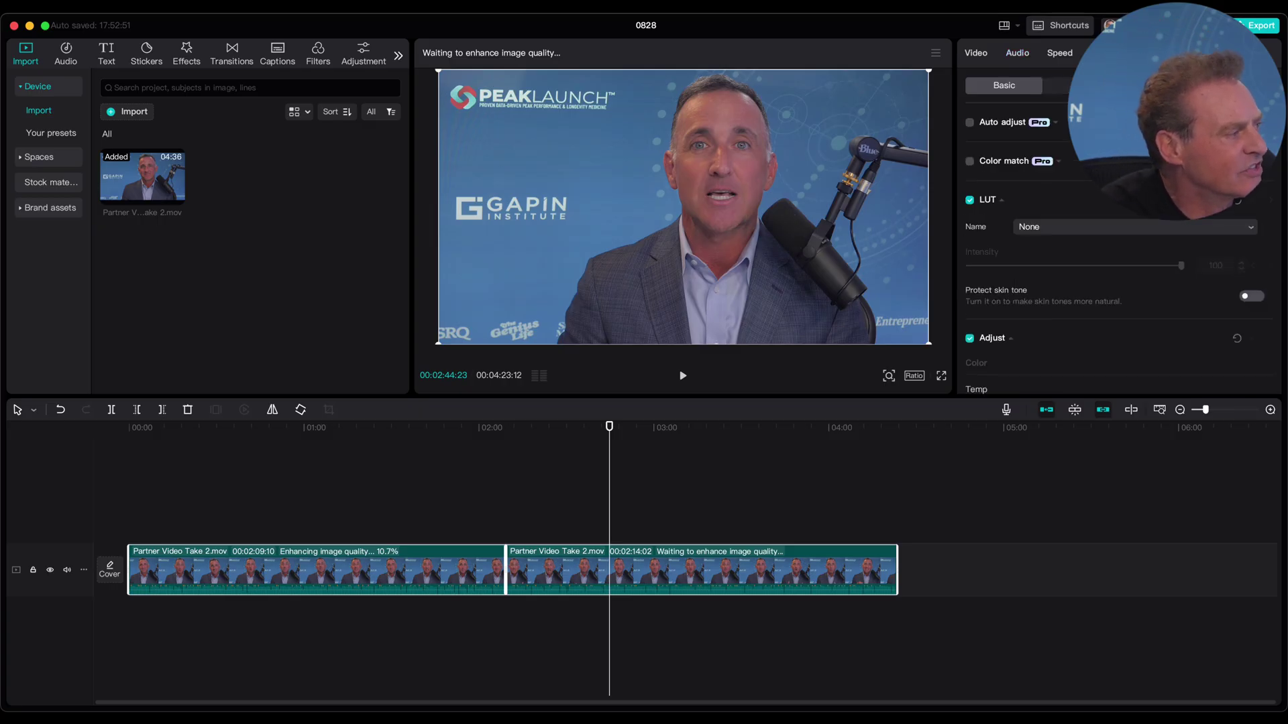
click(969, 122)
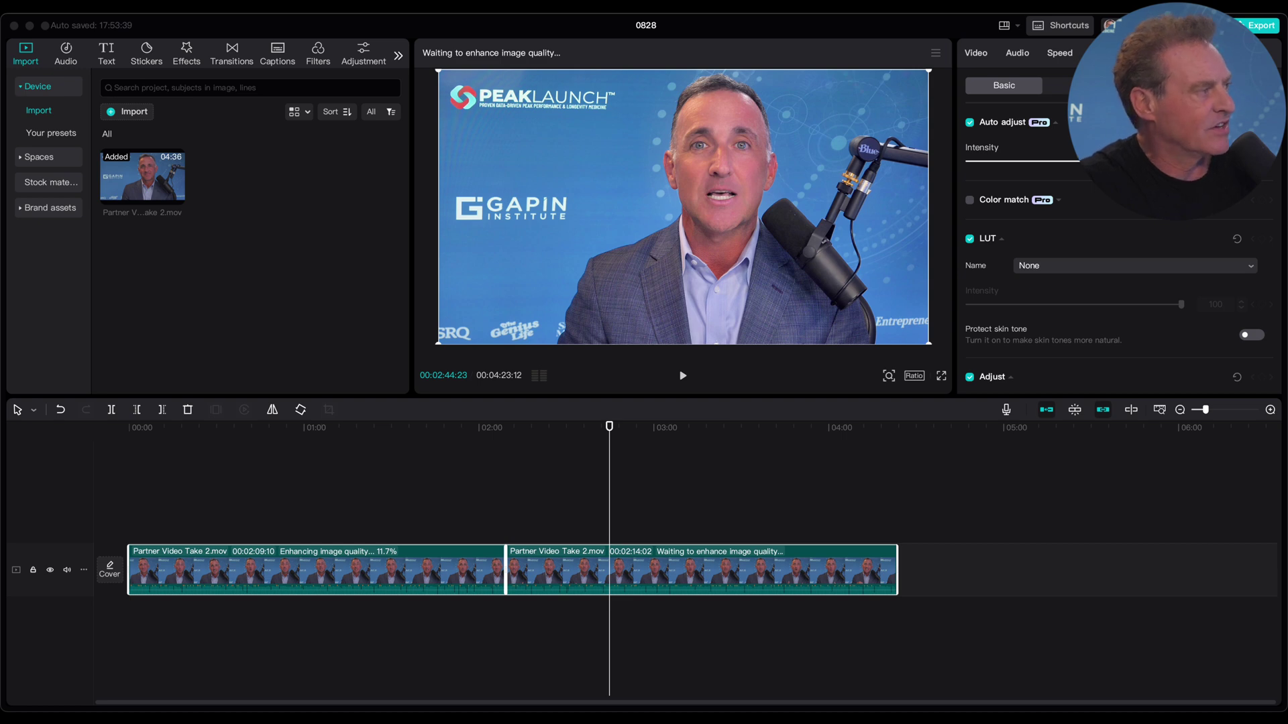
- Rename the project to "Partner Video Take 2 Final No Captions"
click(646, 25)
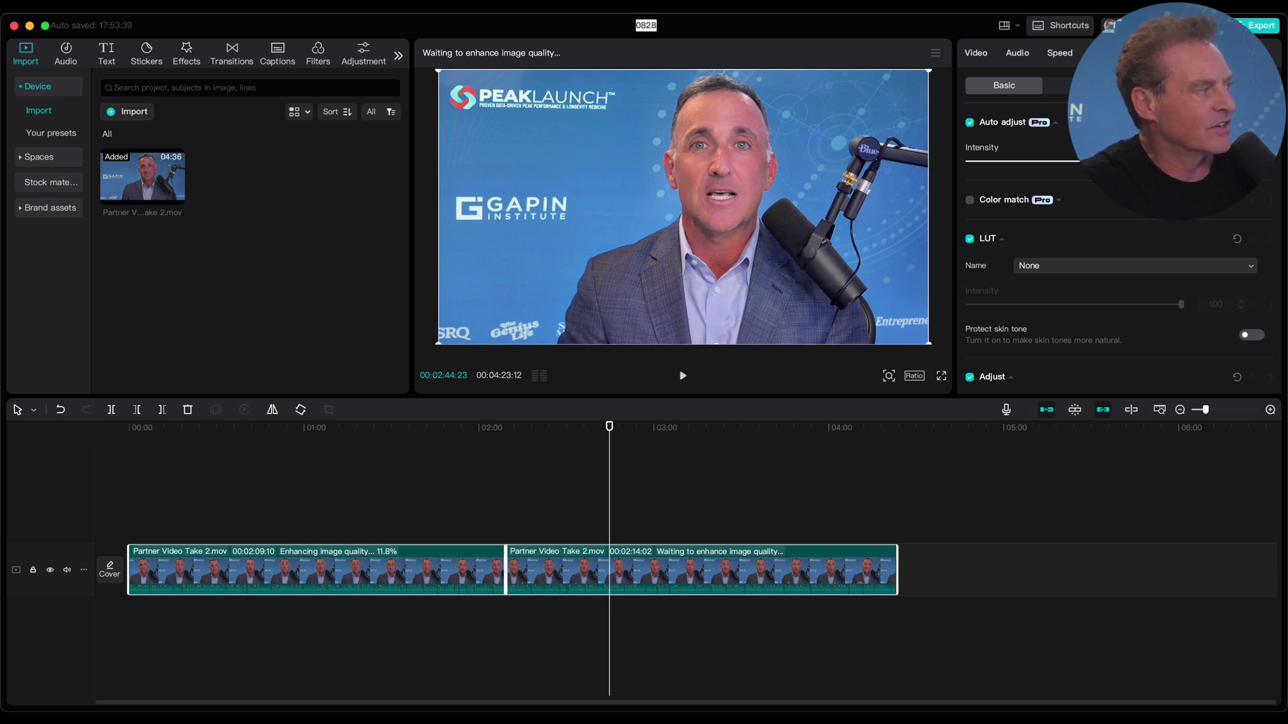
text(Partner Video Take 2)
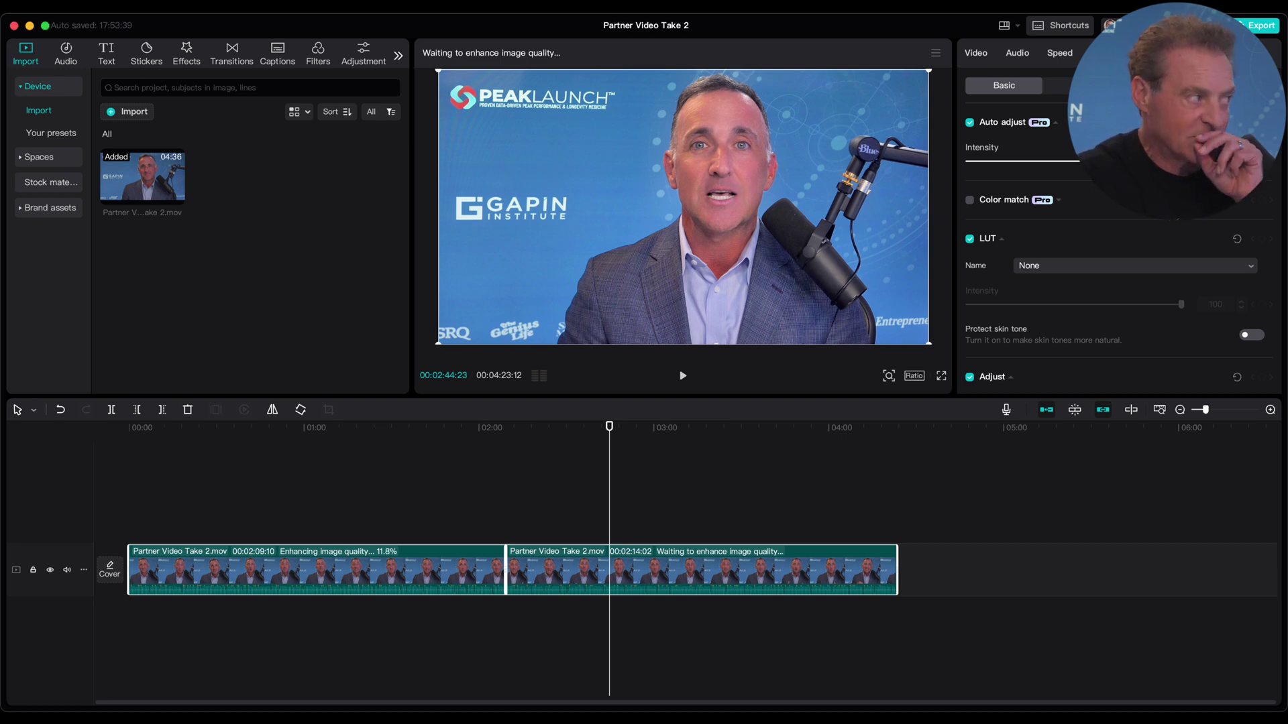
key(super+a)
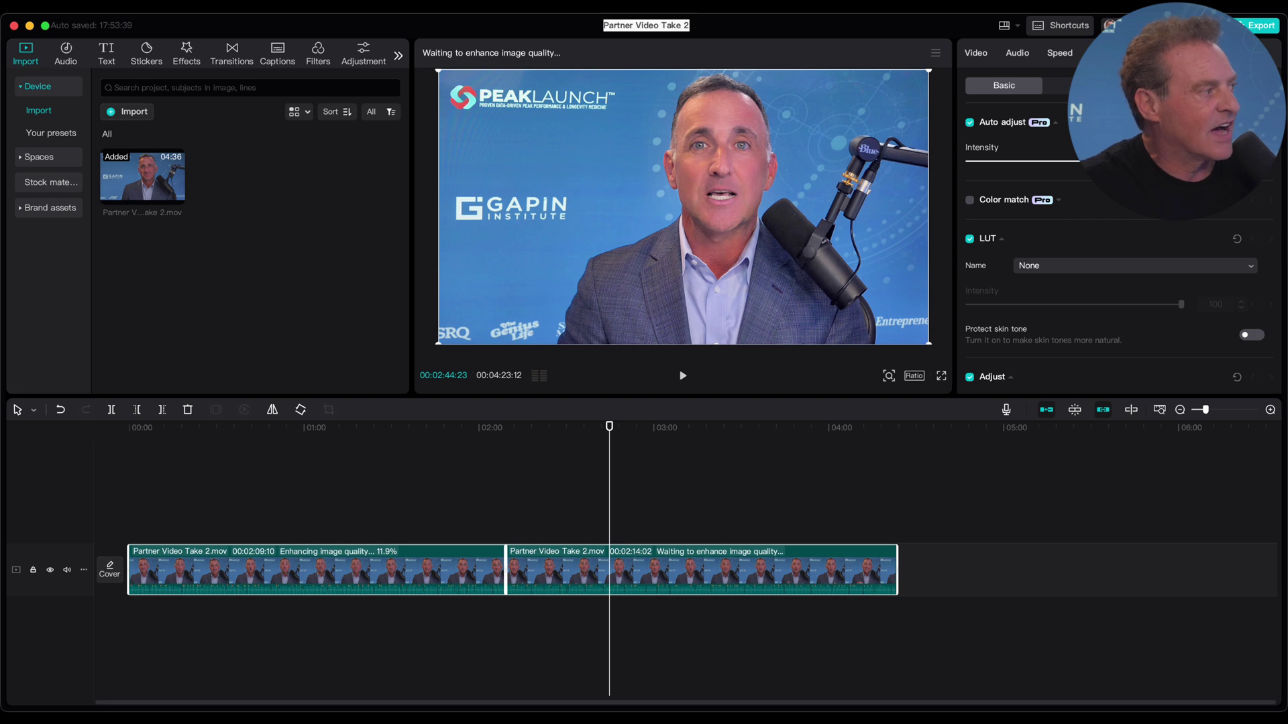
click(689, 24)
text(Final)
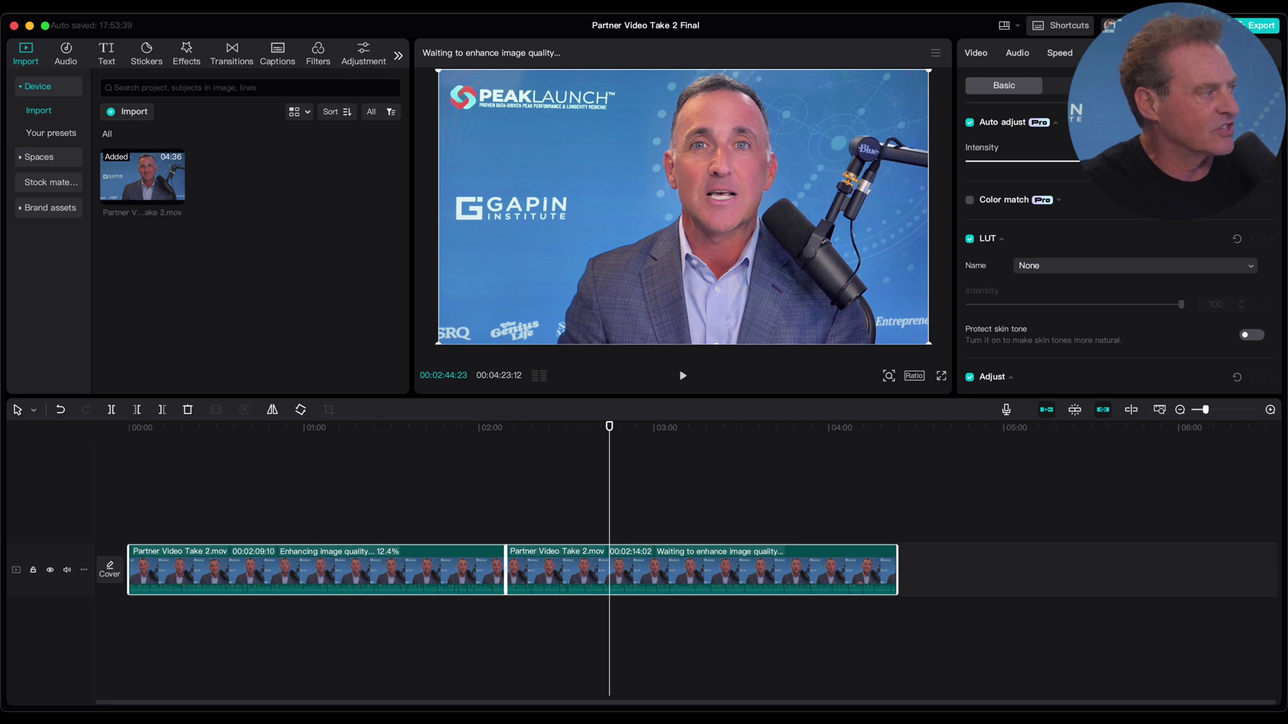
key(super+a)
click(699, 26)
text(No Captu)
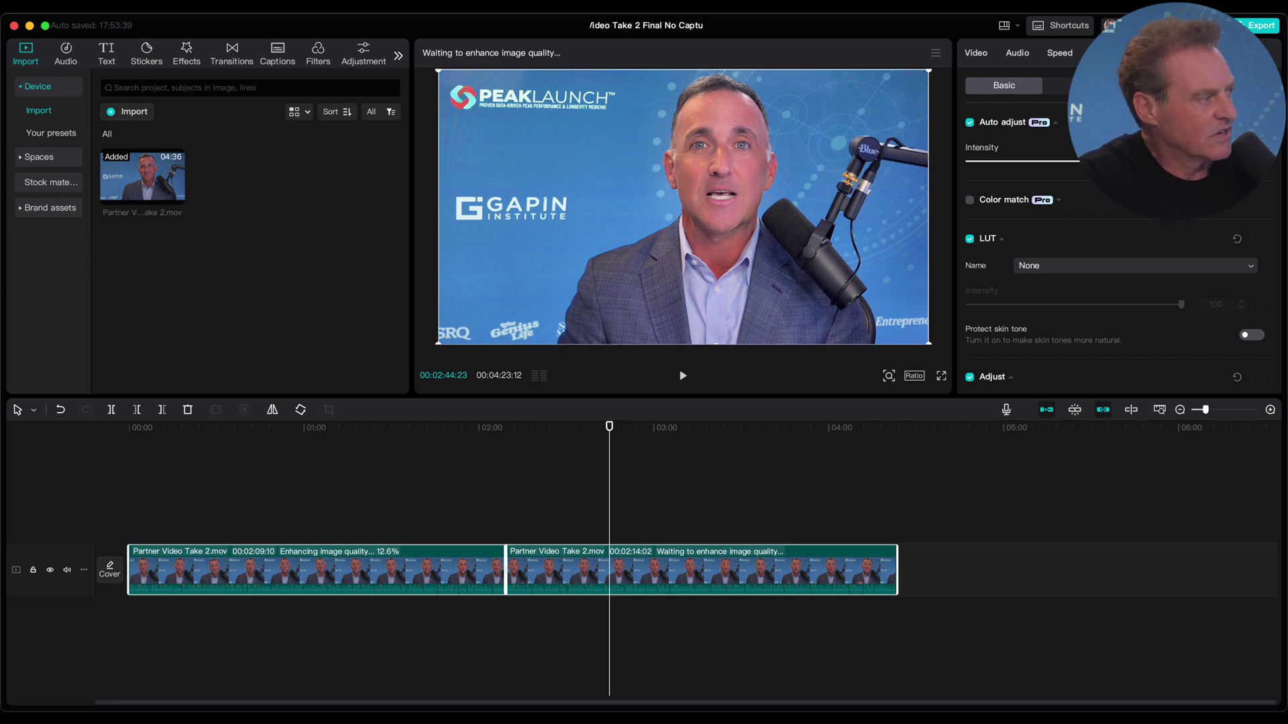
text(ions)
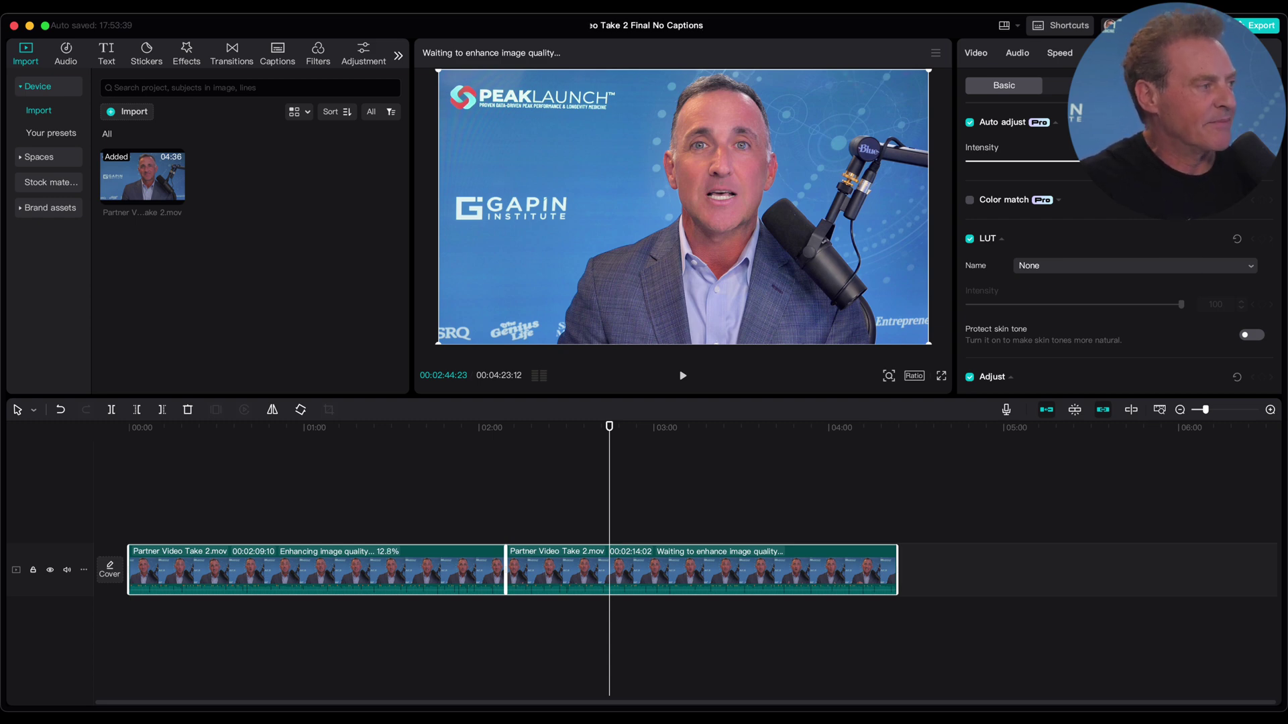
- Set the export destination to the "STUDIO AUGUST 28" folder inside the client's folder under MK COACHING
key(super+e)
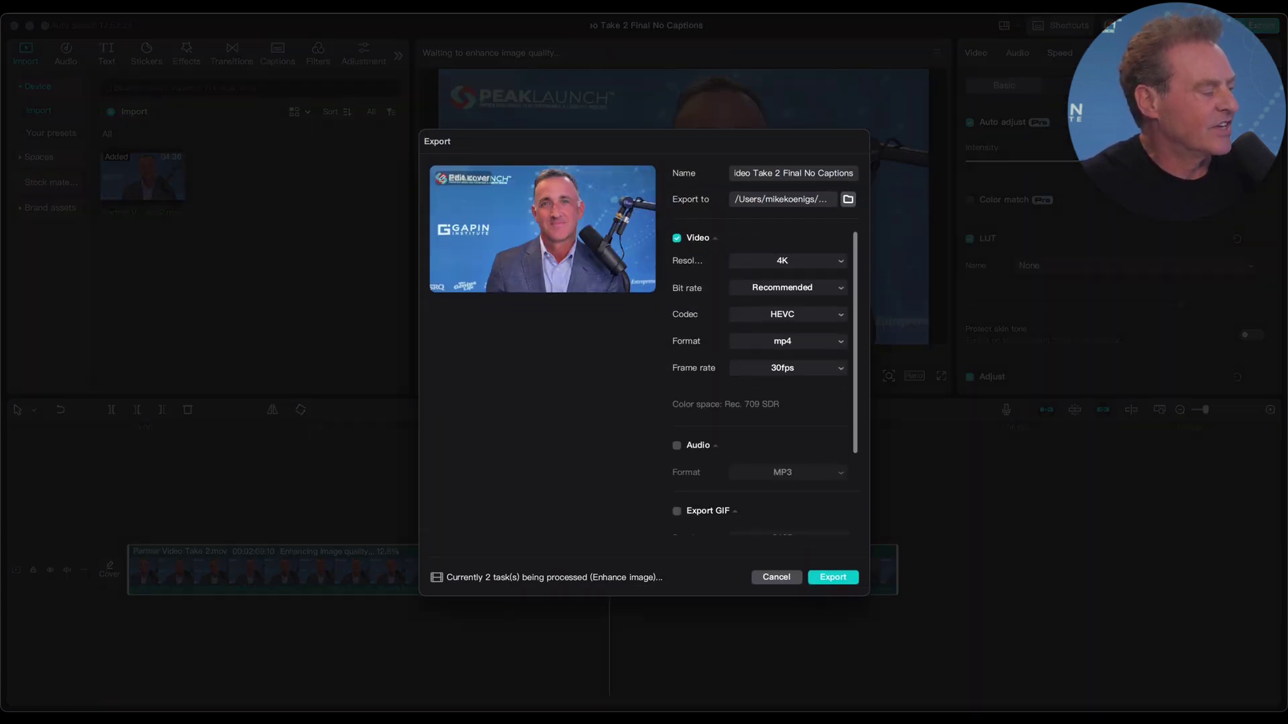
click(848, 200)
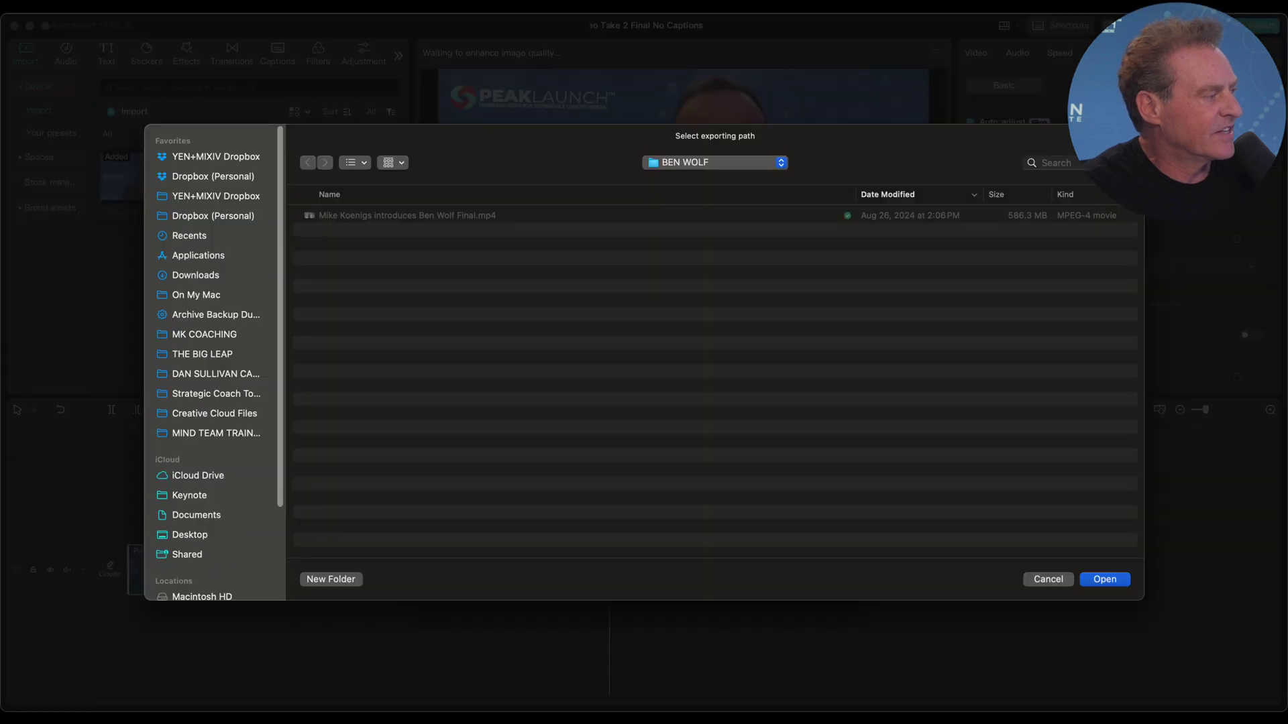
click(204, 334)
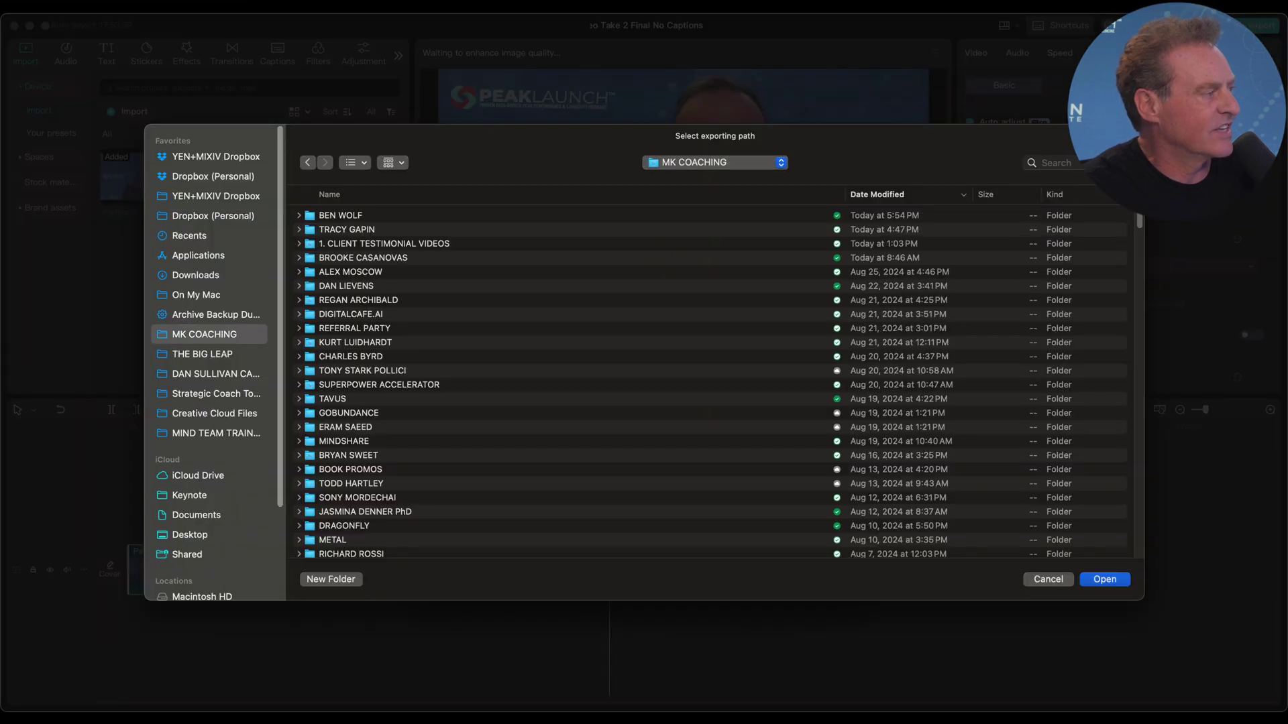
click(346, 229)
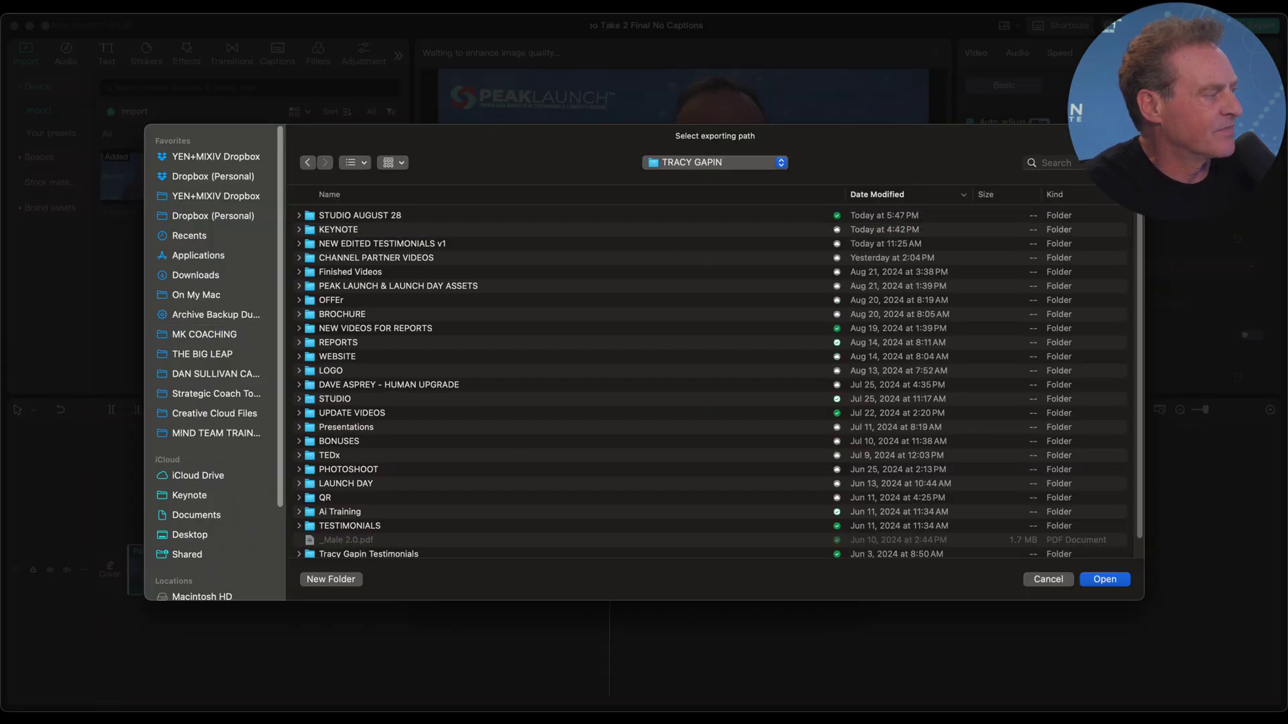
double_click(359, 215)
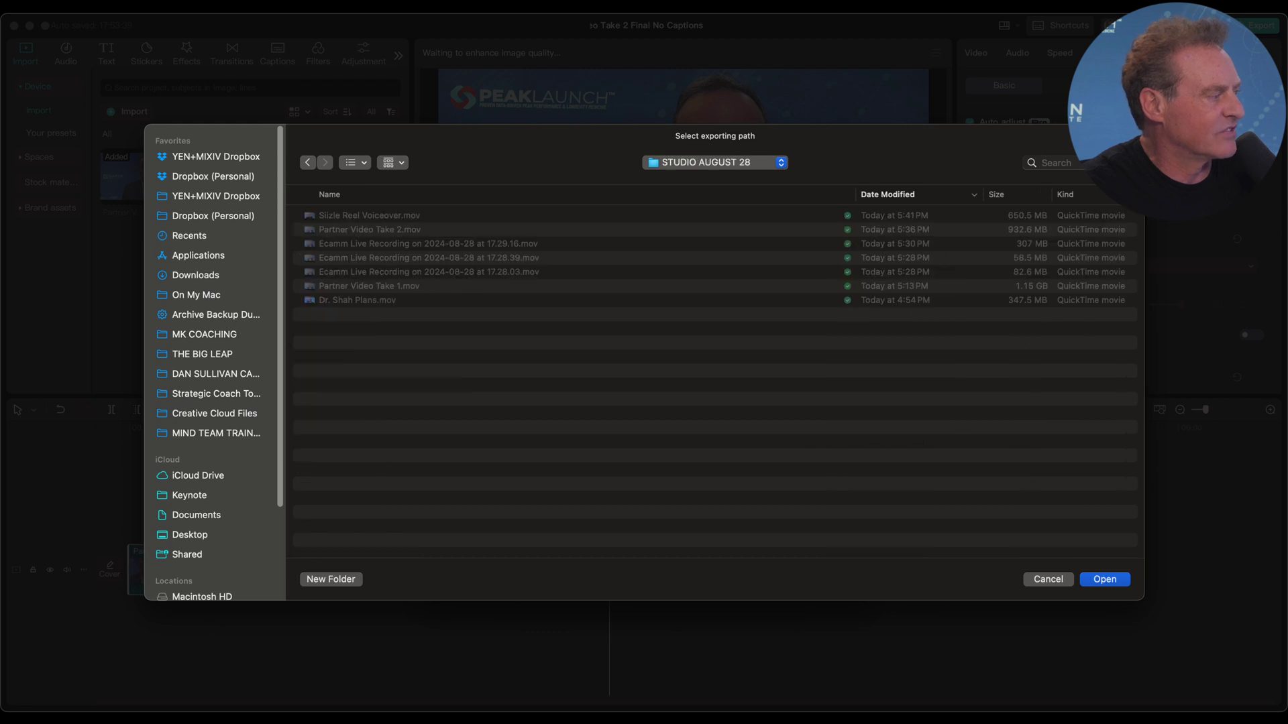
key(Return)
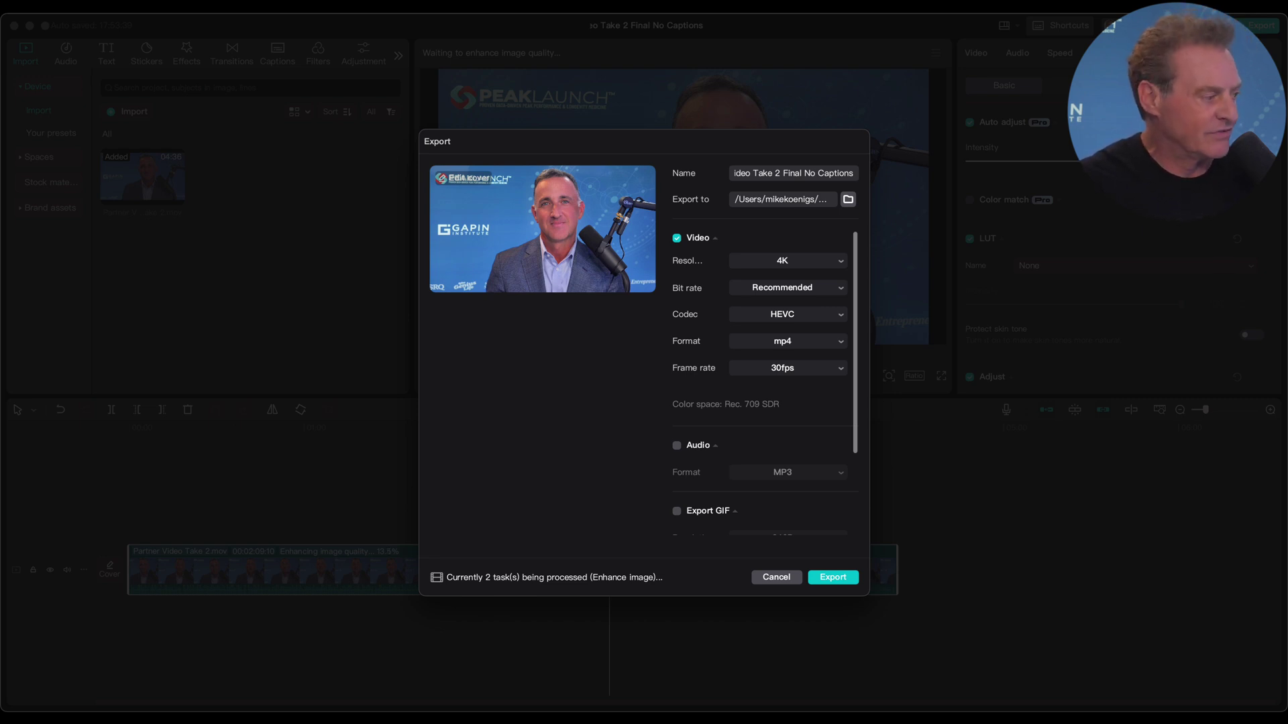
key(Return)
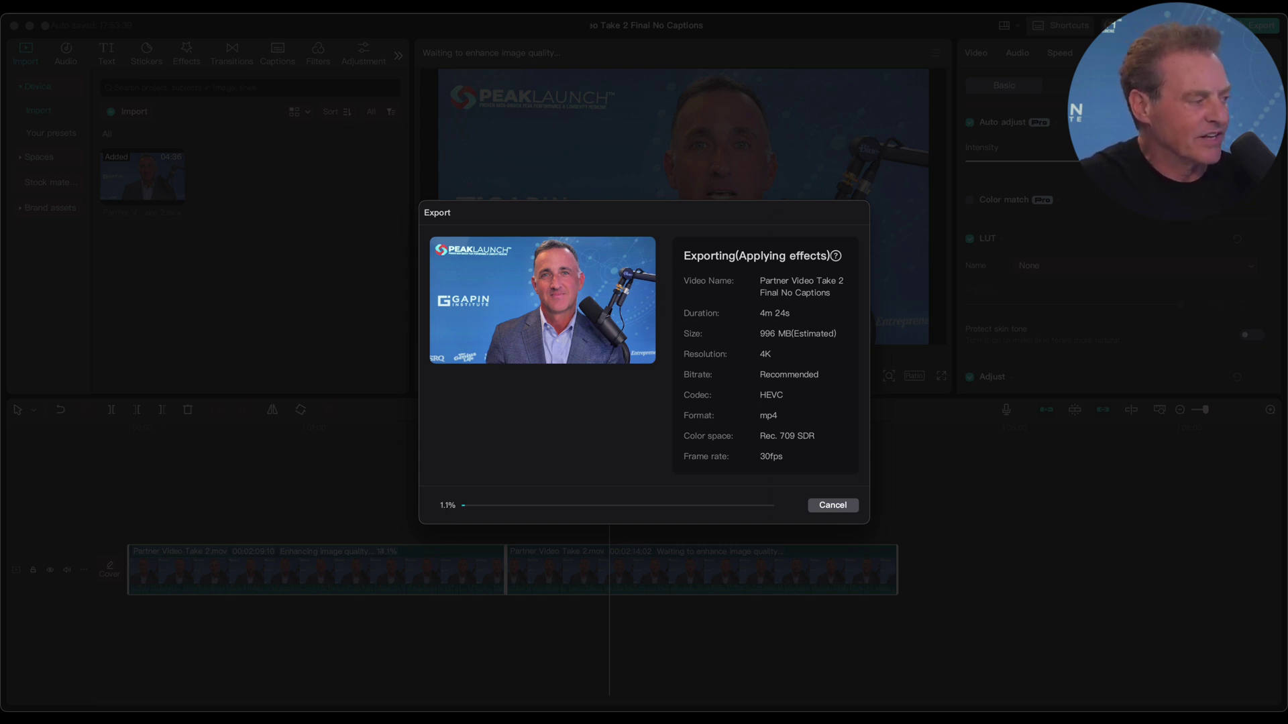
click(832, 505)
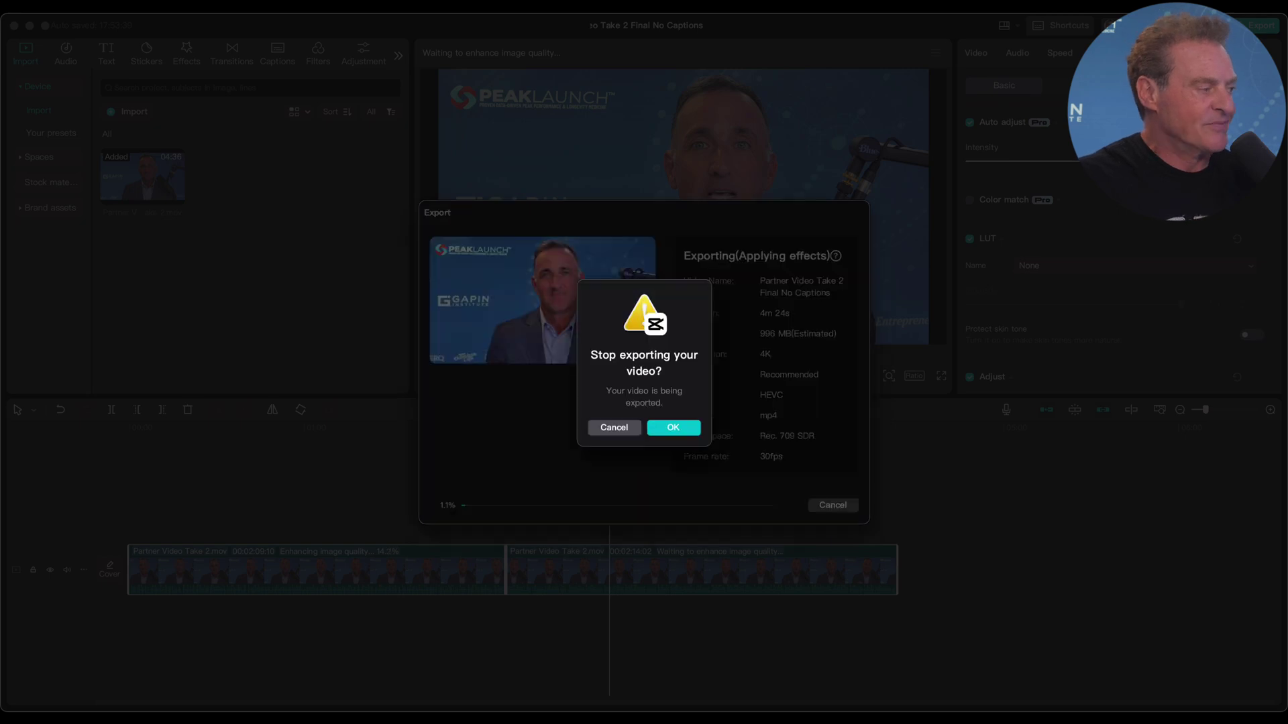
click(672, 427)
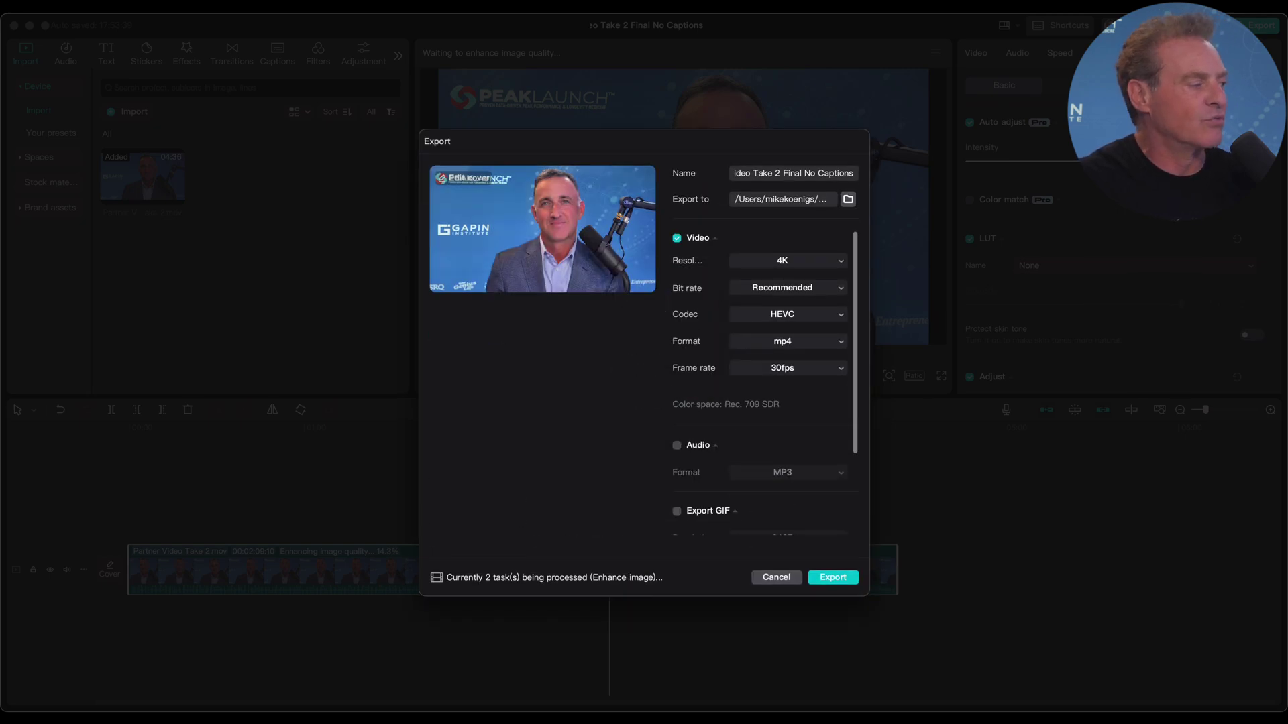
key(Escape)
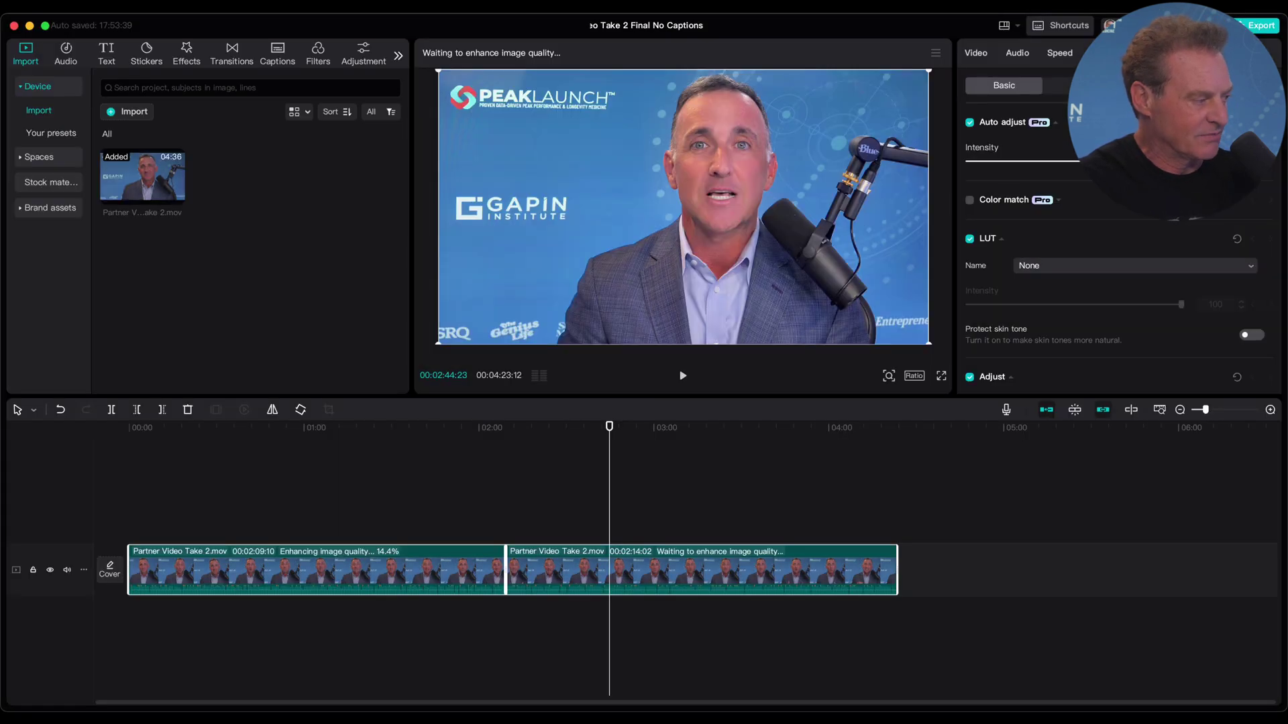
- Generate captions for the whole video using the trending emoji caption template
drag(609, 426, 129, 427)
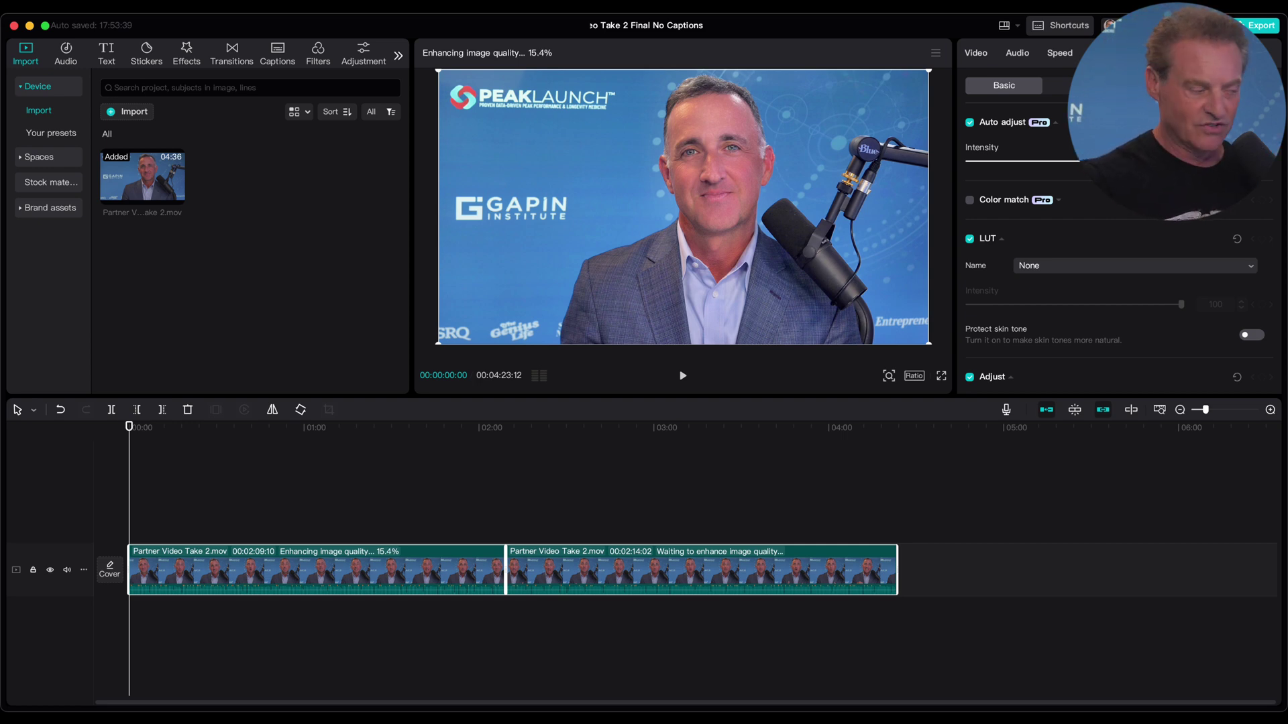
click(277, 53)
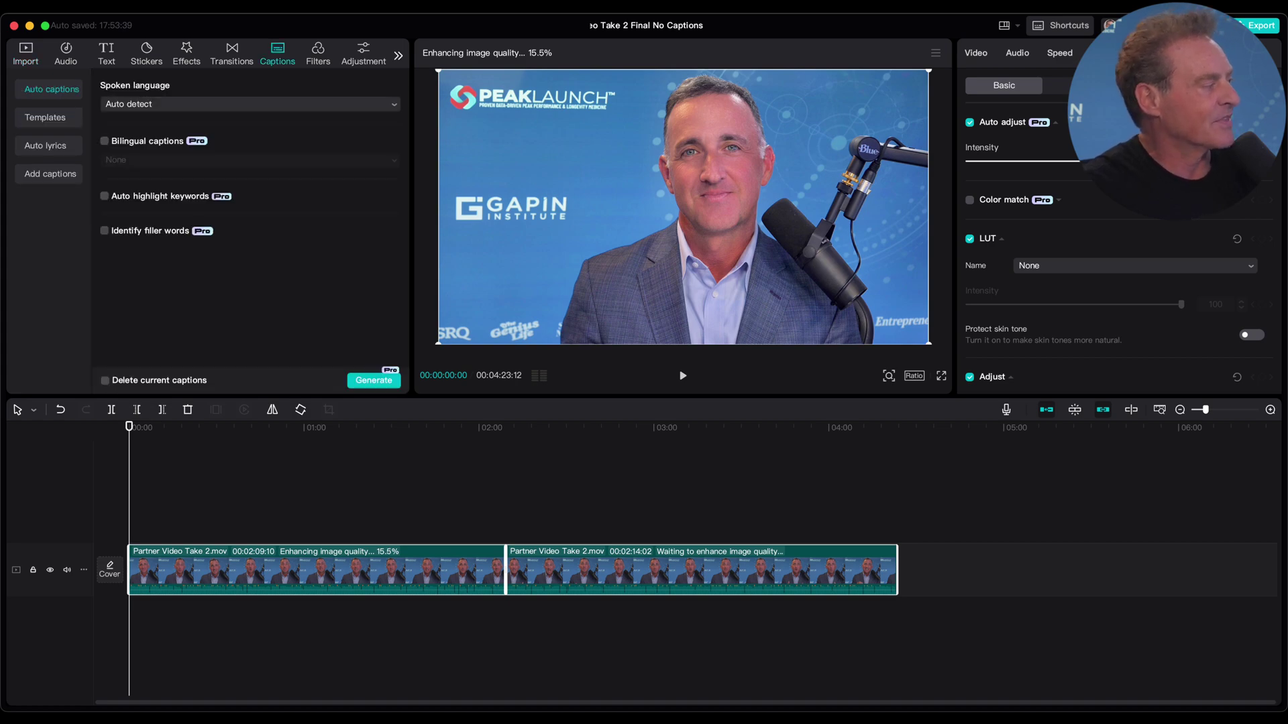
click(45, 117)
click(273, 164)
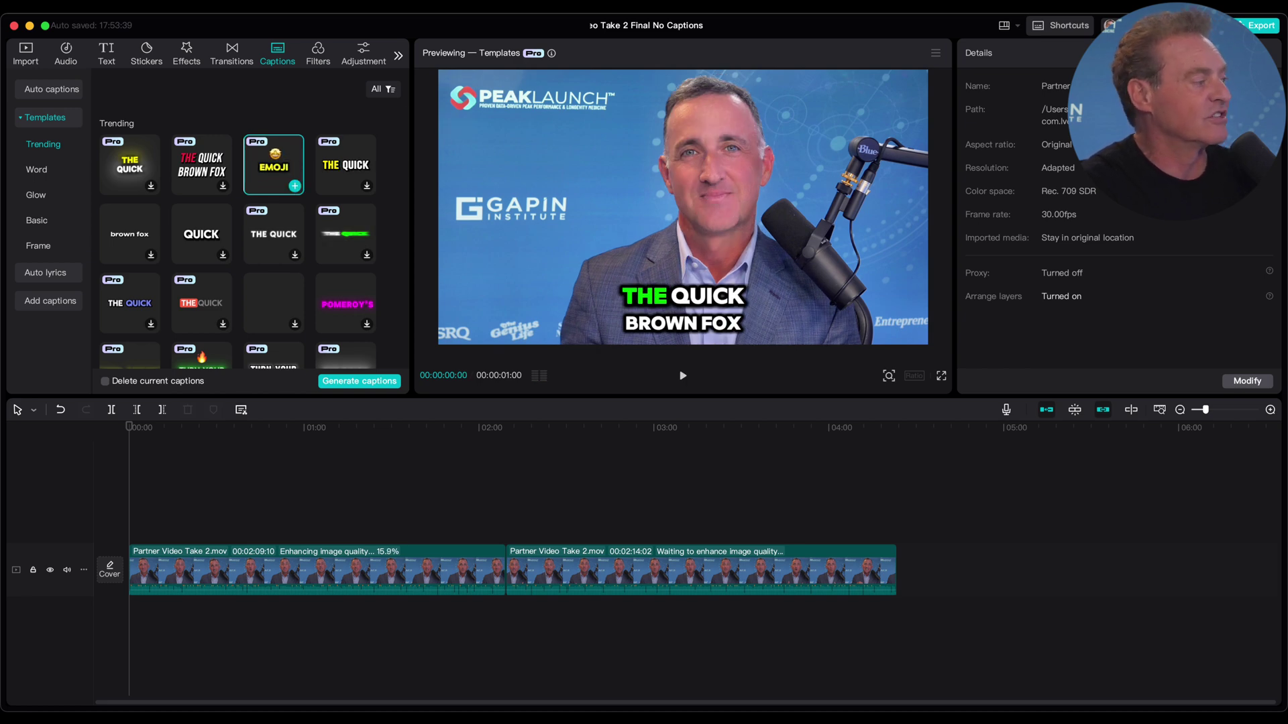
scroll(237, 237, down, 5)
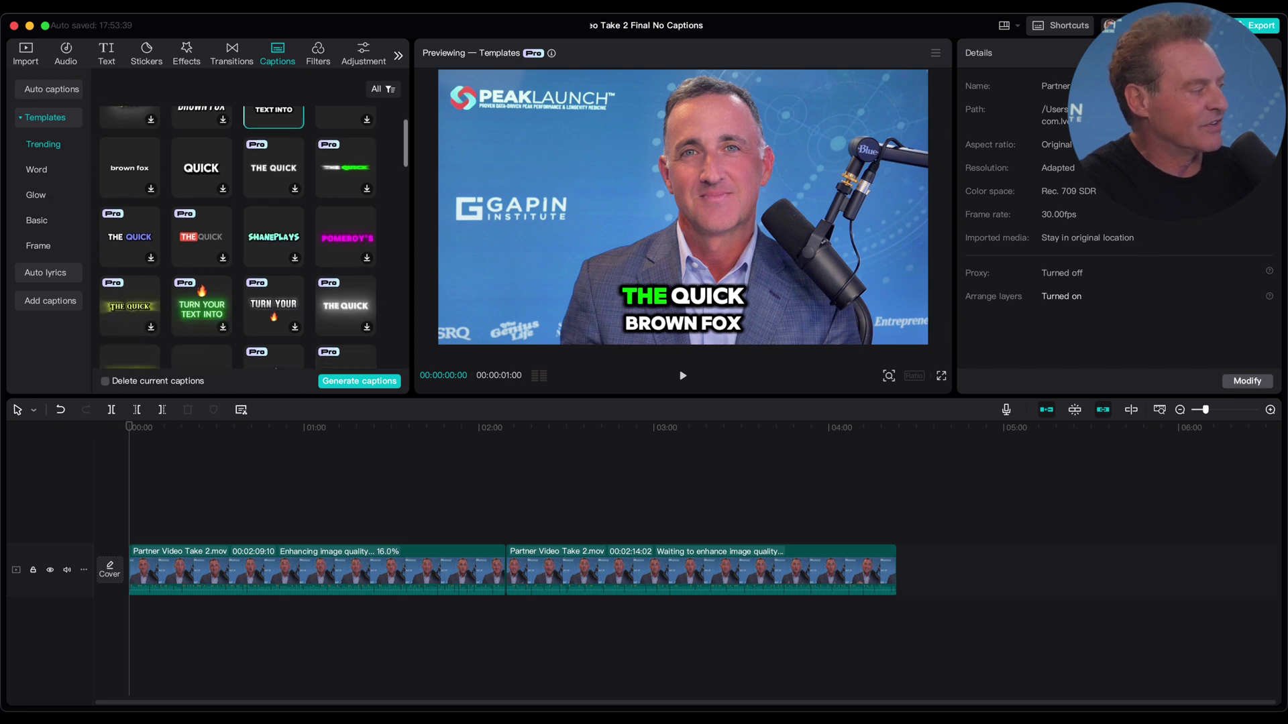
scroll(238, 237, down, 7)
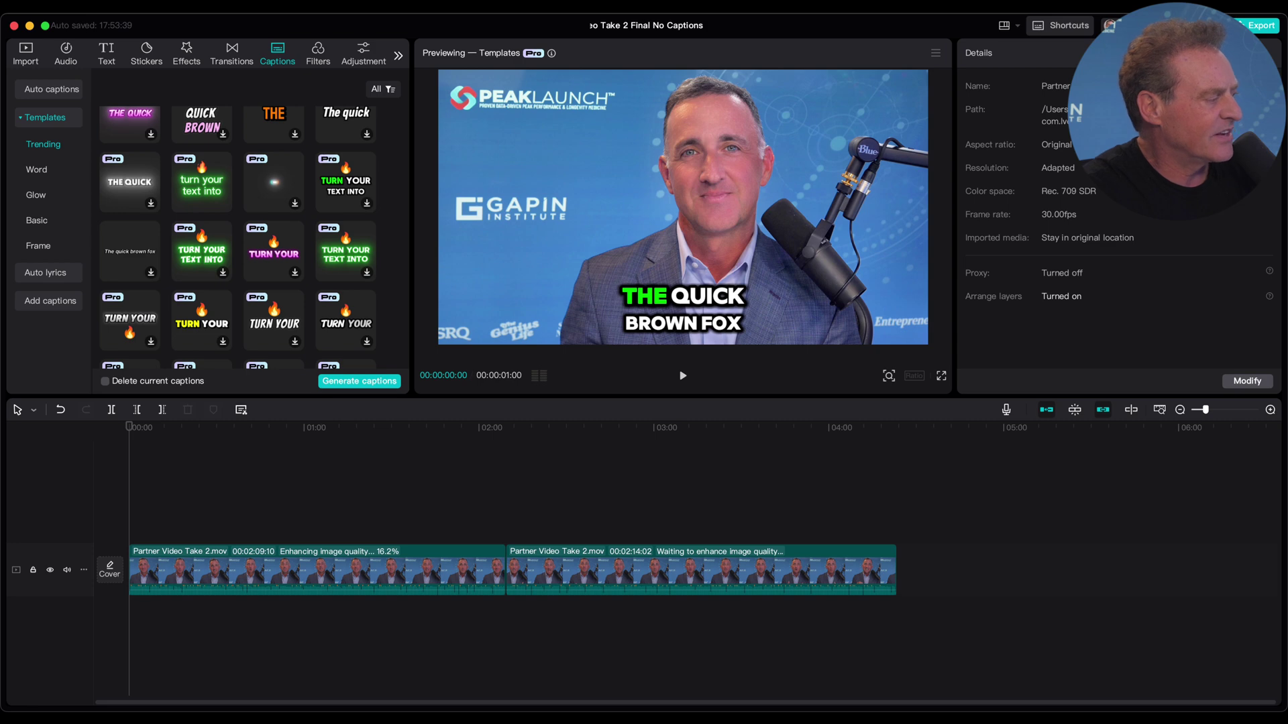
click(359, 381)
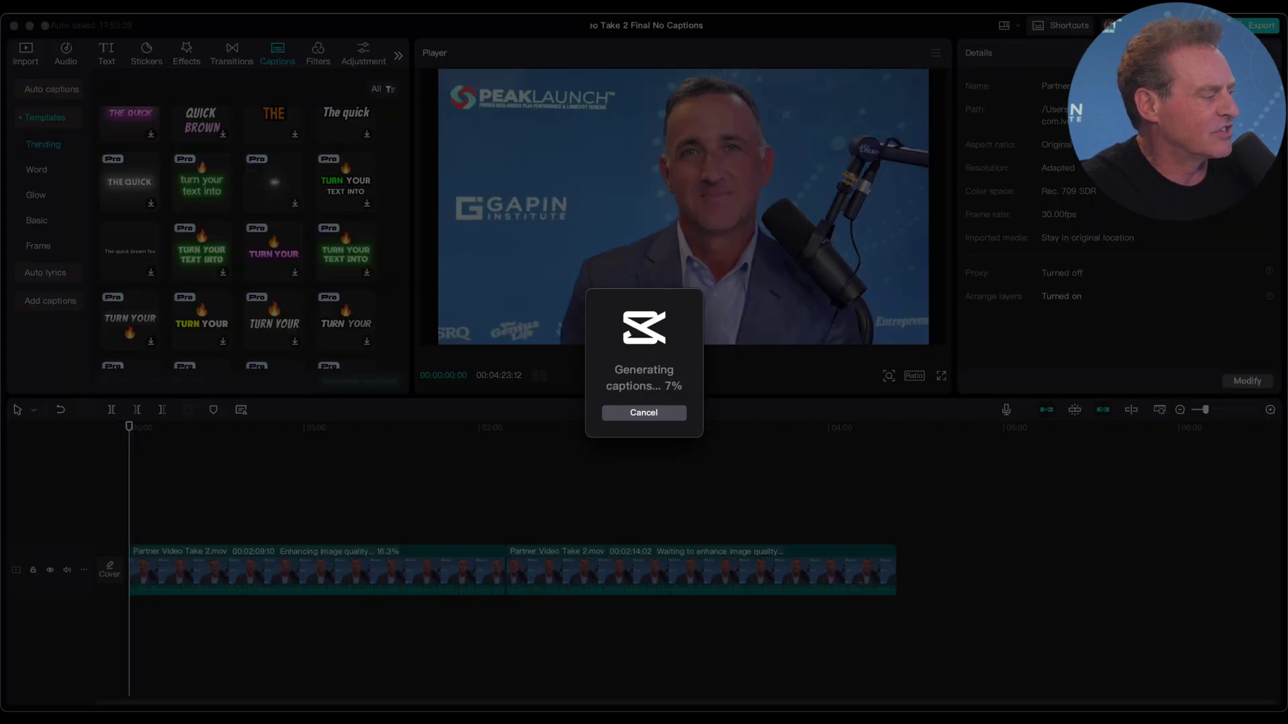
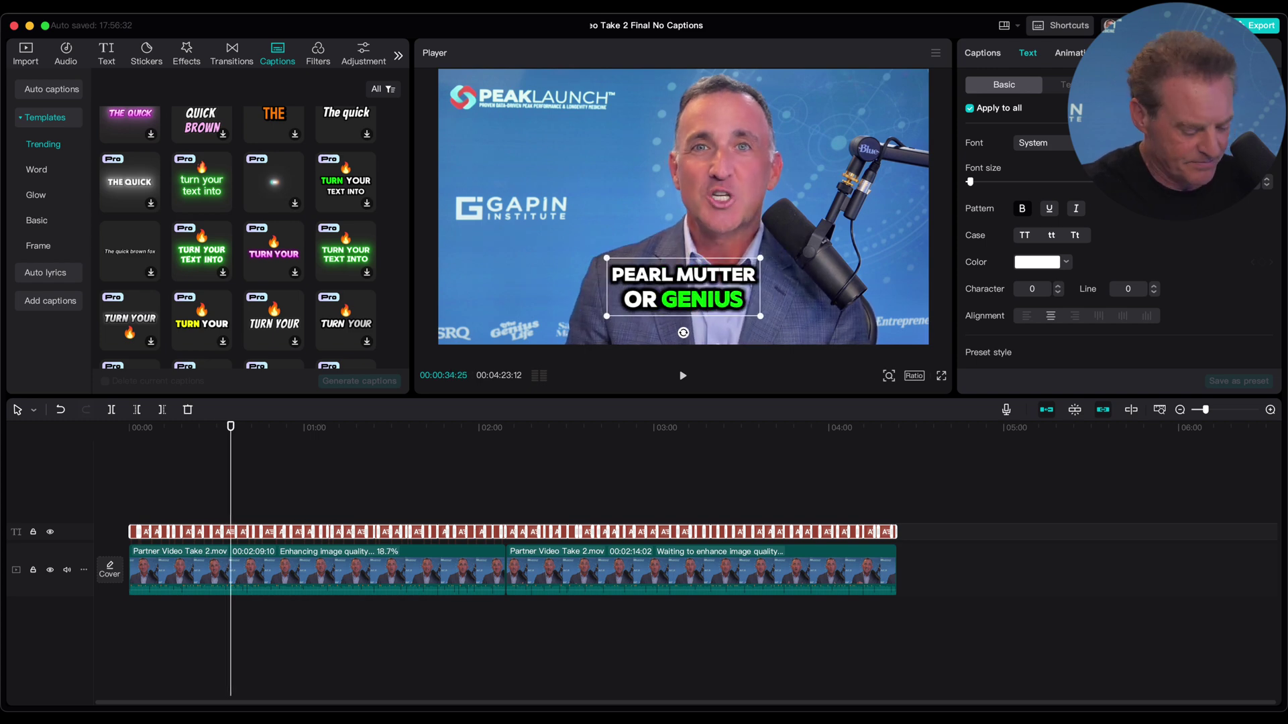
- Review the wording of the generated captions from about 0:30 to 0:38
key(super+equal)
key(super+equal)
key(super+equal)
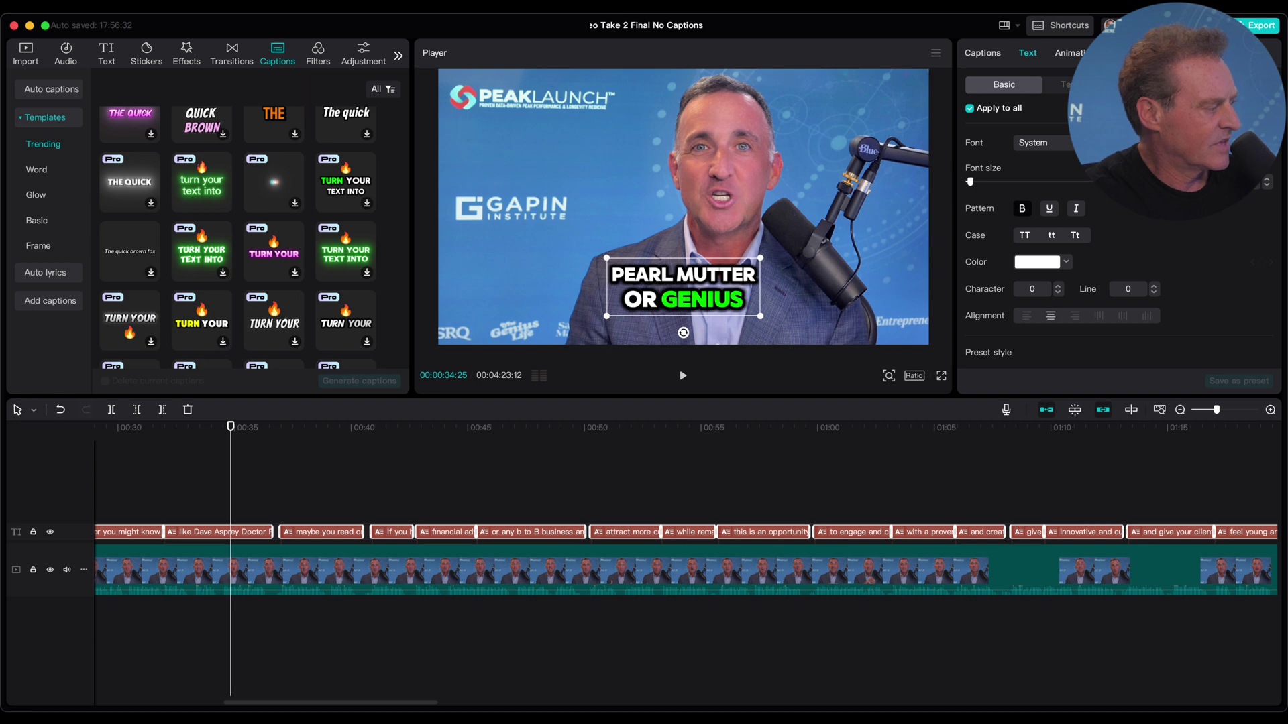
click(128, 532)
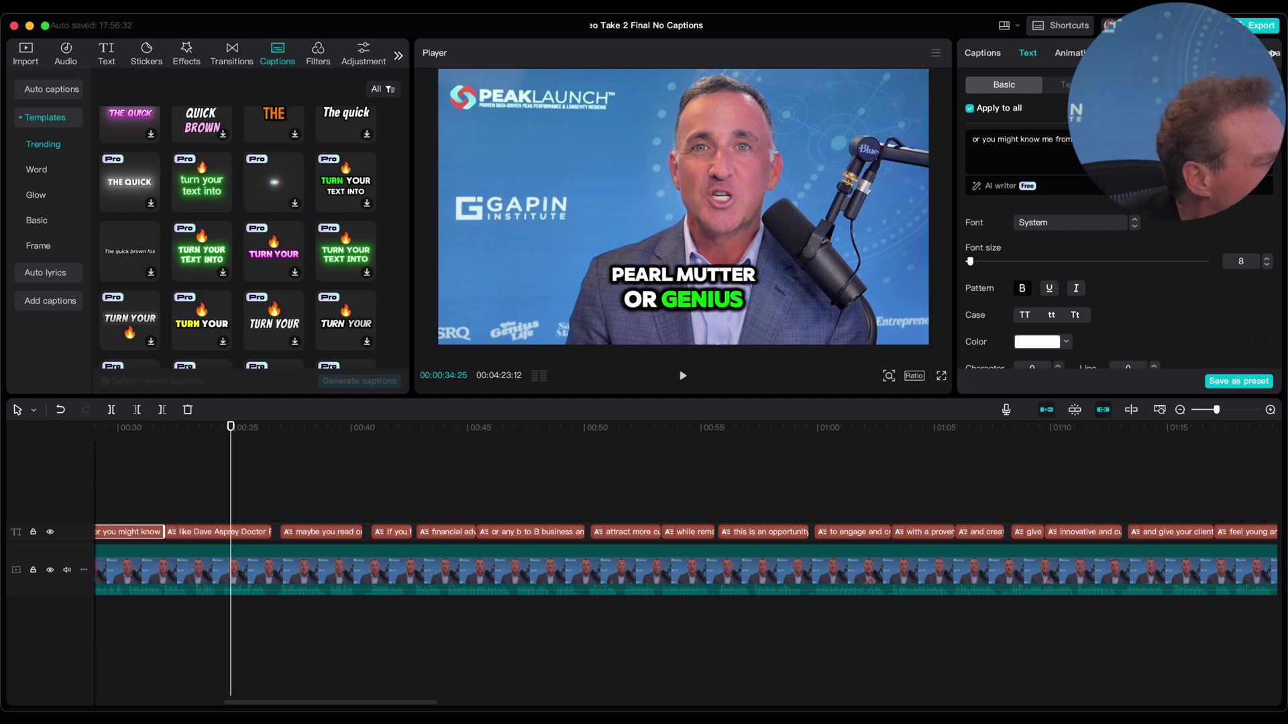
drag(231, 427, 297, 427)
click(217, 532)
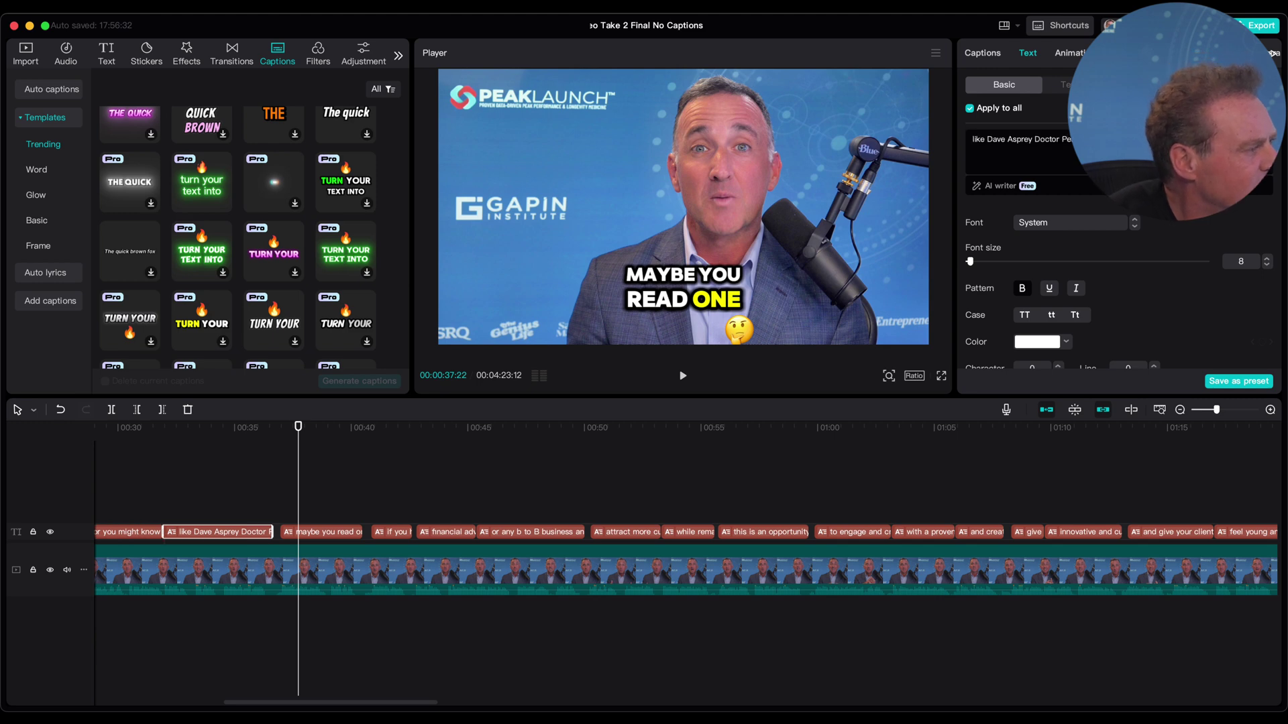
scroll(686, 558, left, 2)
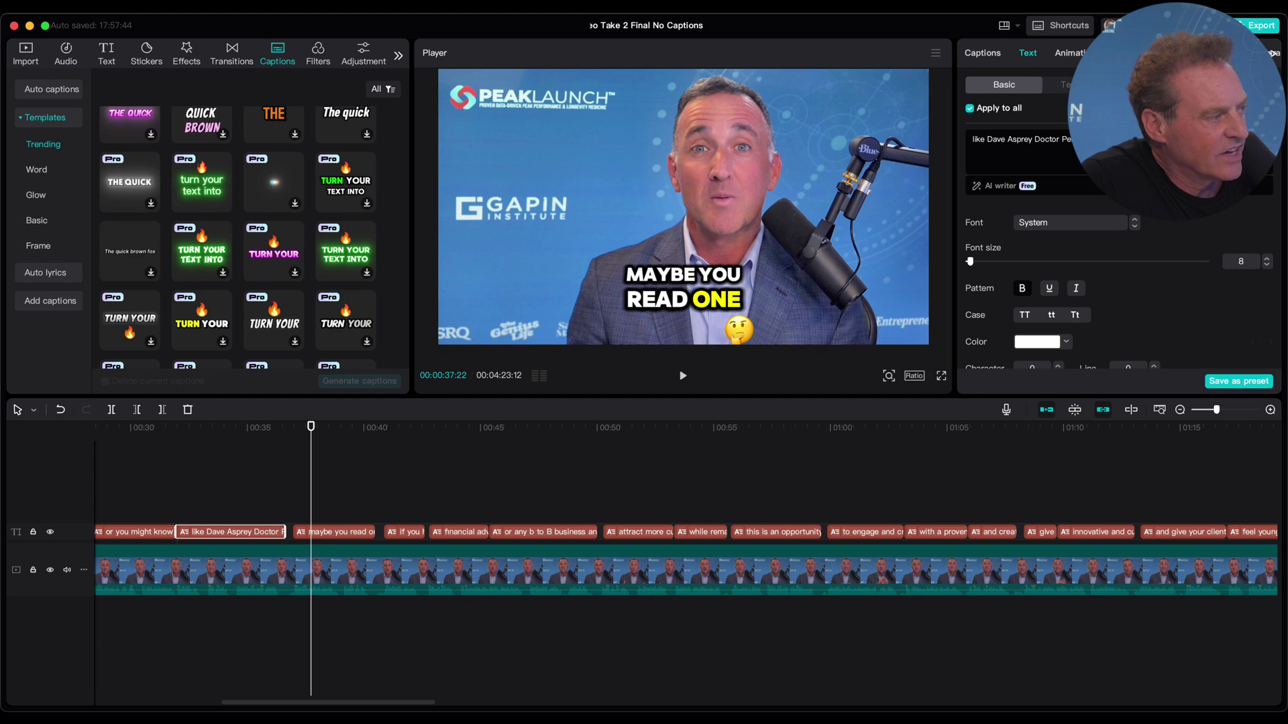
- Replace "wanna" with "want" in the "or any b to B business and" caption near 0:47
drag(310, 427, 535, 427)
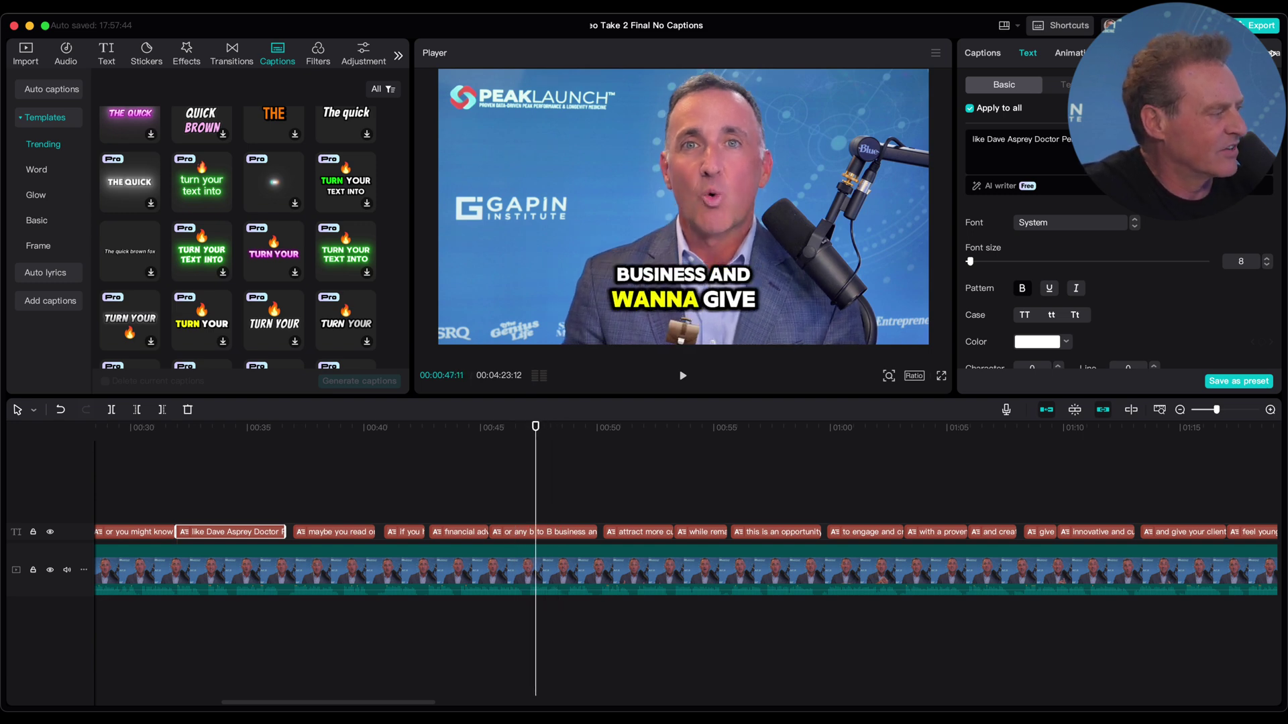
click(543, 532)
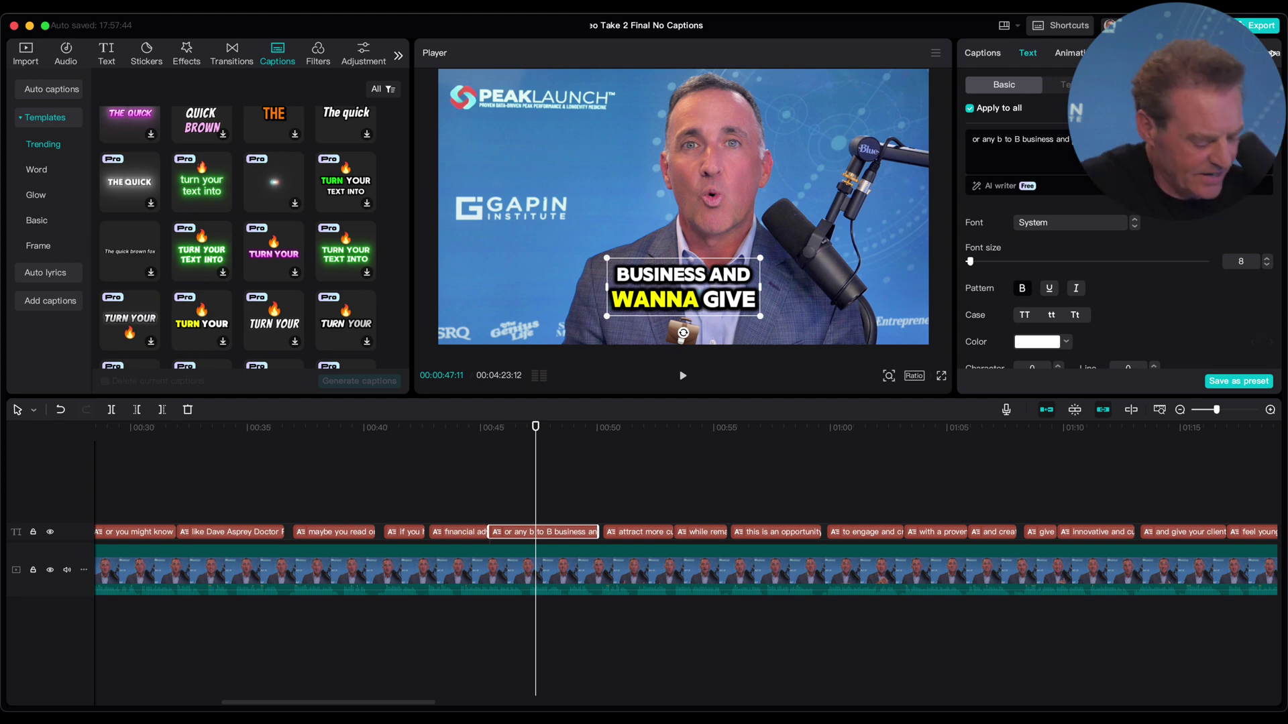
key(BackSpace)
key(BackSpace)
key(BackSpace)
key(BackSpace)
text(ant)
key(Delete)
key(Delete)
key(Delete)
key(Delete)
key(Delete)
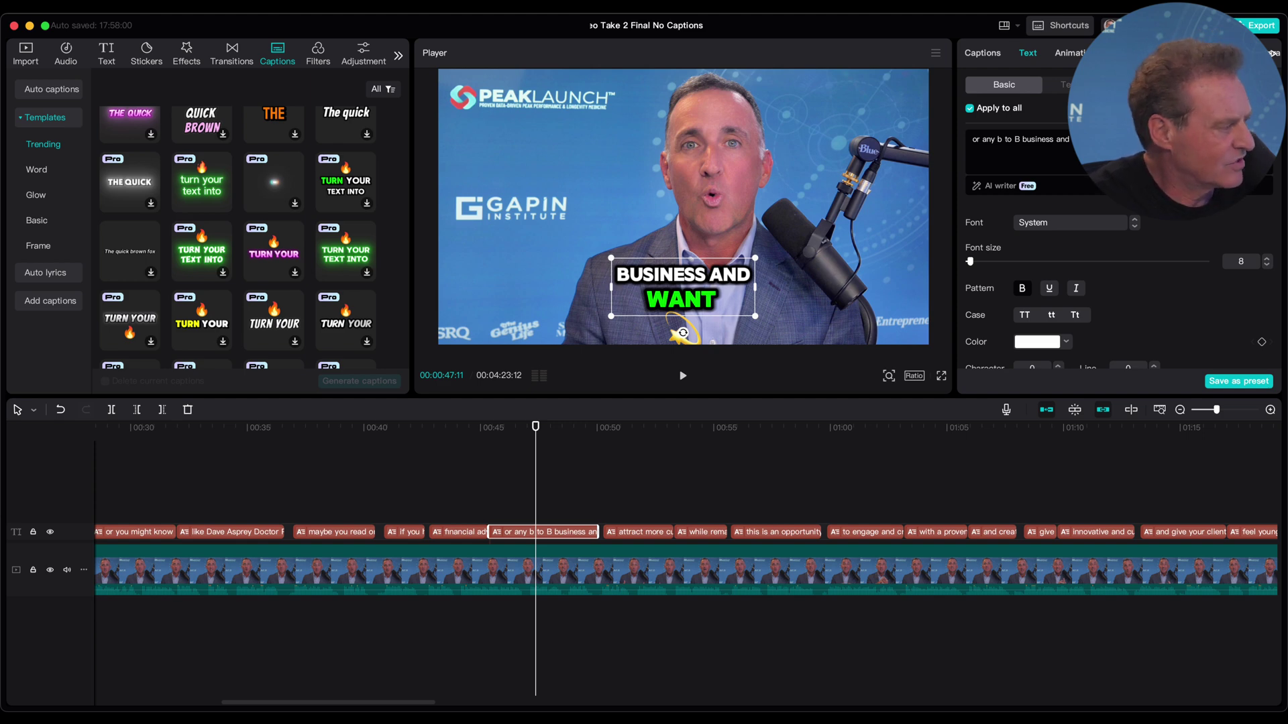
- Widen the "attract more customers retain" caption box at 0:50 across most of the frame, keeping it horizontally centred and slightly raised
click(608, 482)
key(super+a)
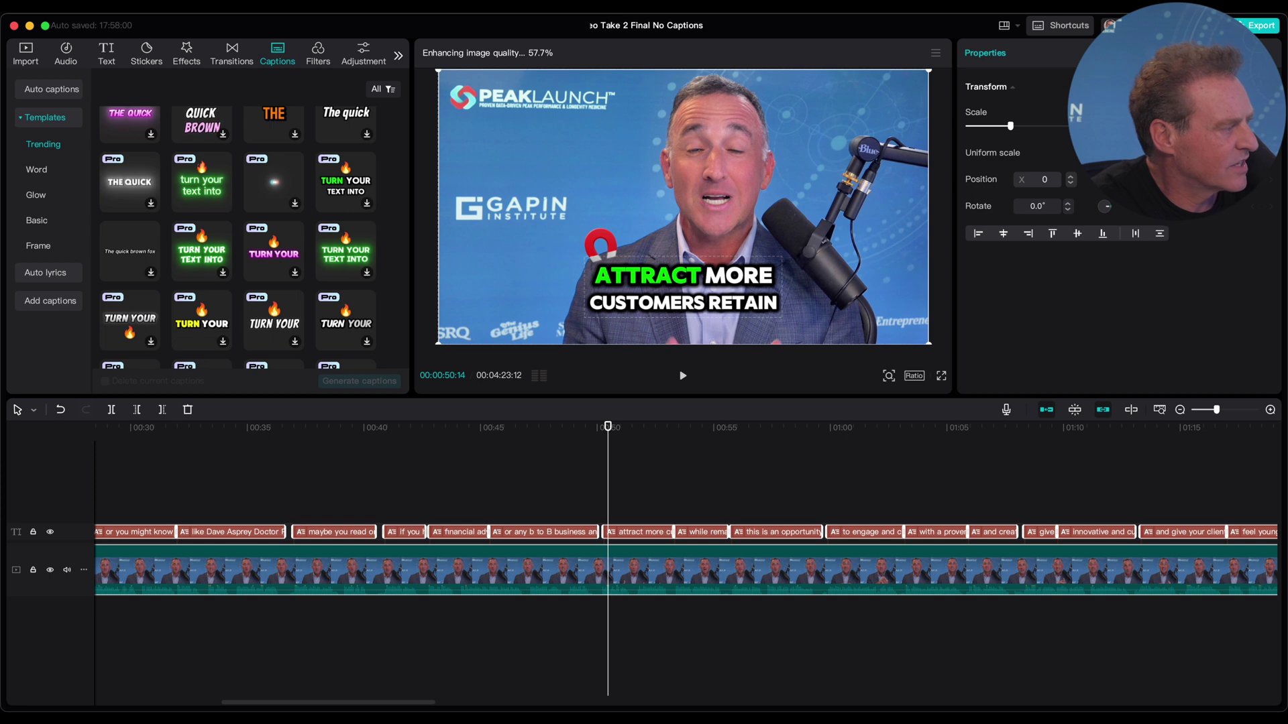
click(590, 283)
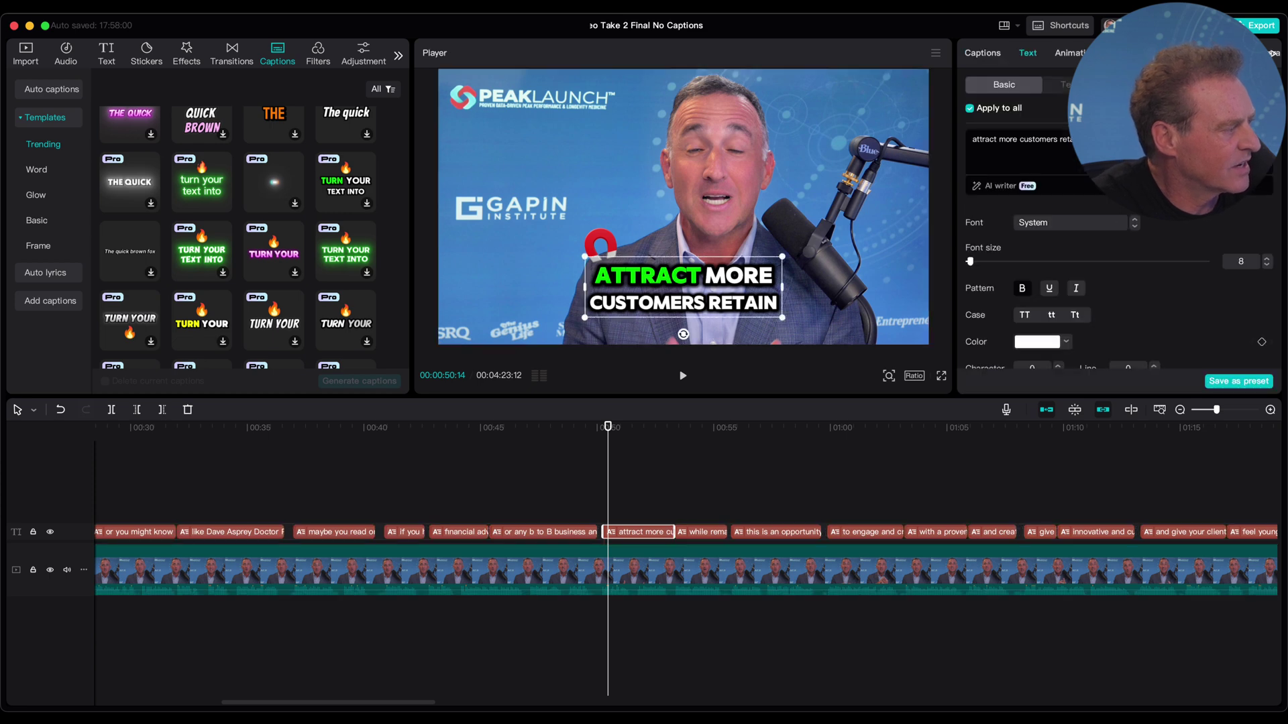
drag(584, 286, 469, 288)
drag(617, 287, 719, 279)
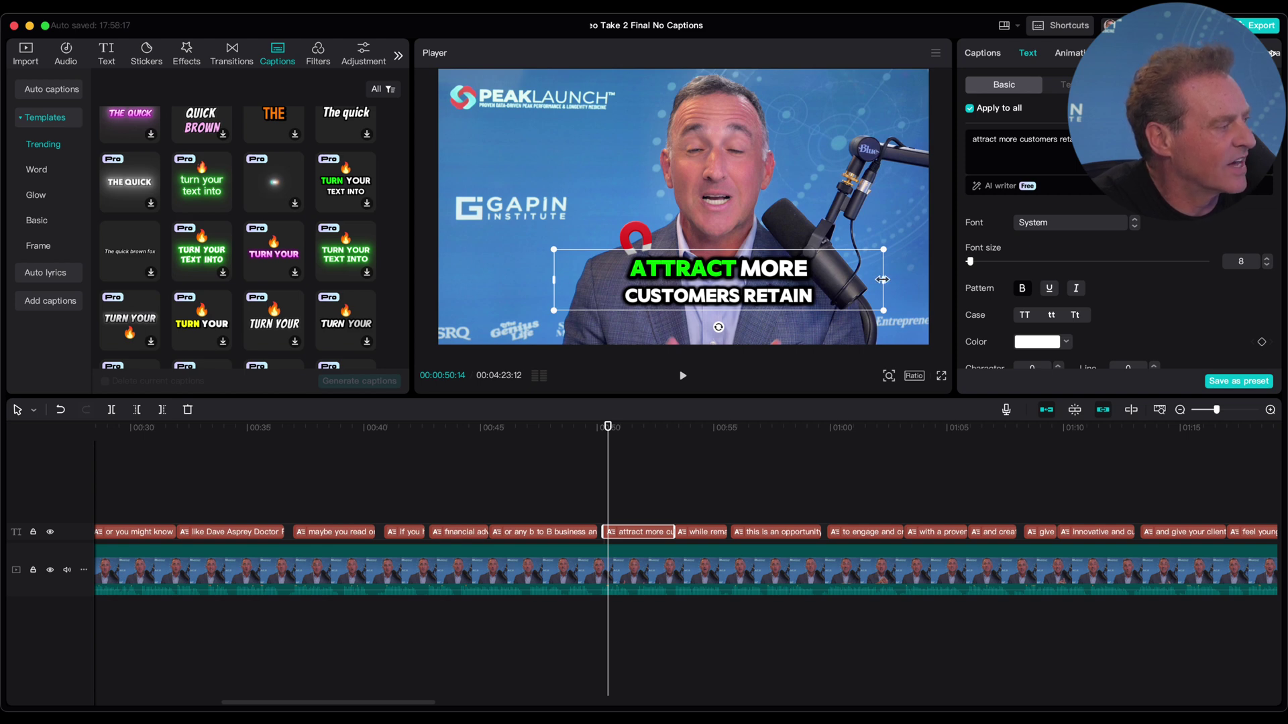
drag(883, 275, 909, 279)
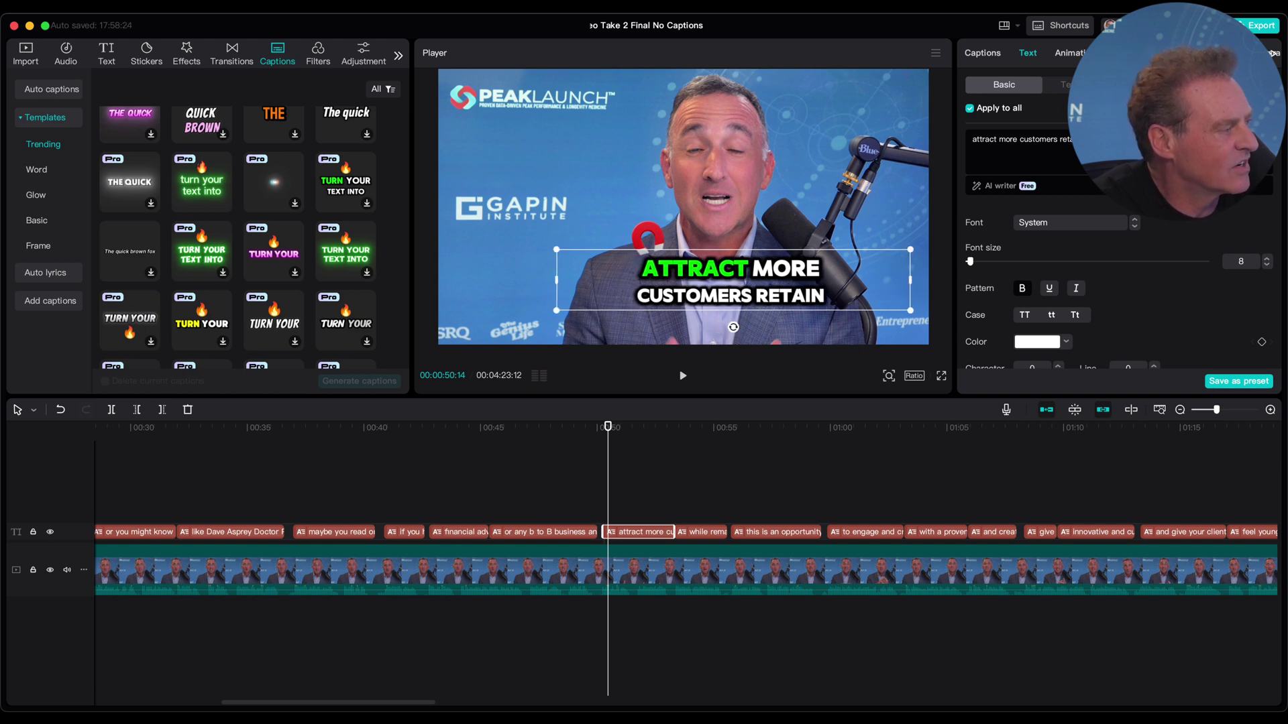
drag(558, 280, 455, 280)
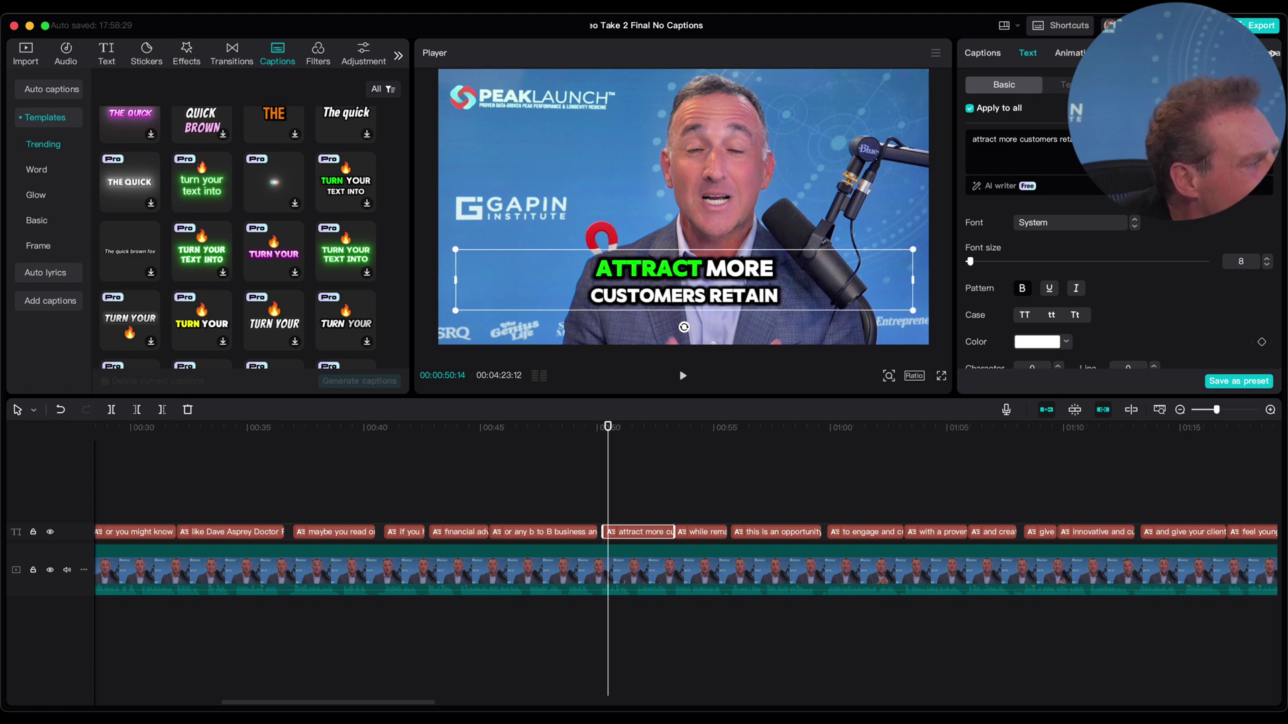
scroll(1116, 281, down, 4)
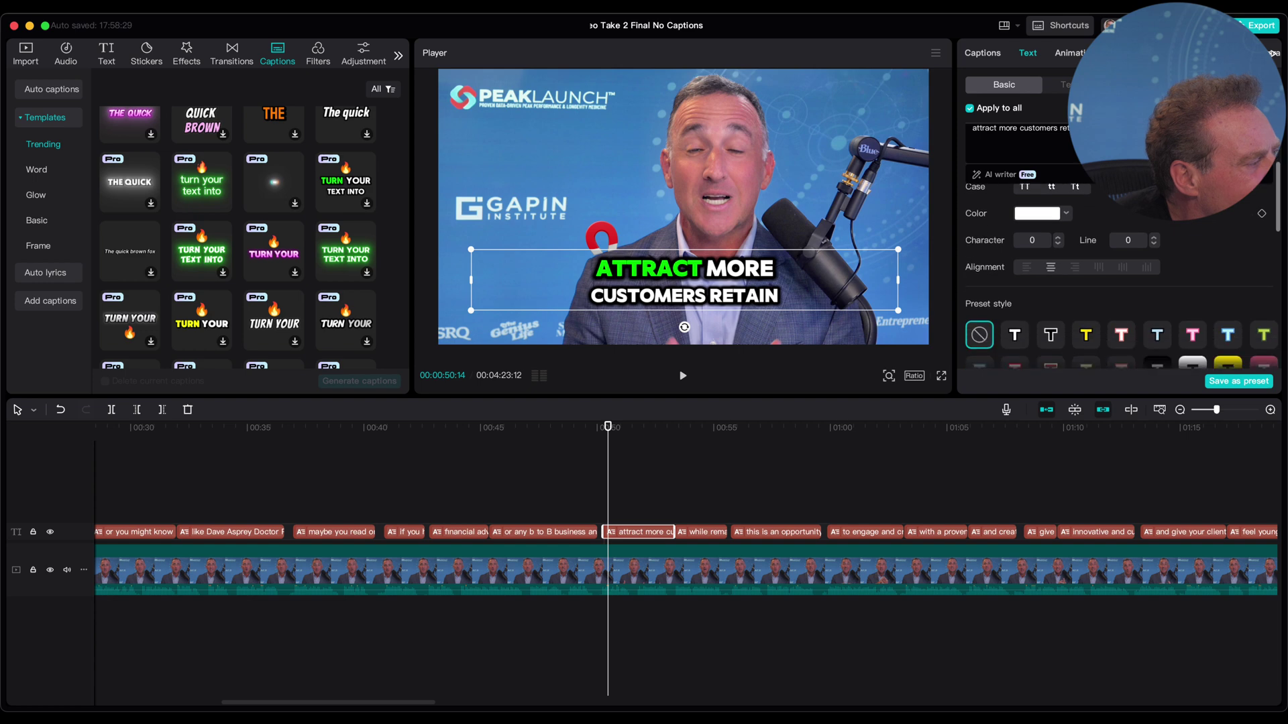
- Correct the "with a Gap in Institute" wording in the caption near 0:58 to "with the Gapin Institute"
drag(608, 427, 762, 426)
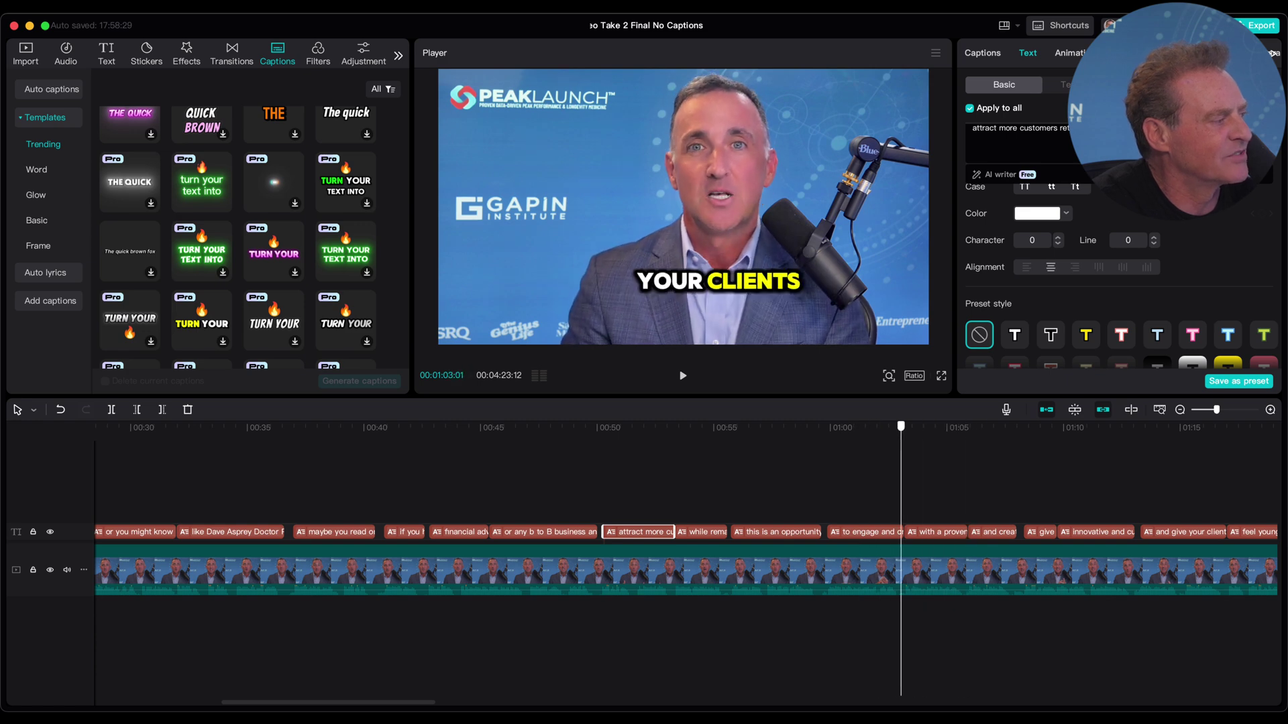
drag(900, 427, 802, 427)
key(Left)
key(Left)
key(Left)
key(Left)
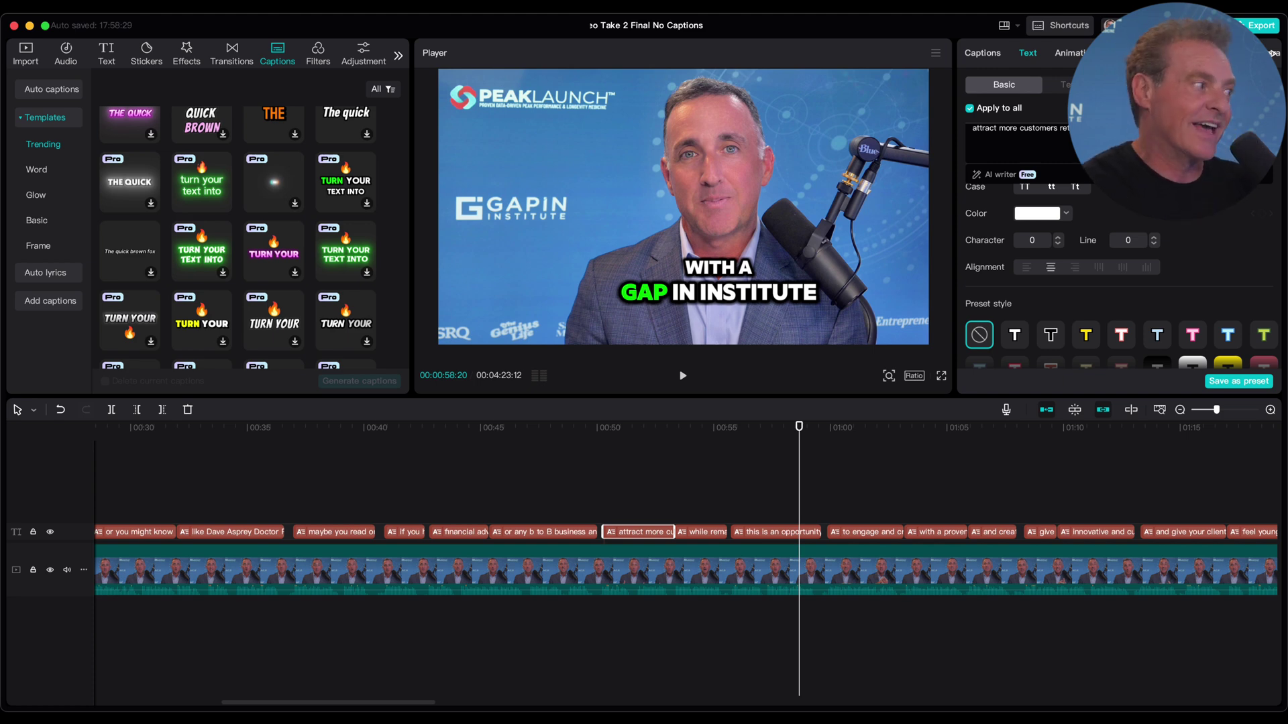
scroll(1058, 240, down, 5)
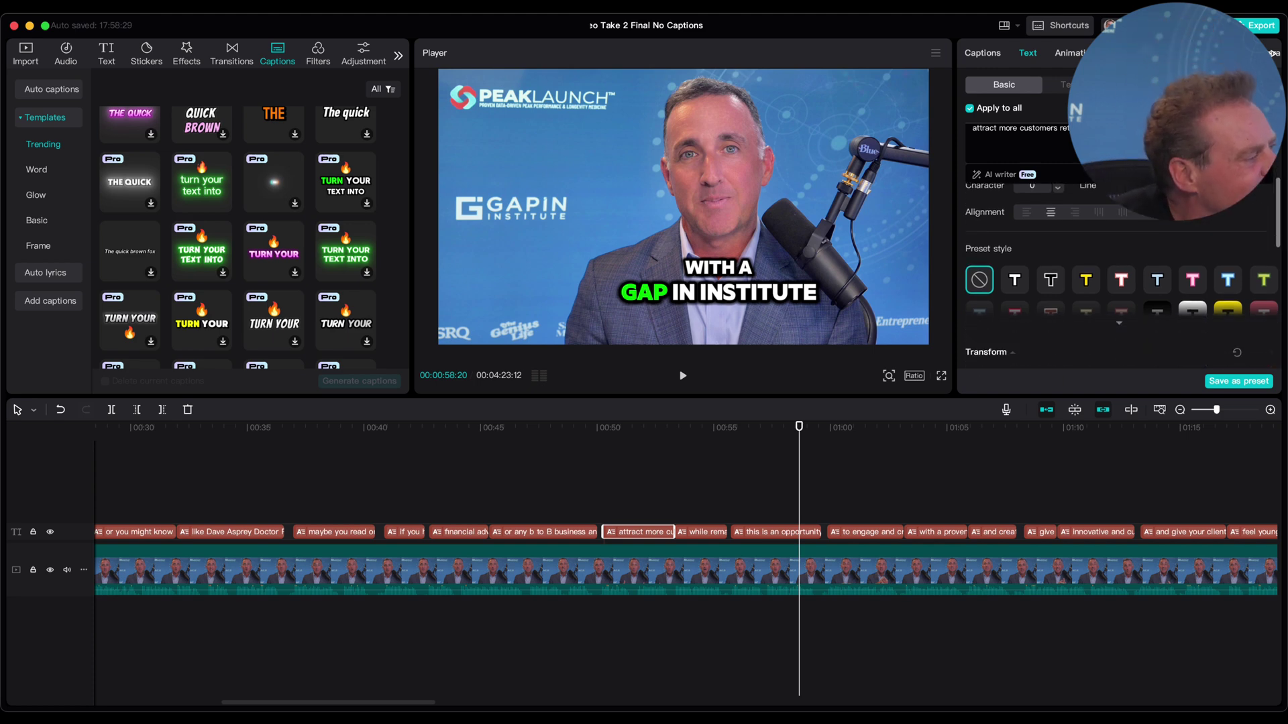
scroll(1058, 268, up, 5)
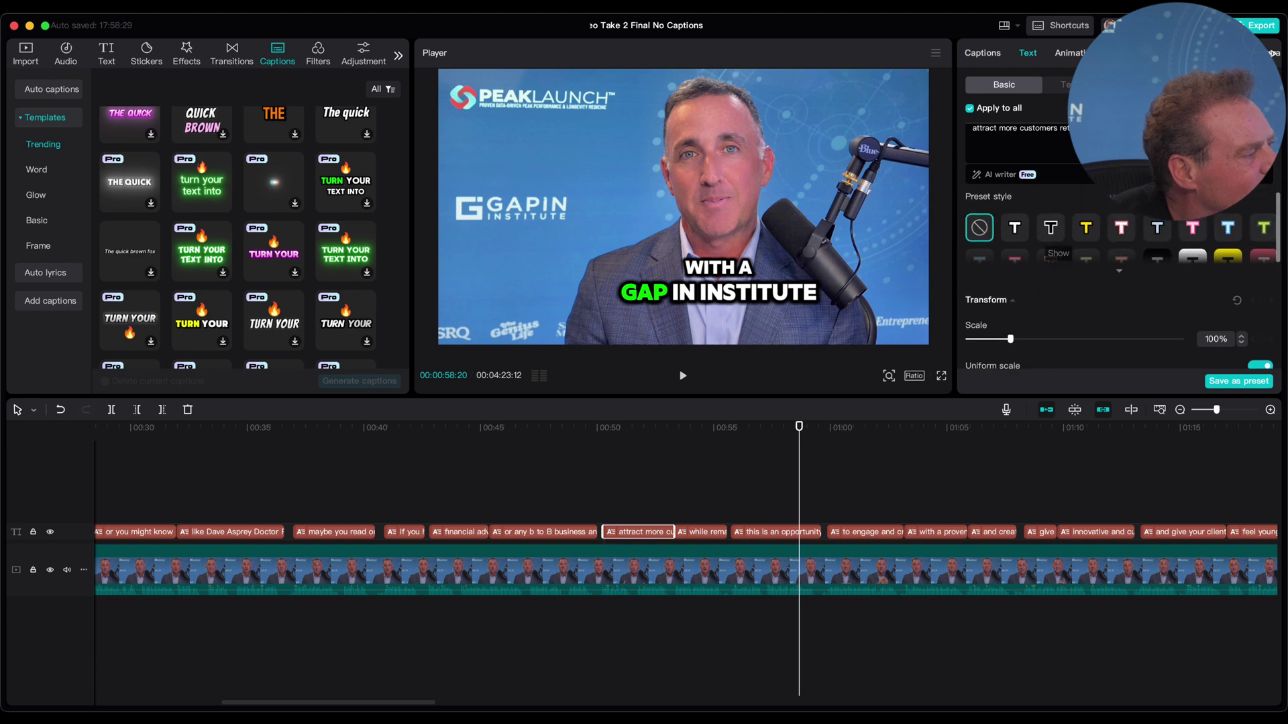
click(776, 532)
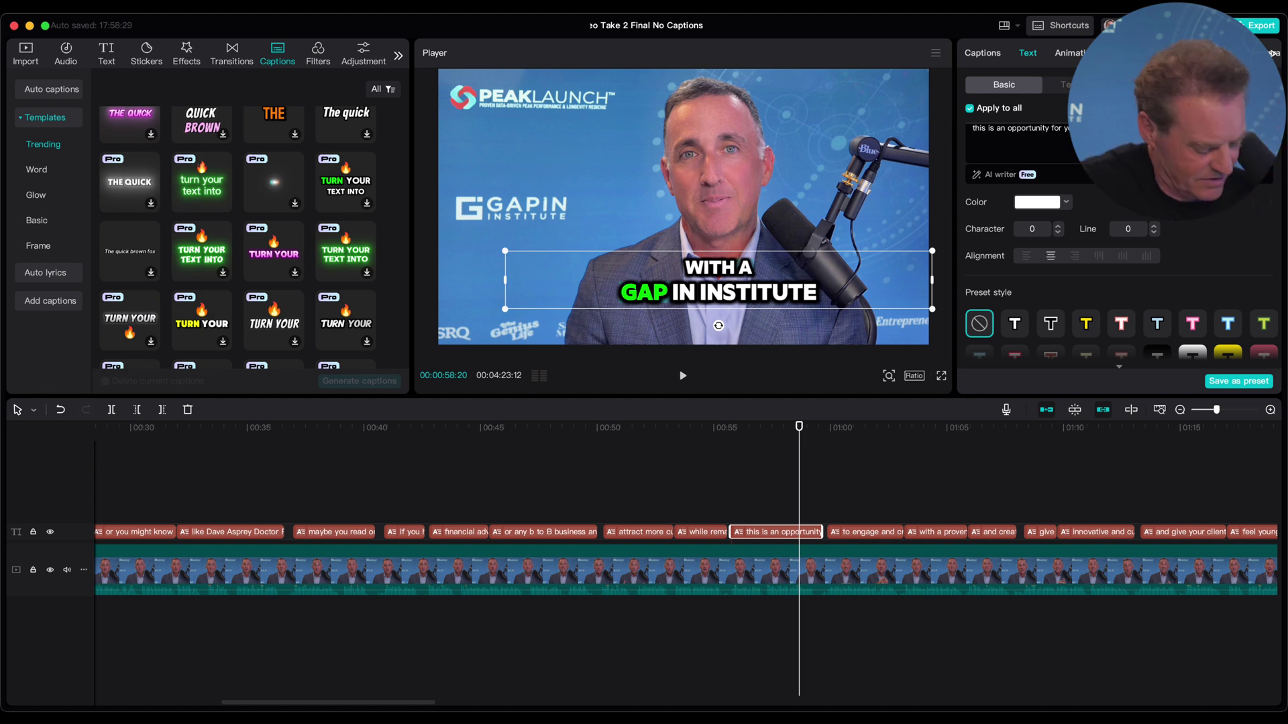
text(the G)
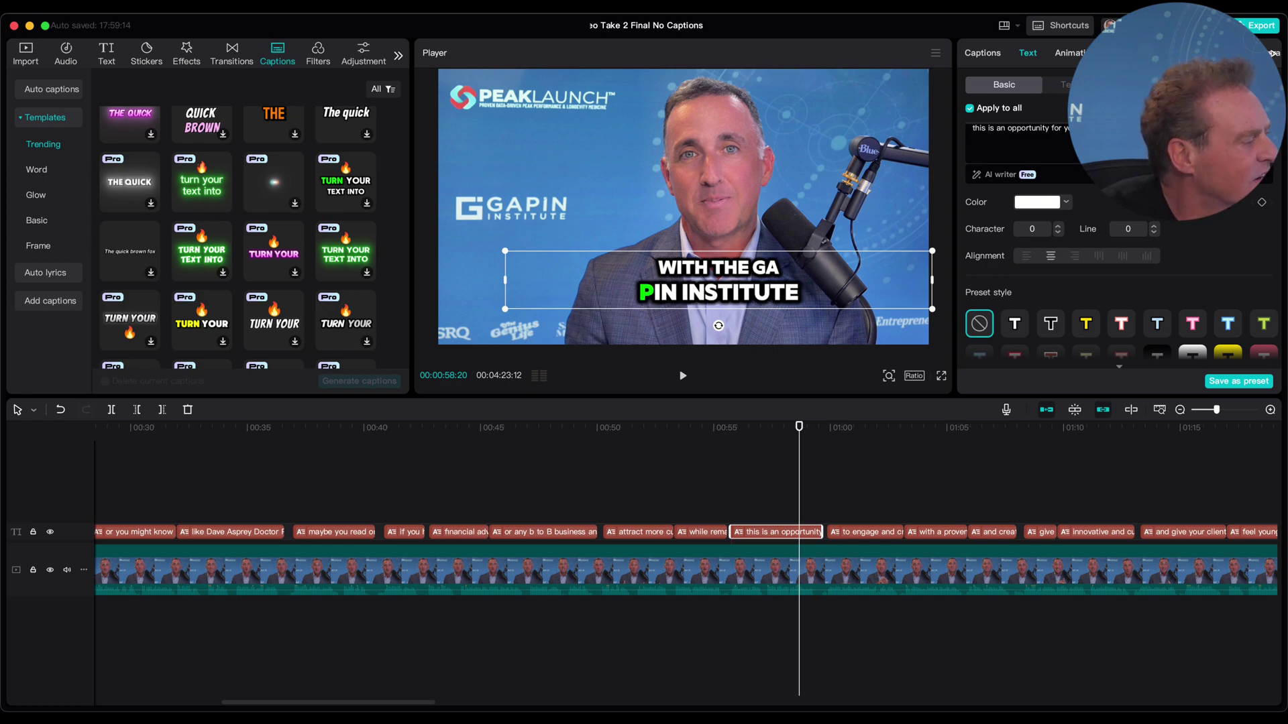
- Reduce the font size of all captions to 7, using the "to engage and create much deeper relationships" caption near 1:01
drag(799, 427, 829, 427)
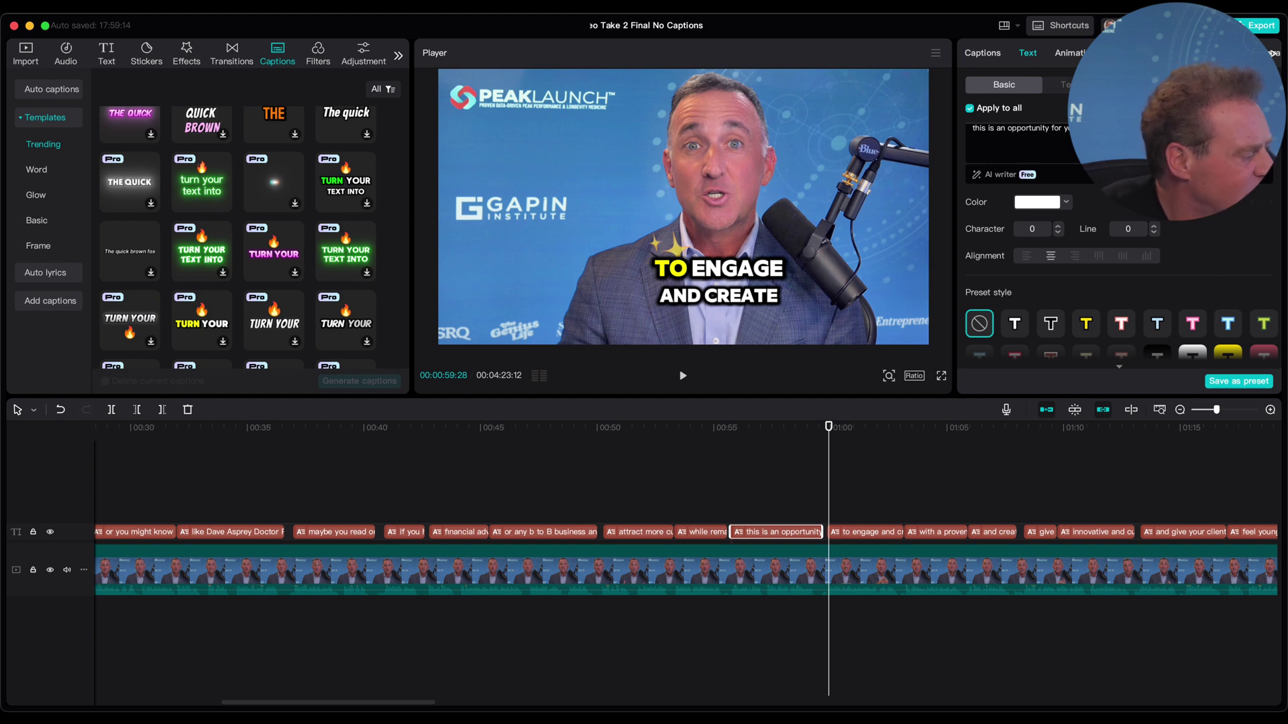
key(super+a)
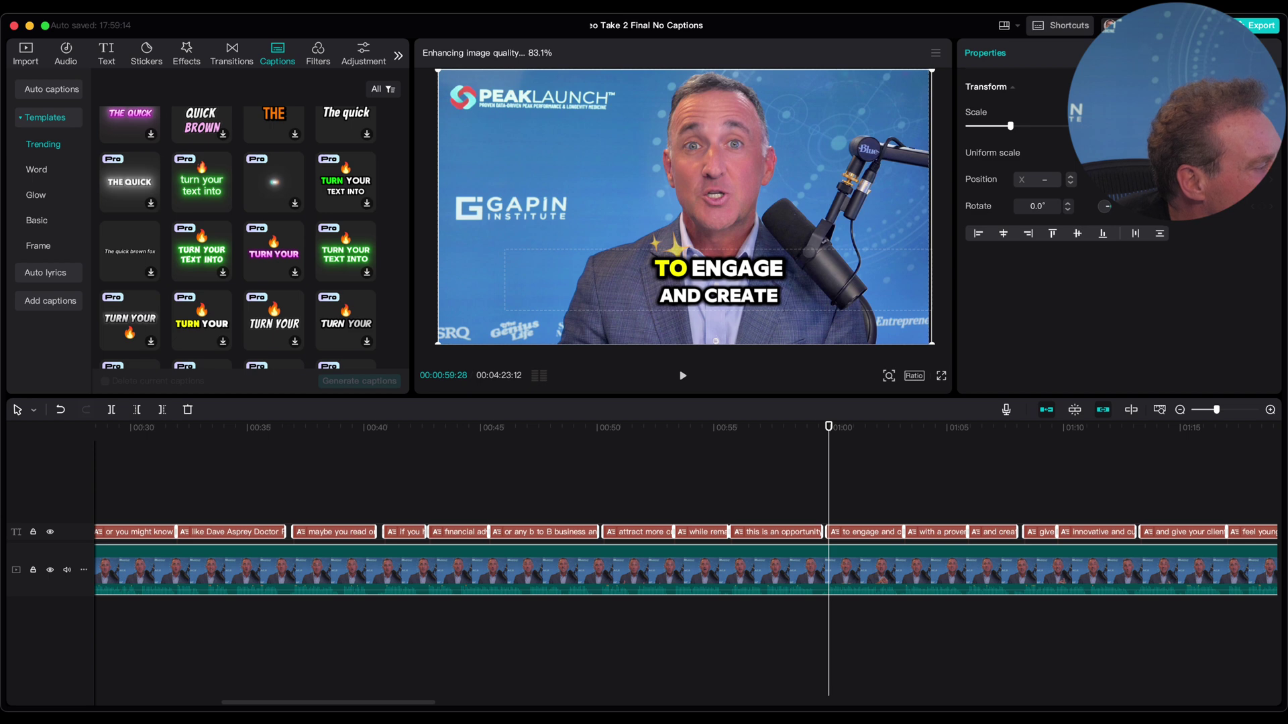
click(858, 485)
click(864, 532)
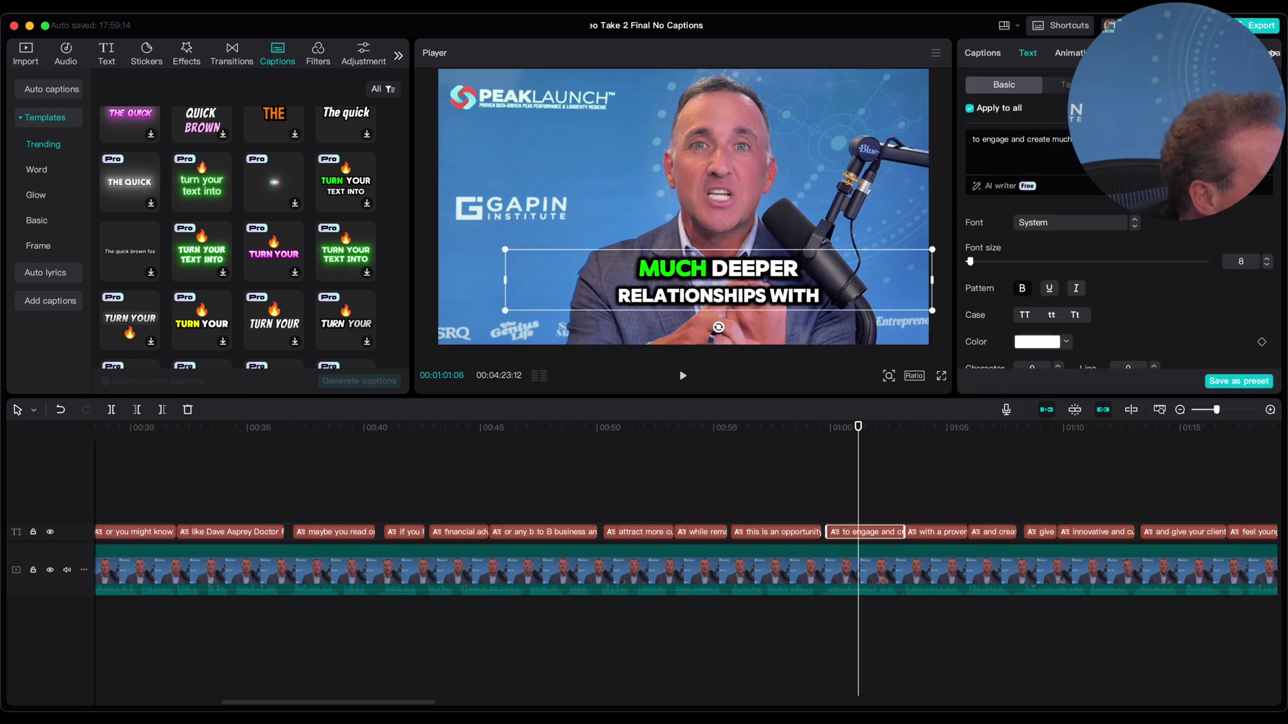
key(Down)
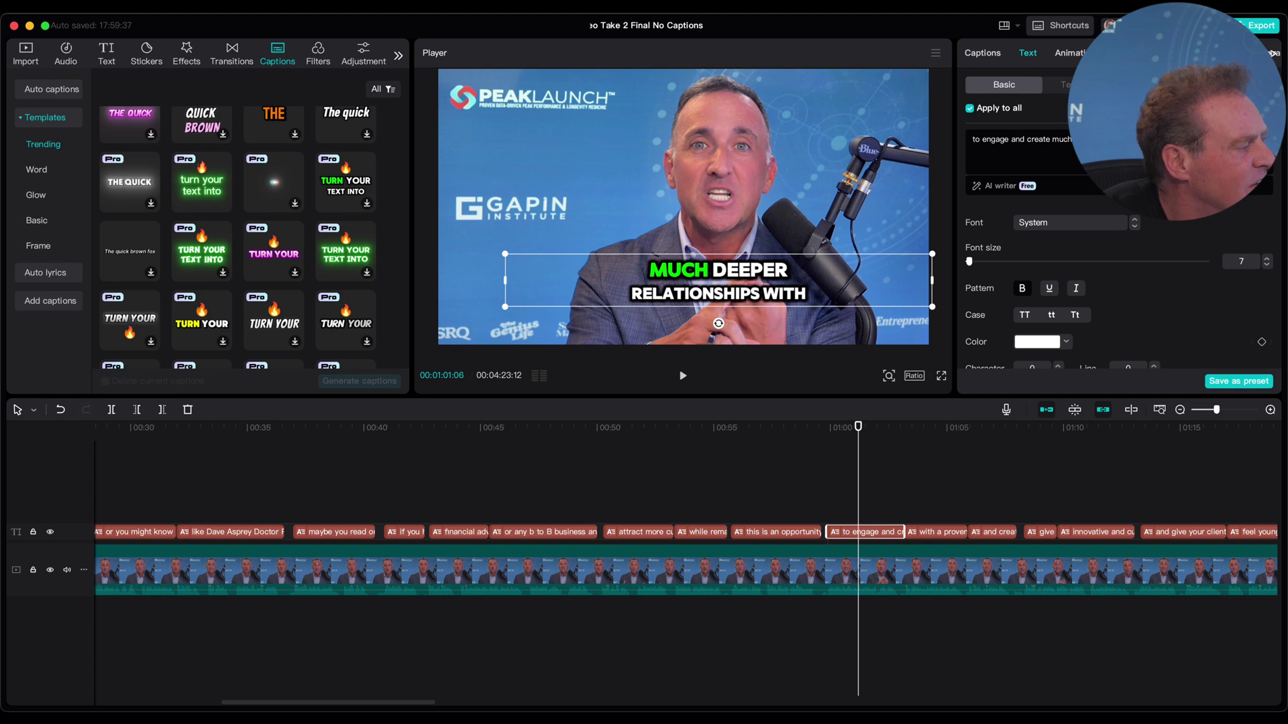
- Move all captions lower in the frame and closer to its horizontal centre, and check the placement up to about 1:12
click(770, 485)
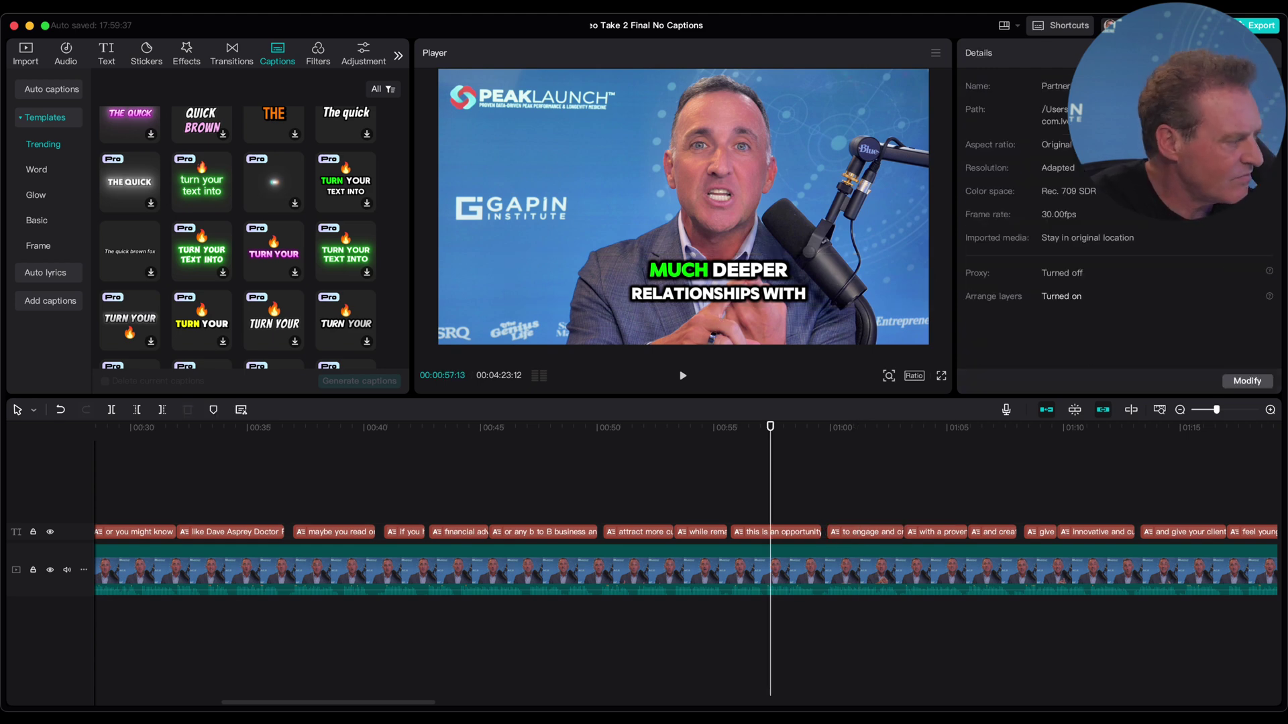
key(super+a)
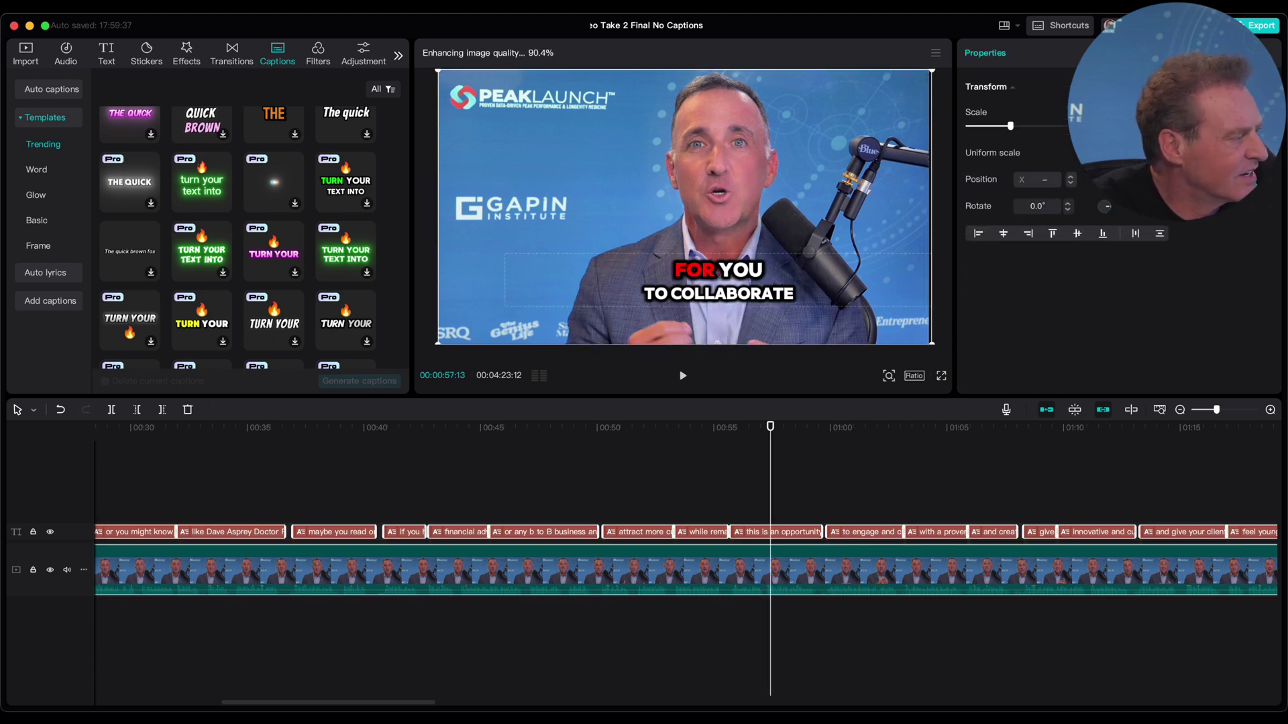
click(718, 280)
drag(718, 281, 693, 297)
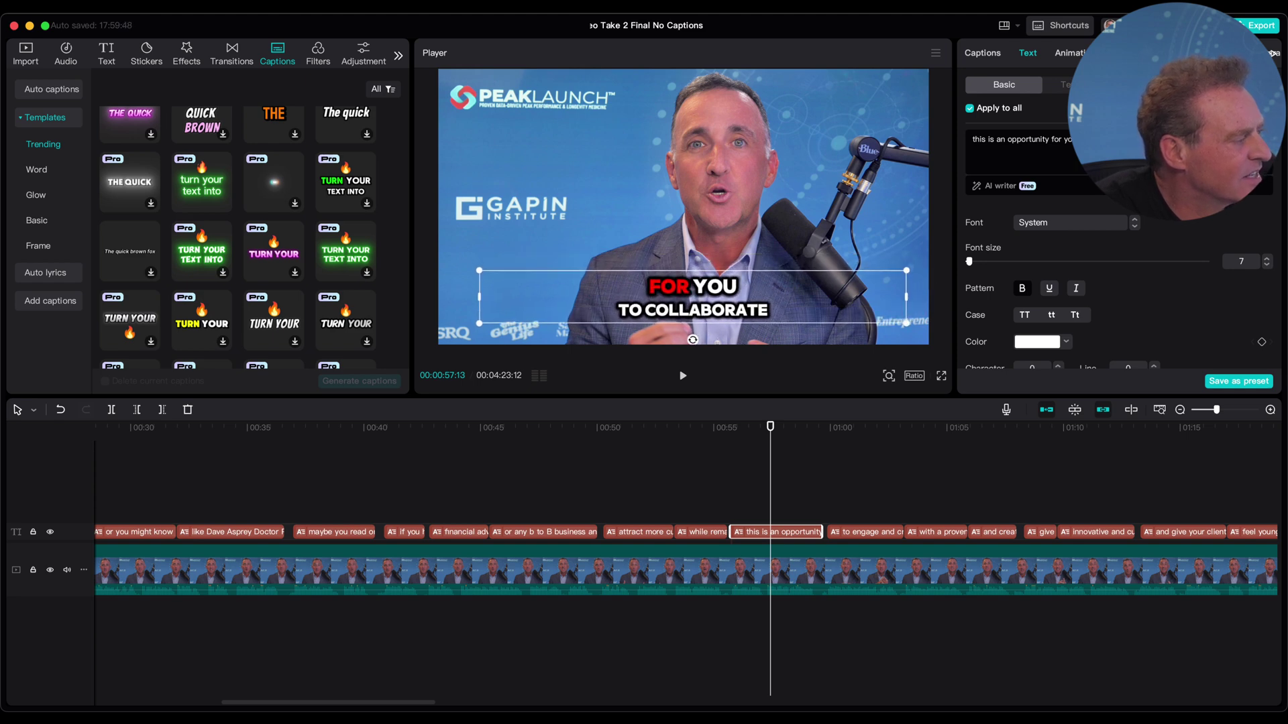
drag(770, 426, 981, 427)
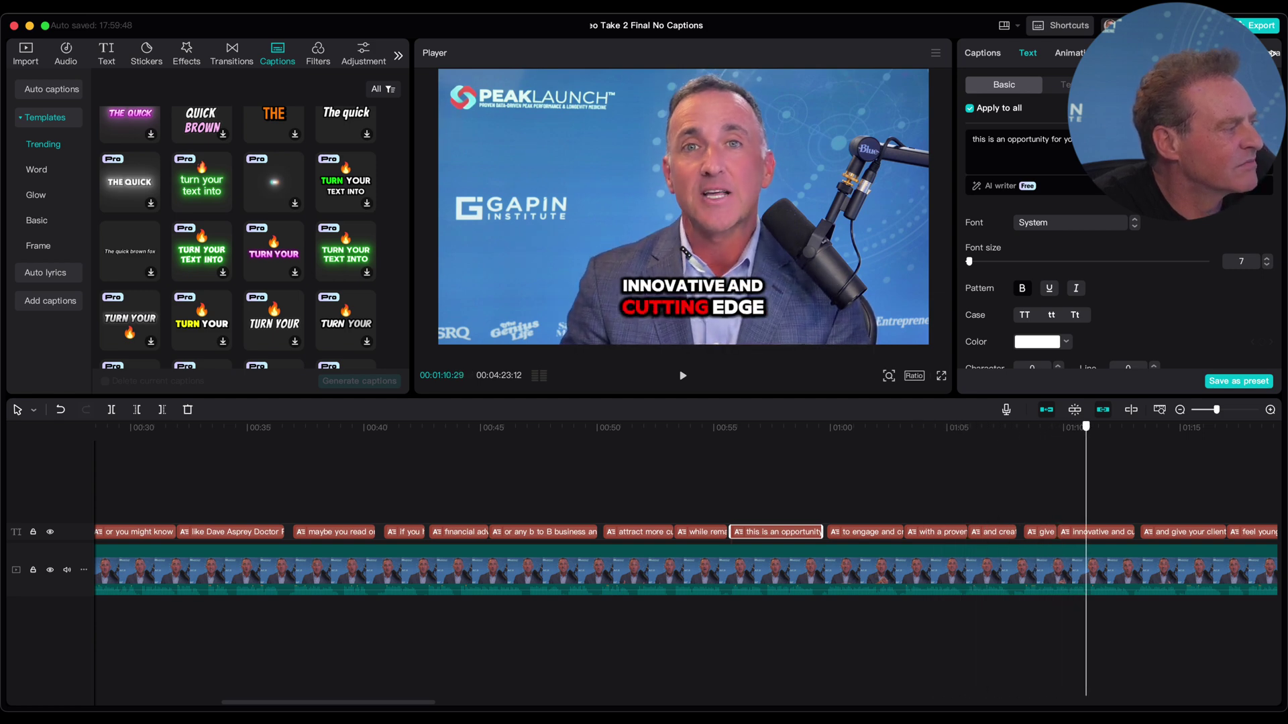
mouse_move(1121, 426)
mouse_down()
mouse_move(436, 427)
mouse_move(1115, 426)
mouse_up()
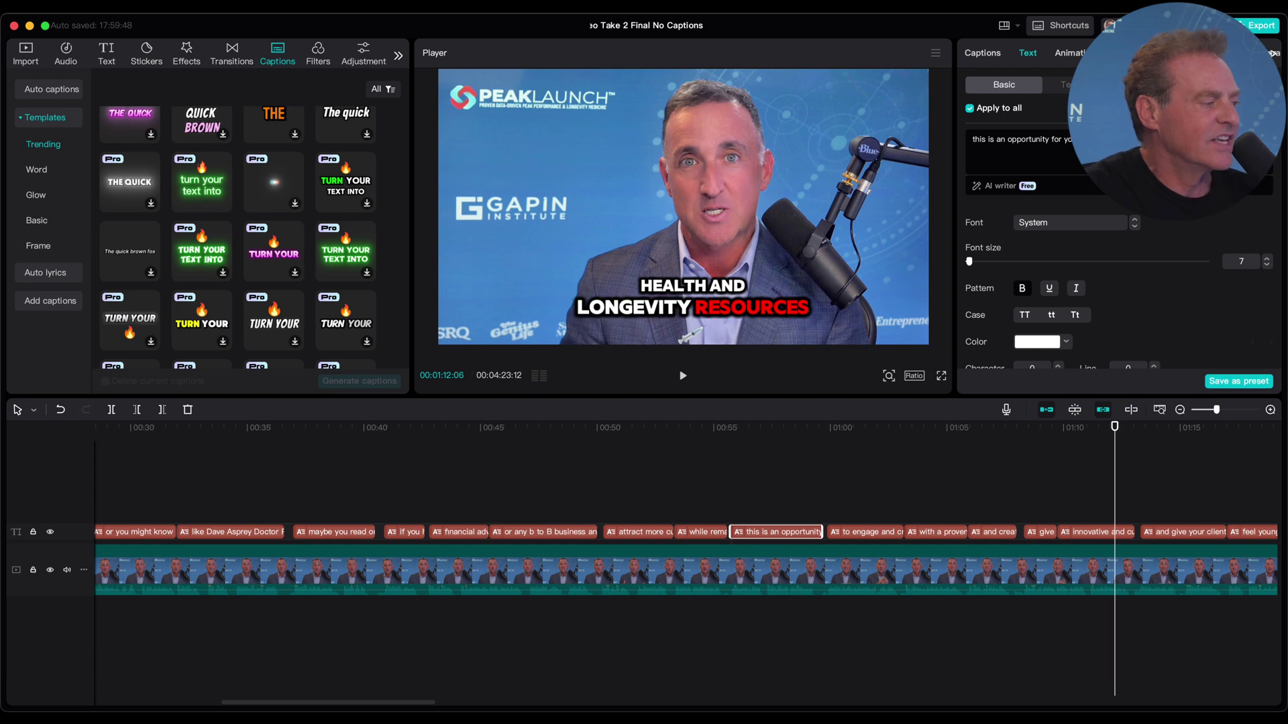
- Preview the opening and export the captioned video as "Partner Video Take 2 Final With Captions" in 4K HEVC mp4 at 30fps
key(super+minus)
key(super+minus)
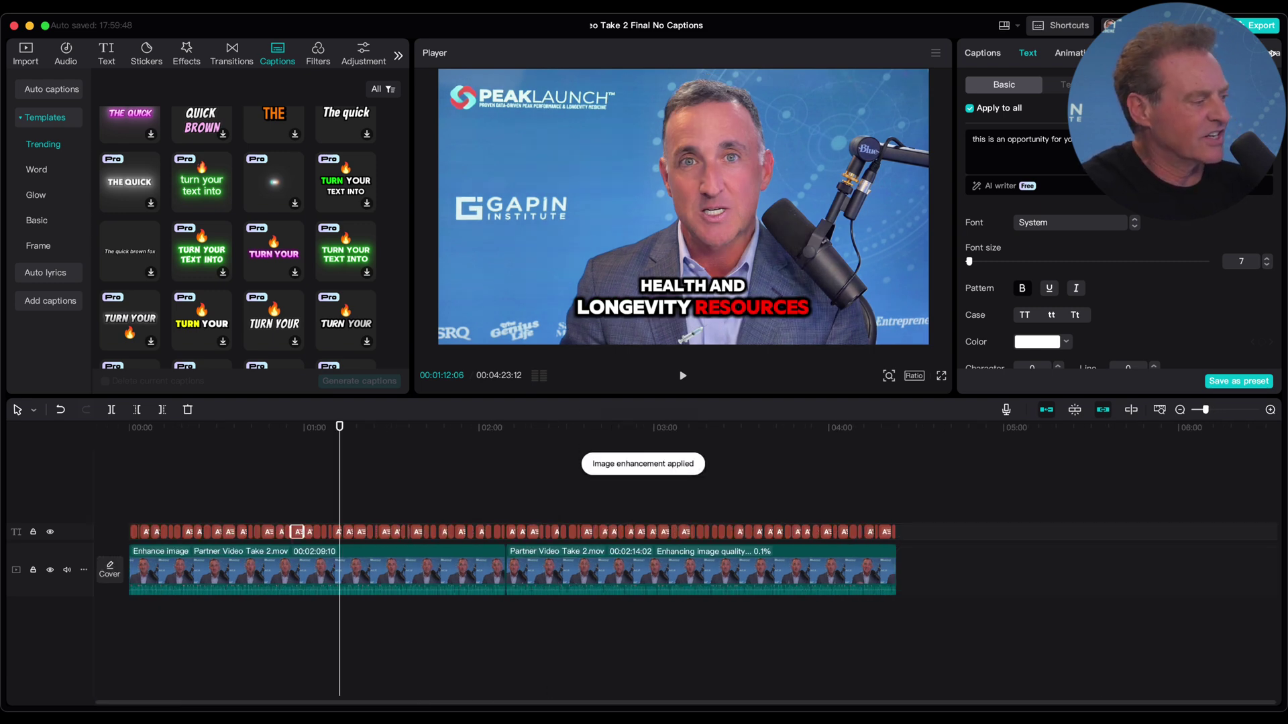
drag(339, 427, 130, 427)
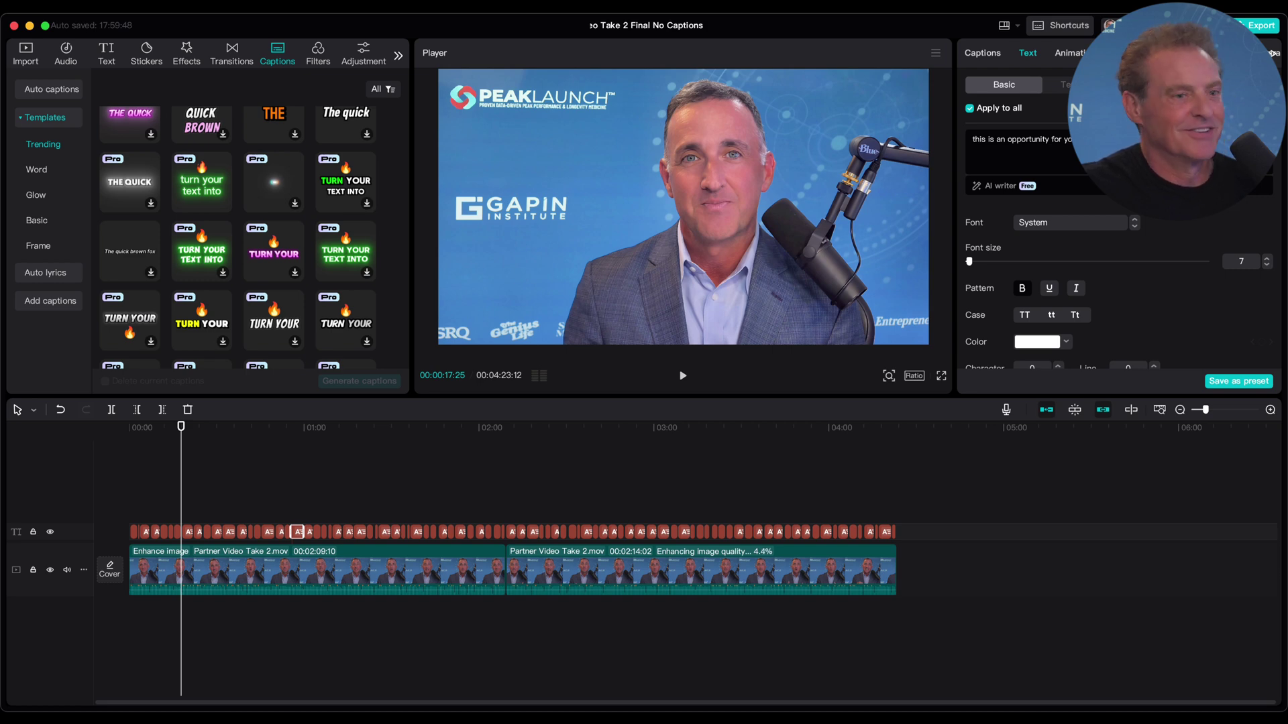
click(1260, 25)
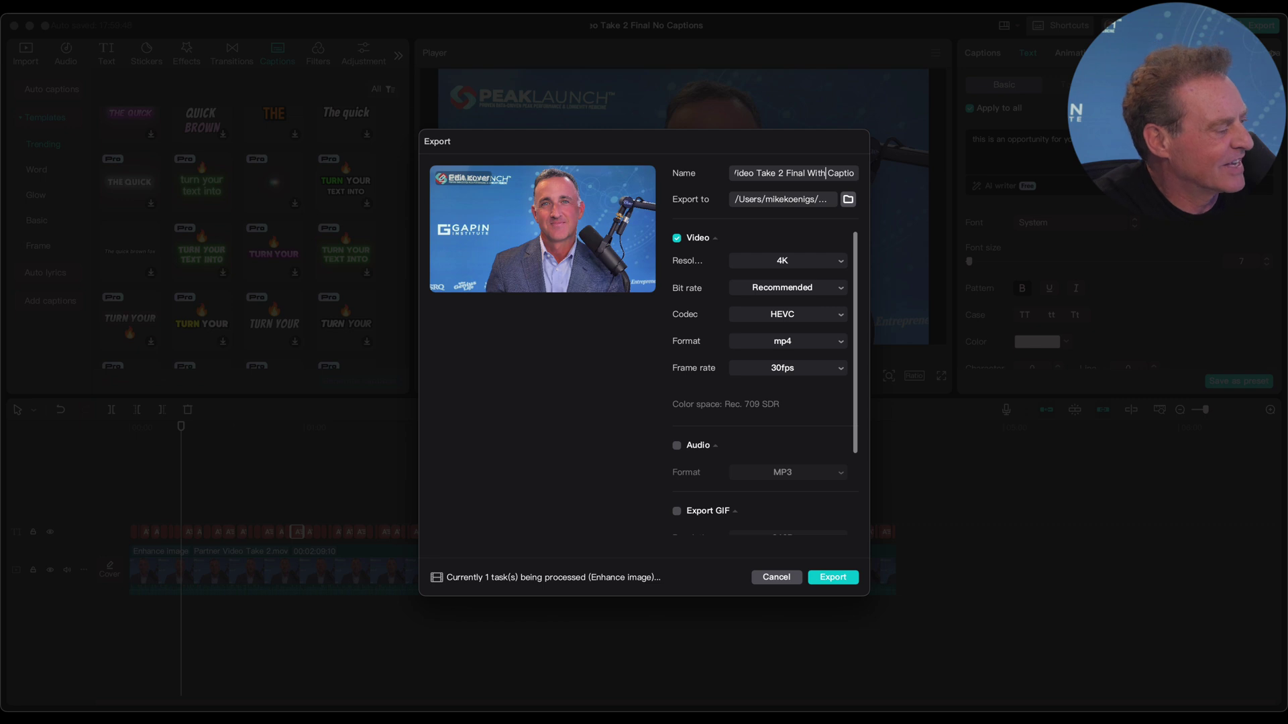
key(Return)
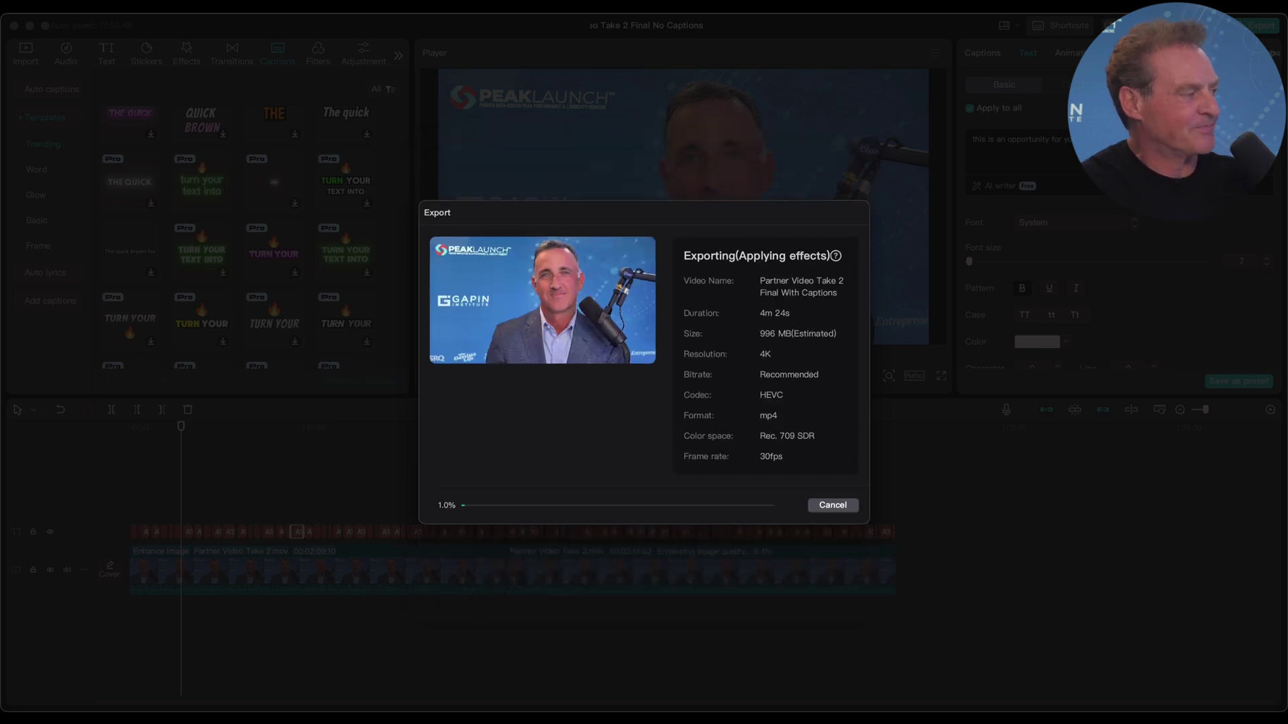